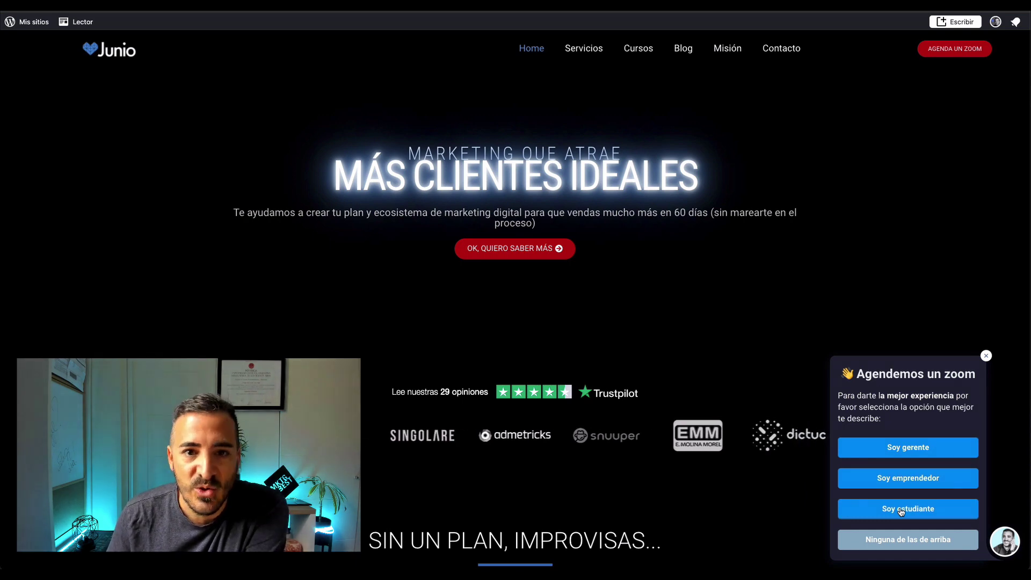
- Answer the zoom-booking survey with Soy gerente, Necesito vender más, Un servicio and Servicios Profesionales
{"action": "left_click", "coordinate": [902, 455]}
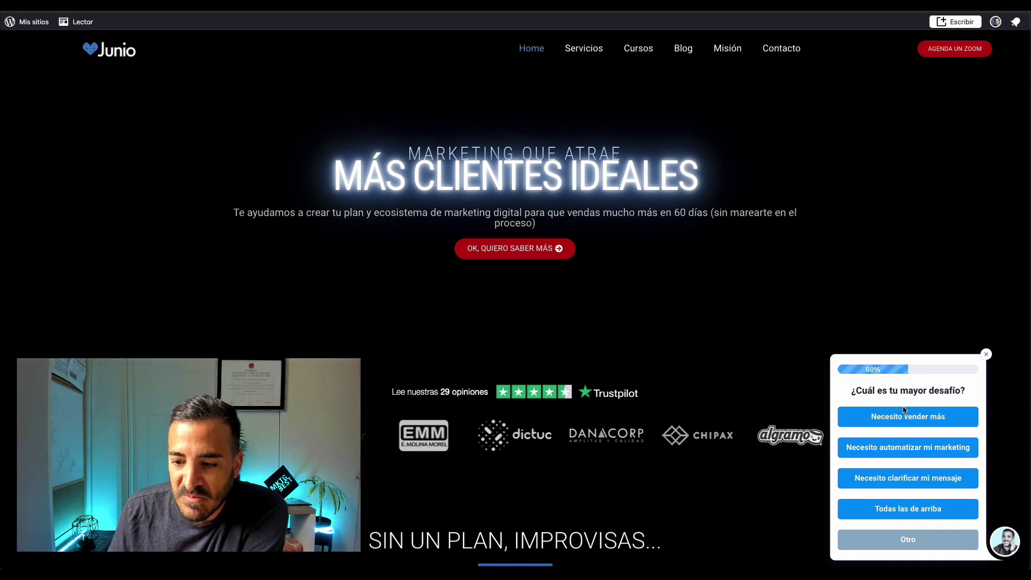
{"action": "left_click", "coordinate": [896, 418]}
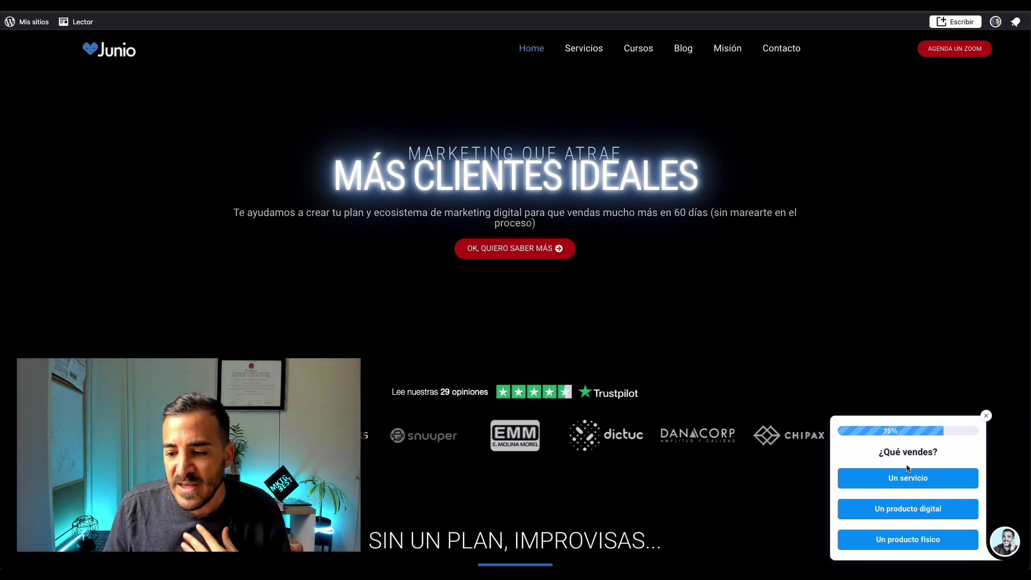
{"action": "left_click", "coordinate": [911, 483]}
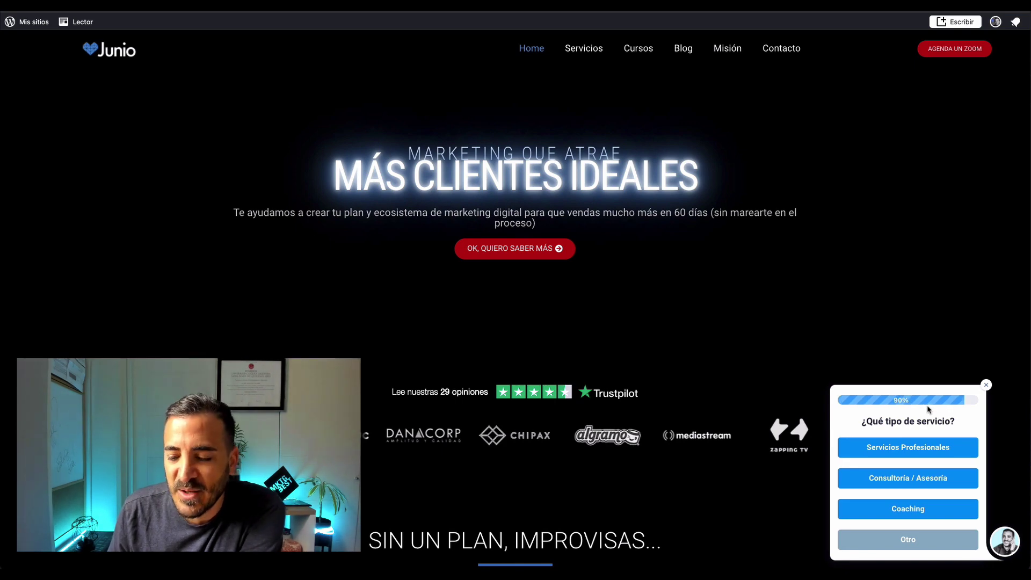
{"action": "left_click", "coordinate": [914, 450]}
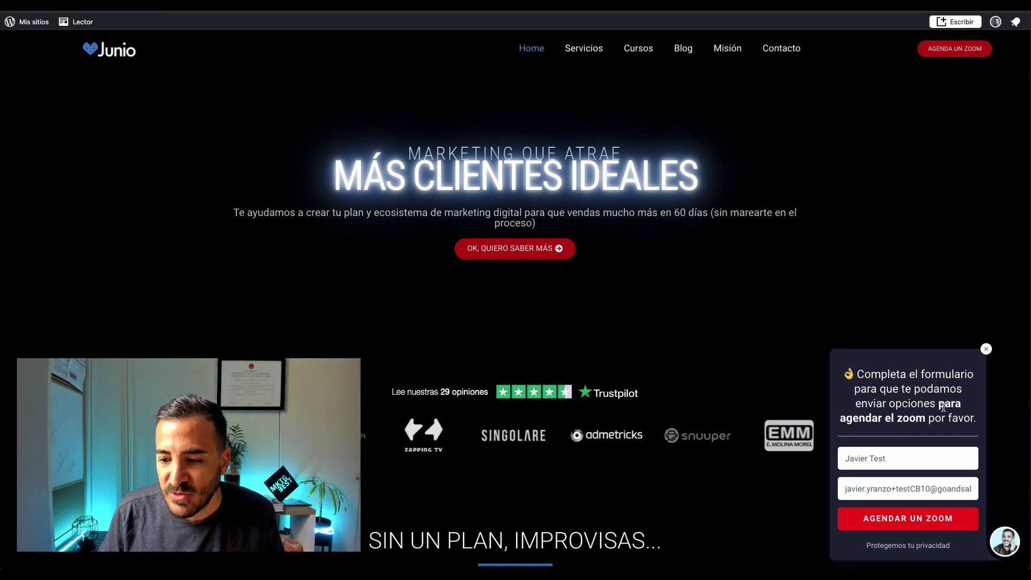
- Submit the zoom request with the contact's first name and test e-mail, and accept the free marketing investment calculator
{"action": "double_click", "coordinate": [873, 455]}
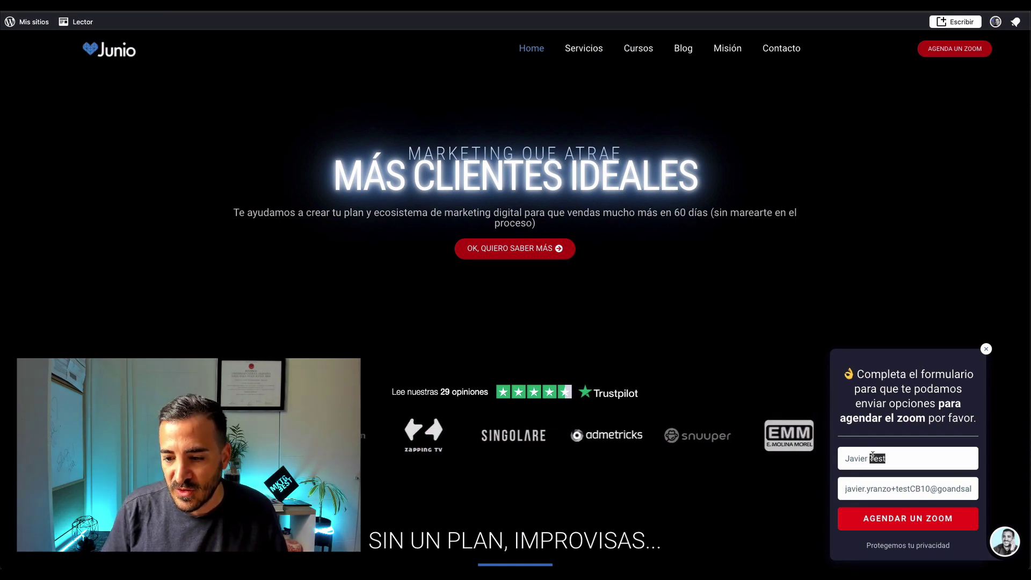
{"action": "key", "text": "BackSpace"}
{"action": "key", "text": "BackSpace"}
{"action": "double_click", "coordinate": [901, 488]}
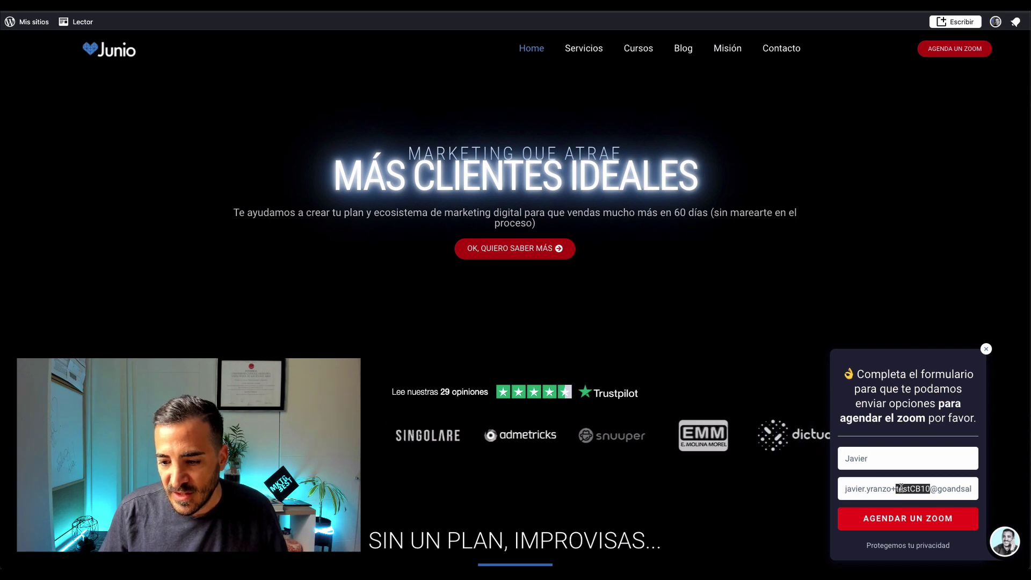
{"action": "type", "text": "test"}
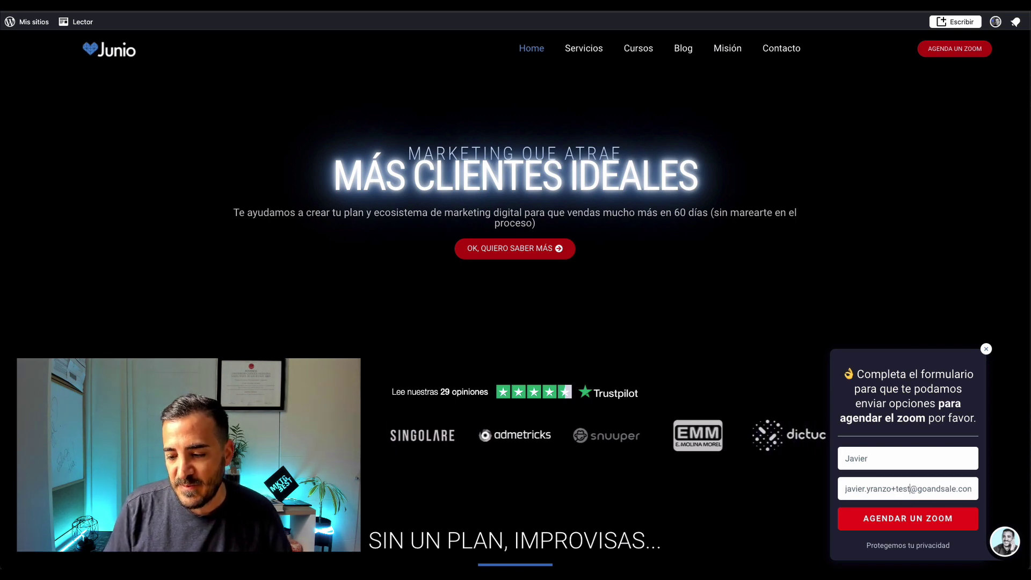
{"action": "type", "text": "YT"}
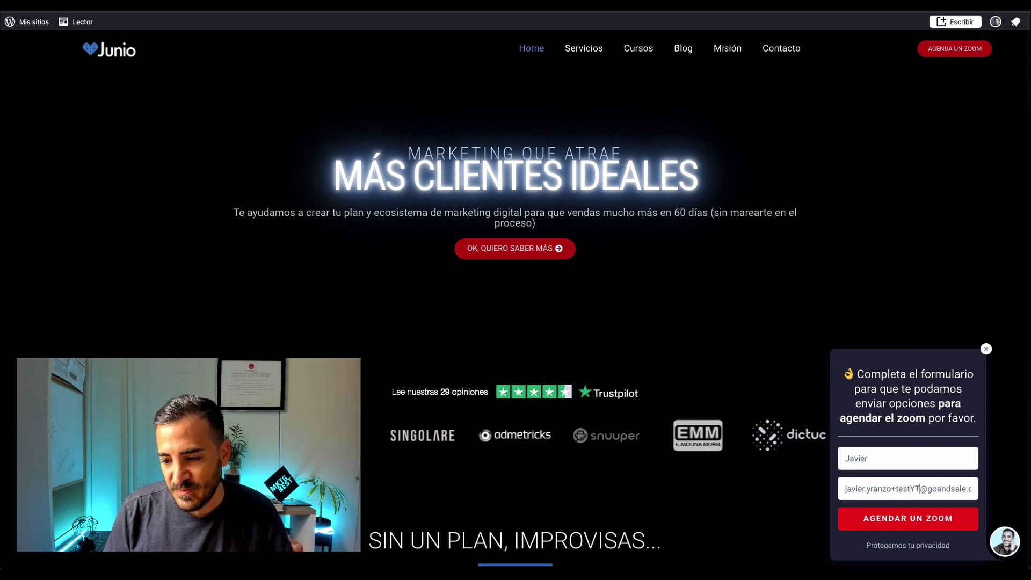
{"action": "left_click", "coordinate": [915, 516]}
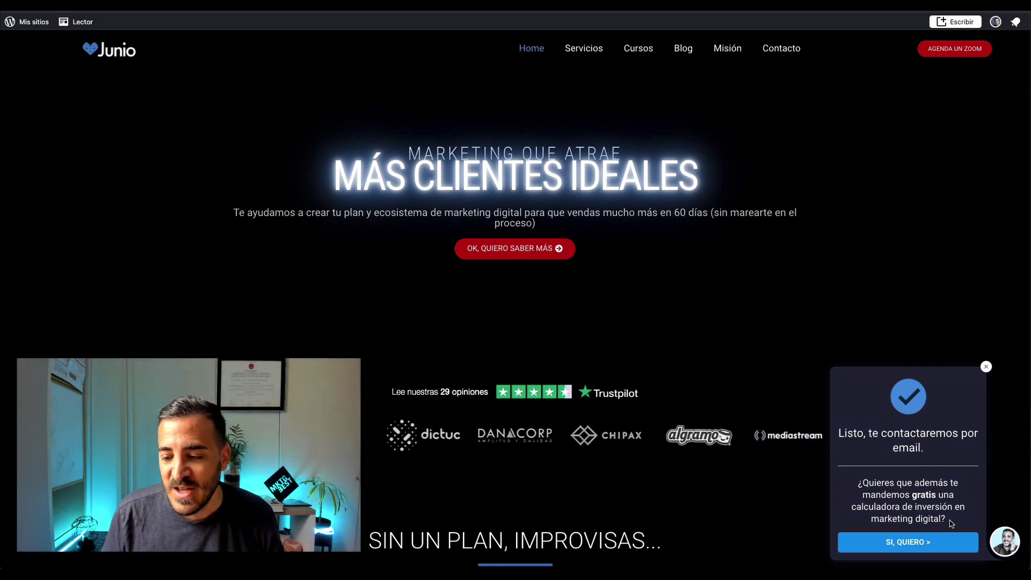
{"action": "left_click", "coordinate": [901, 544]}
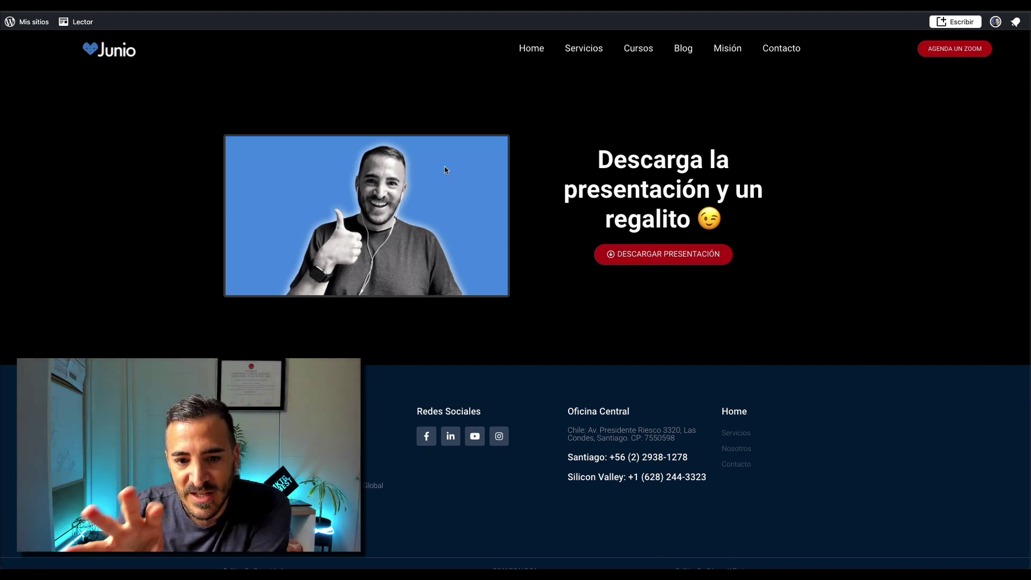
- Request the presentation download, filling in the contact's first name and a second test e-mail
{"action": "left_click", "coordinate": [661, 257]}
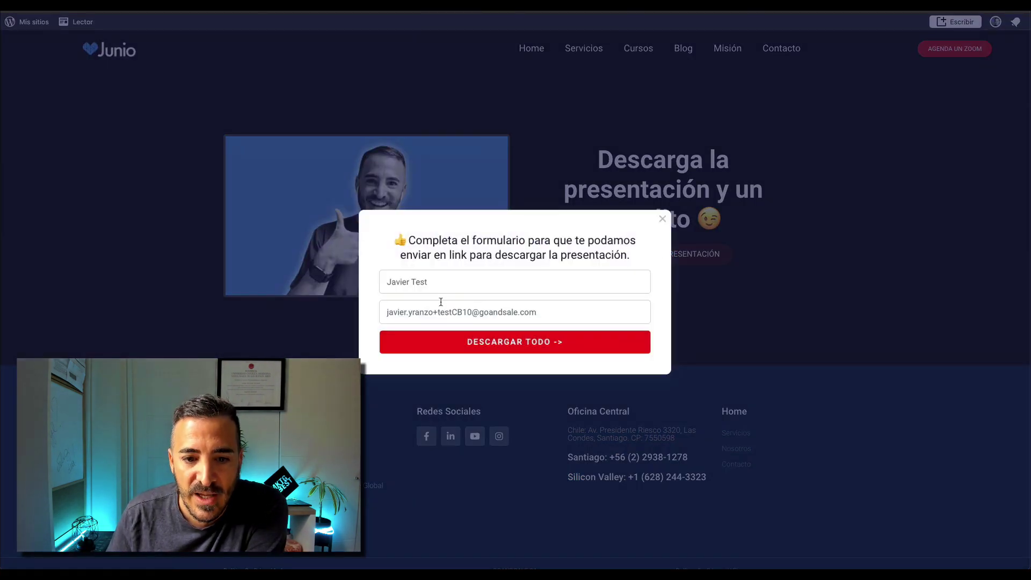
{"action": "double_click", "coordinate": [417, 284]}
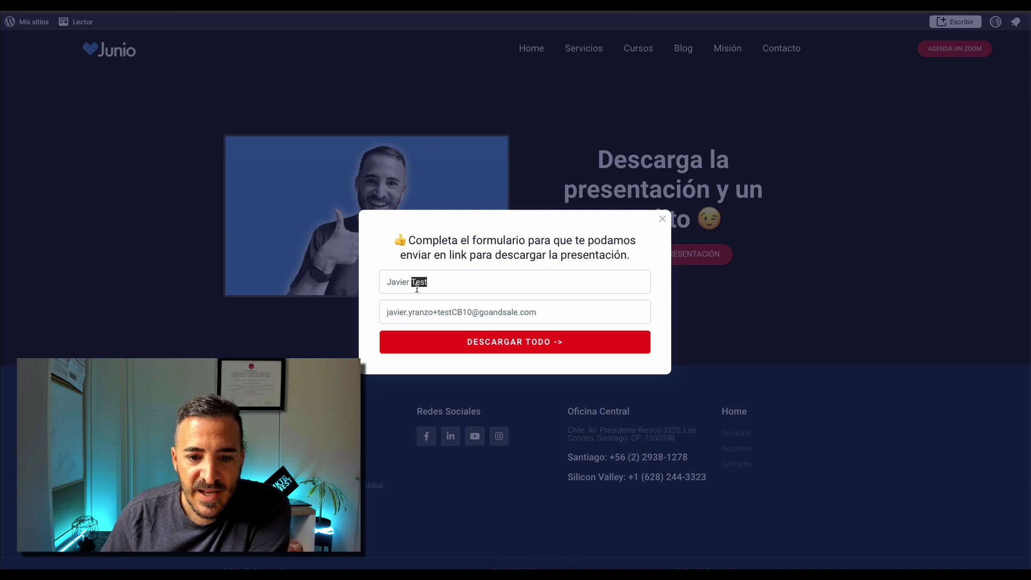
{"action": "key", "text": "BackSpace"}
{"action": "key", "text": "BackSpace"}
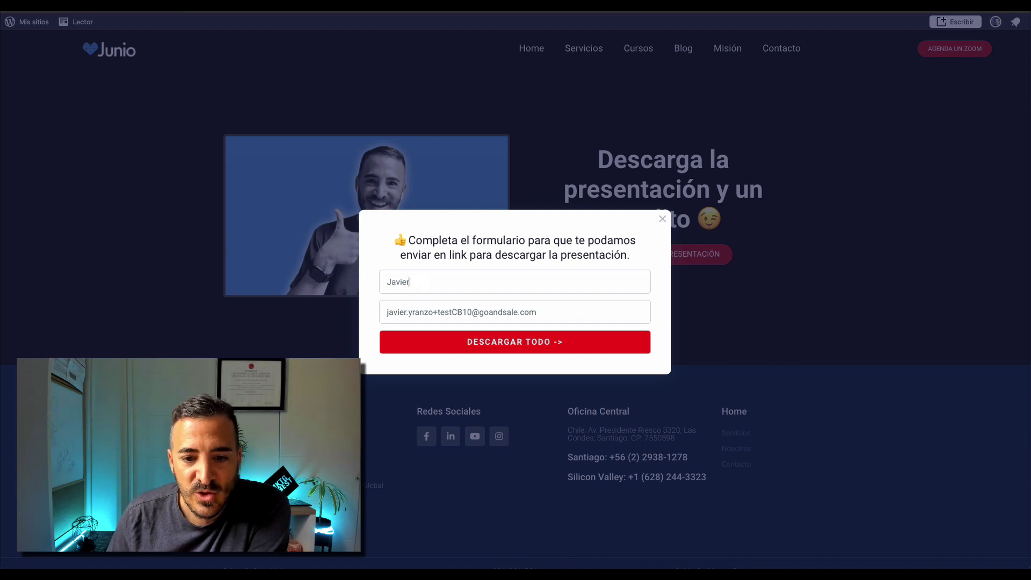
{"action": "double_click", "coordinate": [449, 312]}
{"action": "type", "text": "tewst"}
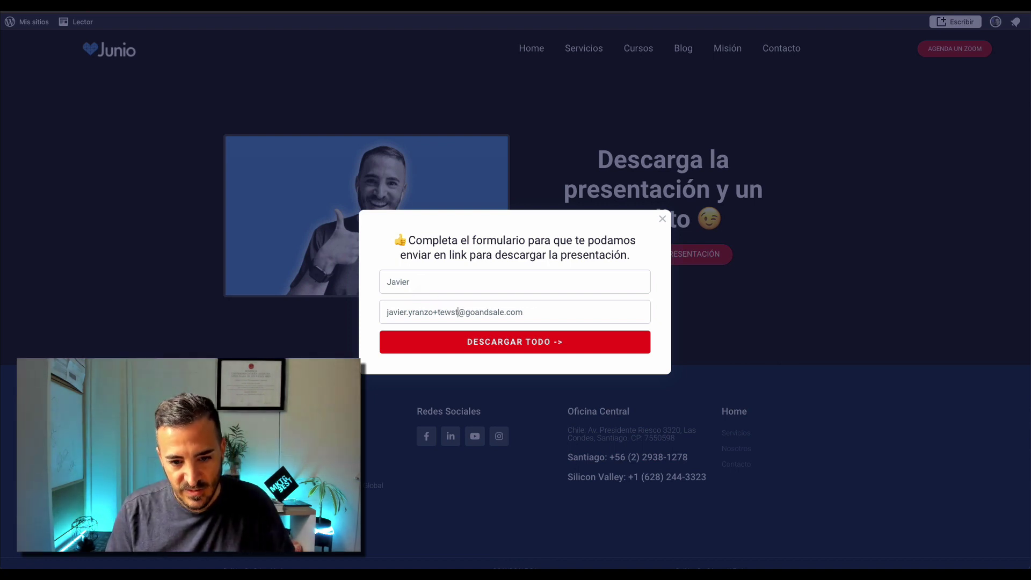
{"action": "type", "text": "yt2"}
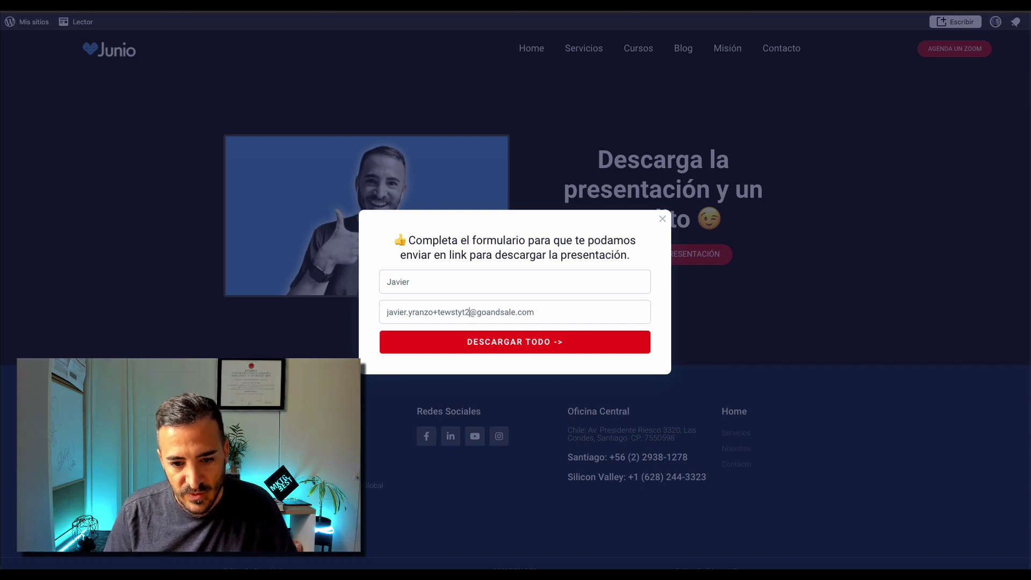
{"action": "left_click", "coordinate": [470, 348]}
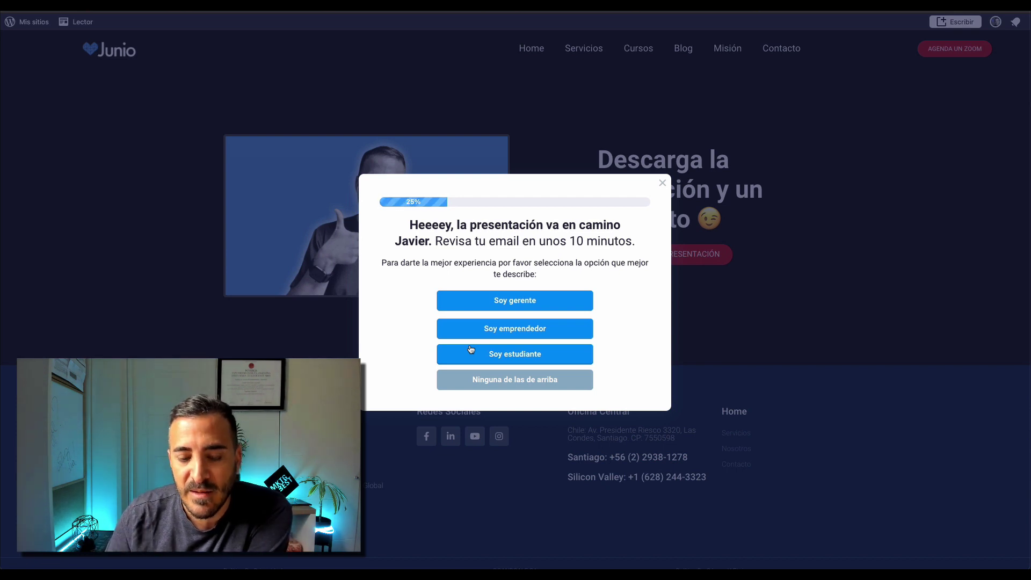
- Answer the follow-up survey with Soy gerente and Necesito vender más, complete its last question and send the request
{"action": "left_click", "coordinate": [507, 301]}
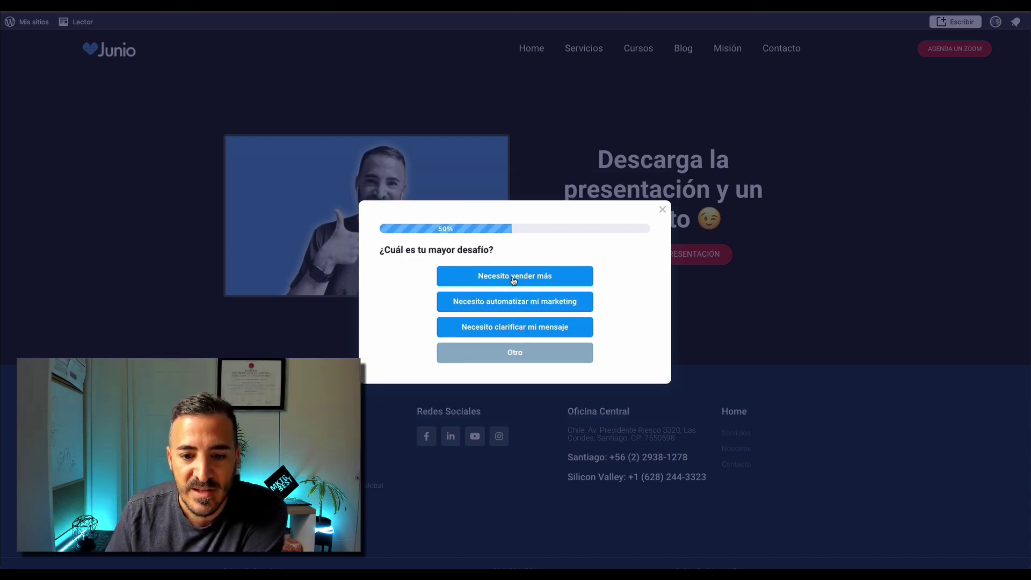
{"action": "left_click", "coordinate": [511, 278]}
{"action": "left_click", "coordinate": [511, 329]}
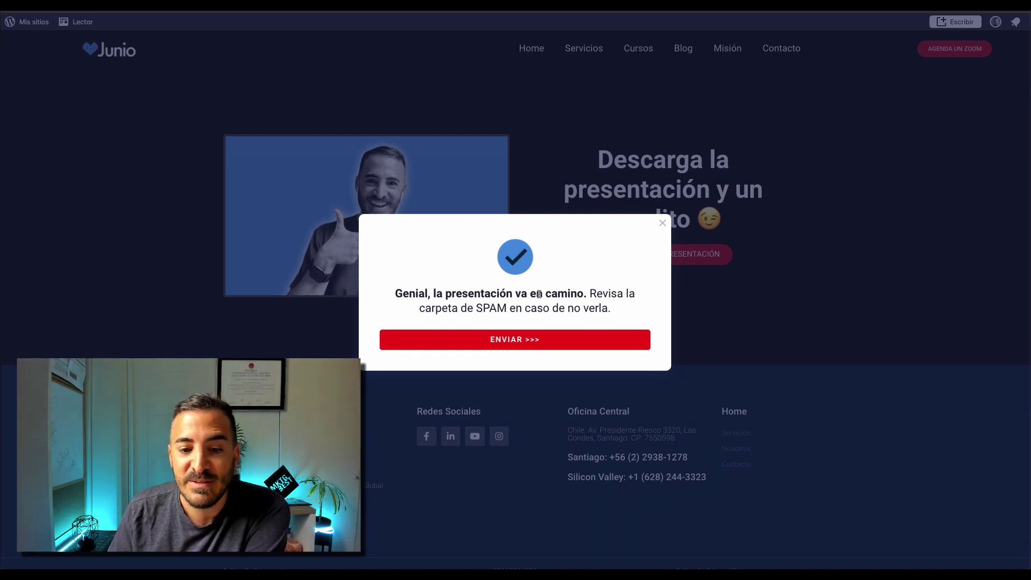
{"action": "left_click", "coordinate": [523, 336]}
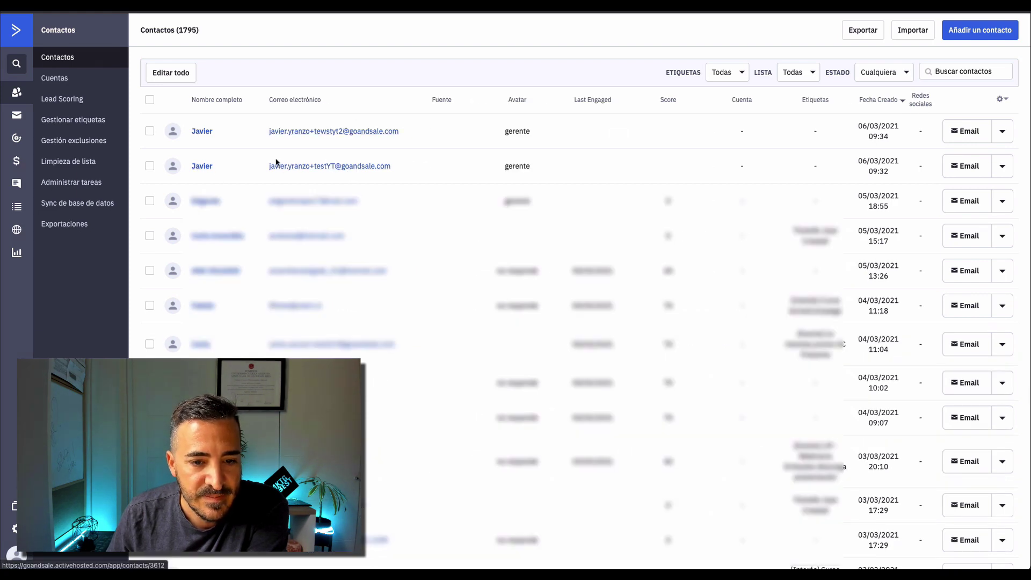
- In the ActiveCampaign contact list, open the contact created by the zoom request and review its details and recent activities
{"action": "left_click", "coordinate": [207, 168]}
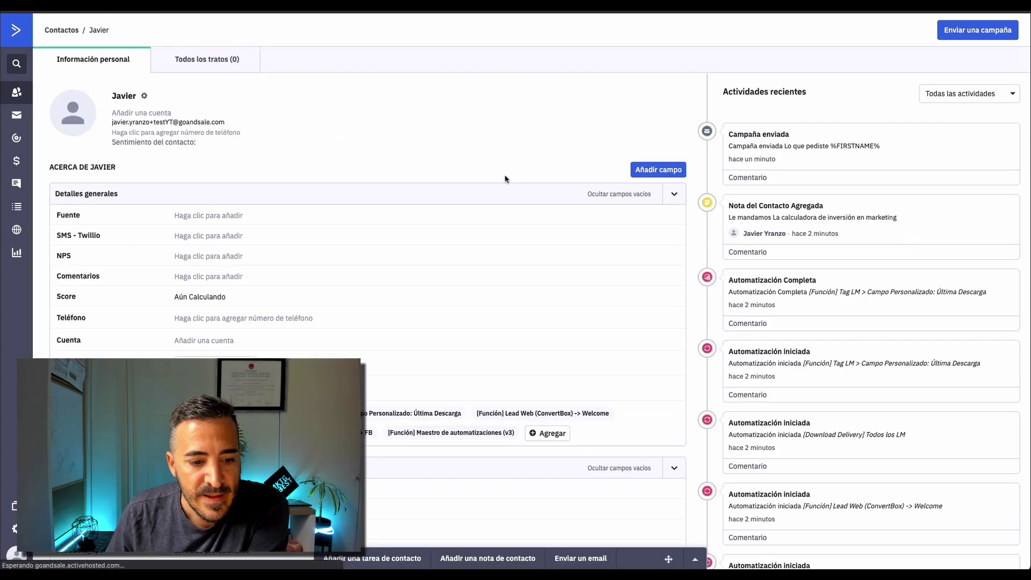
{"action": "scroll", "coordinate": [505, 179], "scroll_direction": "down", "scroll_amount": 2}
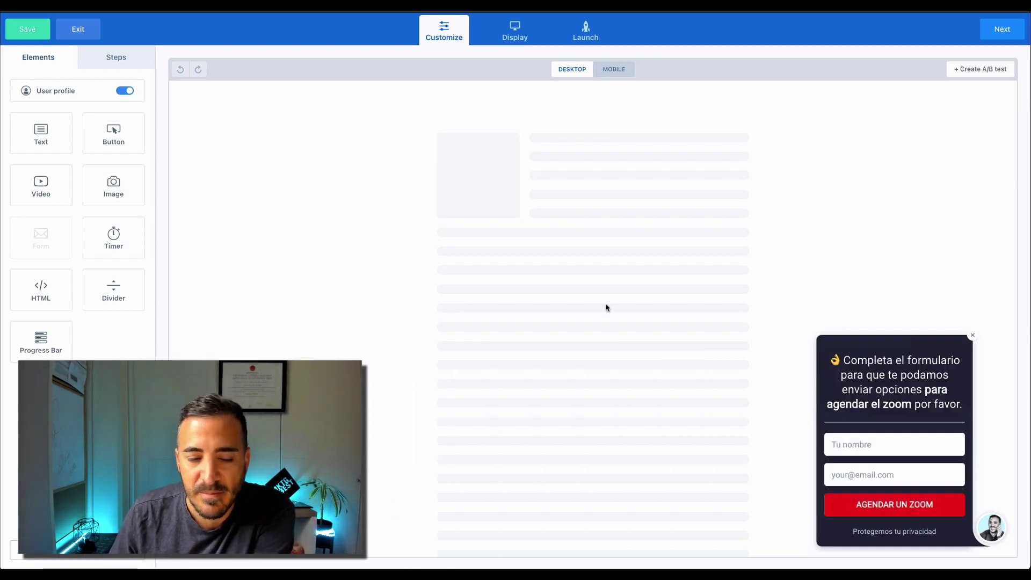
- In the ConvertBox editor, examine the zoom box's Hey Hey, Obstáculo and Tipo de producto steps
{"action": "left_click", "coordinate": [118, 67]}
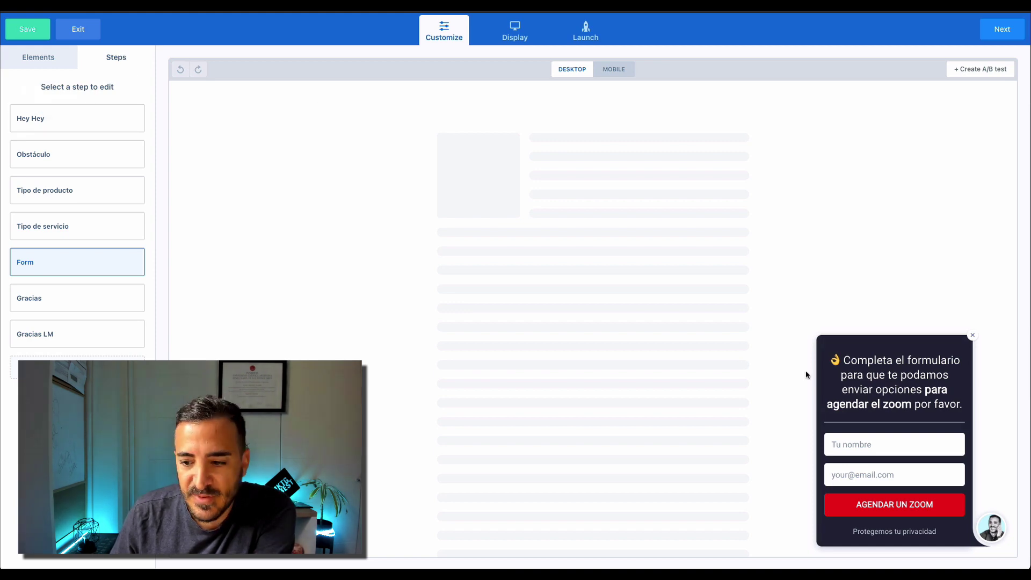
{"action": "left_click", "coordinate": [74, 130]}
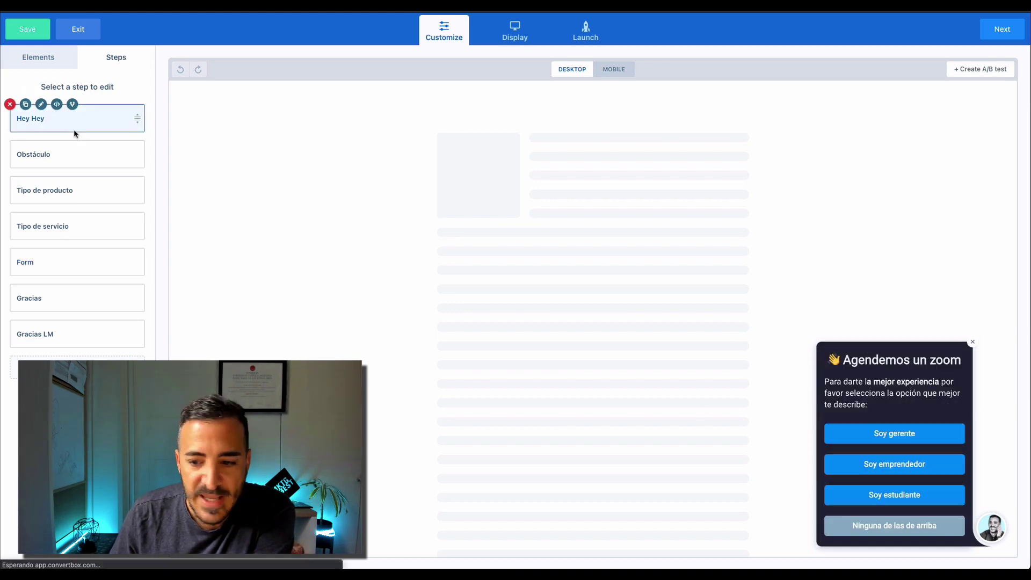
{"action": "left_click", "coordinate": [73, 163]}
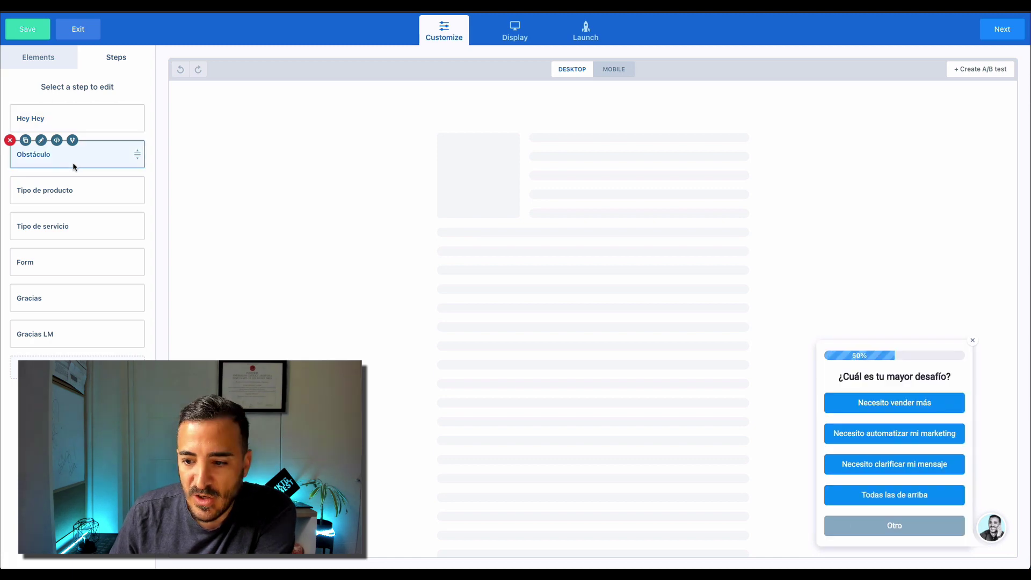
{"action": "left_click", "coordinate": [78, 196]}
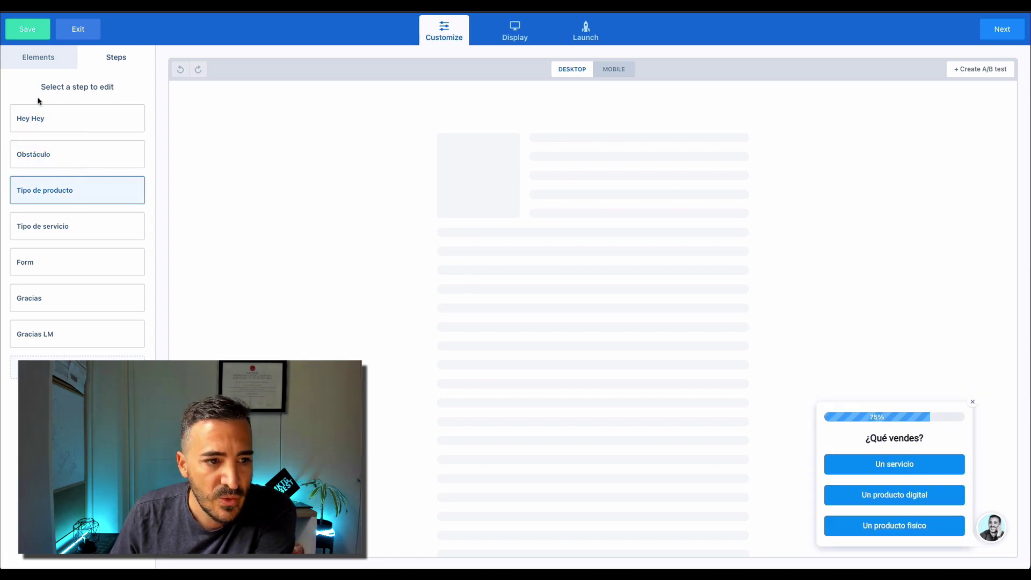
- Show the available box elements and try switching the user profile off and back on
{"action": "left_click", "coordinate": [51, 65]}
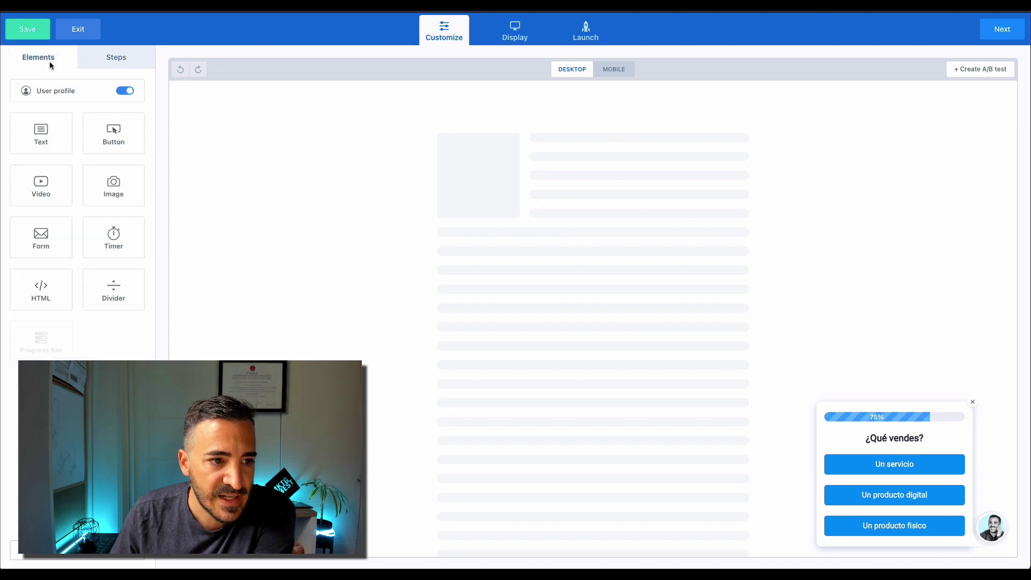
{"action": "mouse_move", "coordinate": [115, 136]}
{"action": "left_mouse_down"}
{"action": "mouse_move", "coordinate": [880, 437]}
{"action": "mouse_move", "coordinate": [458, 353]}
{"action": "mouse_move", "coordinate": [131, 98]}
{"action": "mouse_move", "coordinate": [96, 134]}
{"action": "mouse_move", "coordinate": [109, 134]}
{"action": "mouse_move", "coordinate": [109, 122]}
{"action": "left_mouse_up"}
{"action": "left_click", "coordinate": [120, 95]}
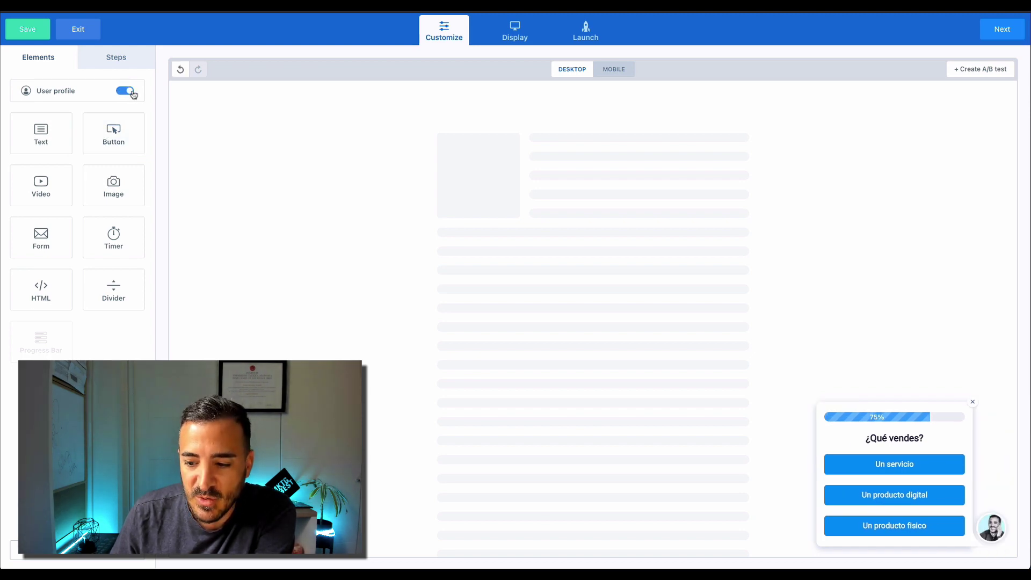
- Return to the box's step list and examine the Tipo de servicio, Form, Gracias and Gracias LM steps
{"action": "left_click", "coordinate": [123, 70]}
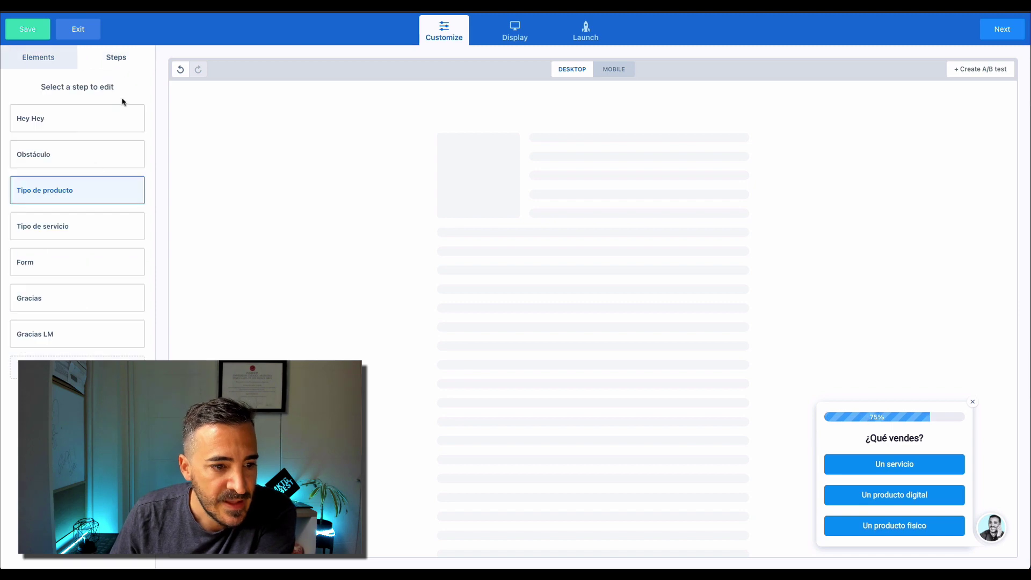
{"action": "left_click", "coordinate": [98, 236]}
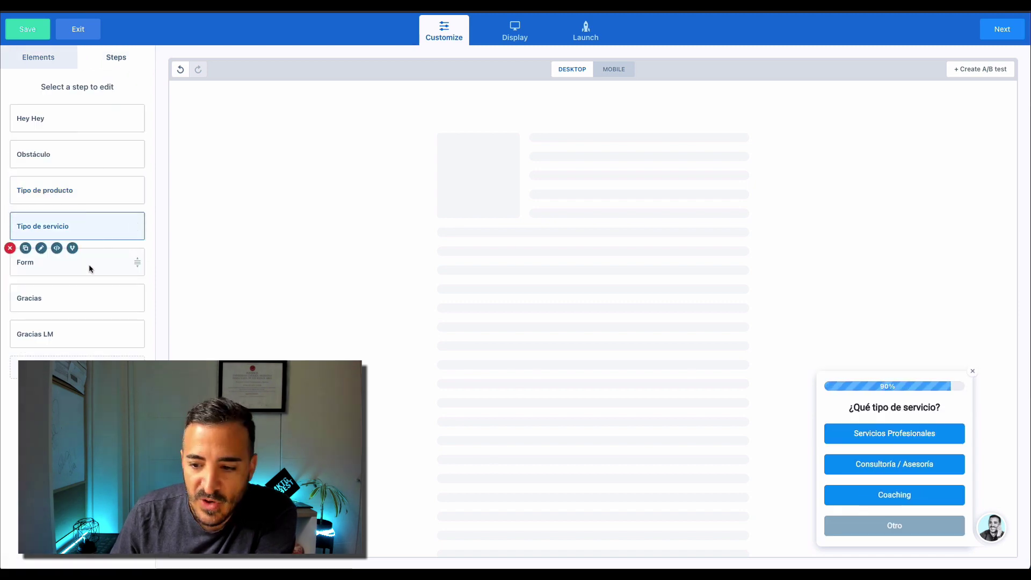
{"action": "left_click", "coordinate": [89, 267]}
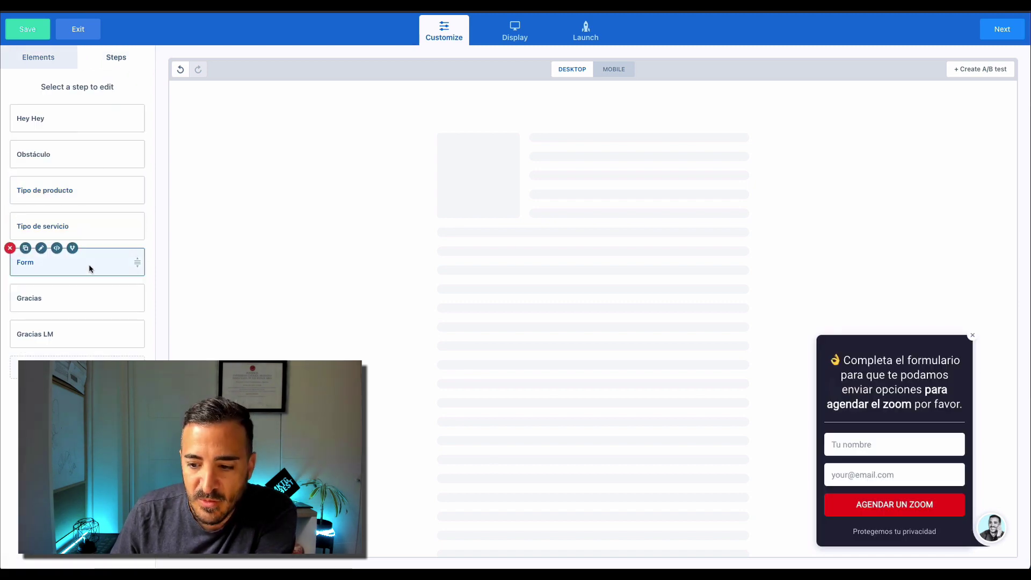
{"action": "left_click", "coordinate": [89, 303]}
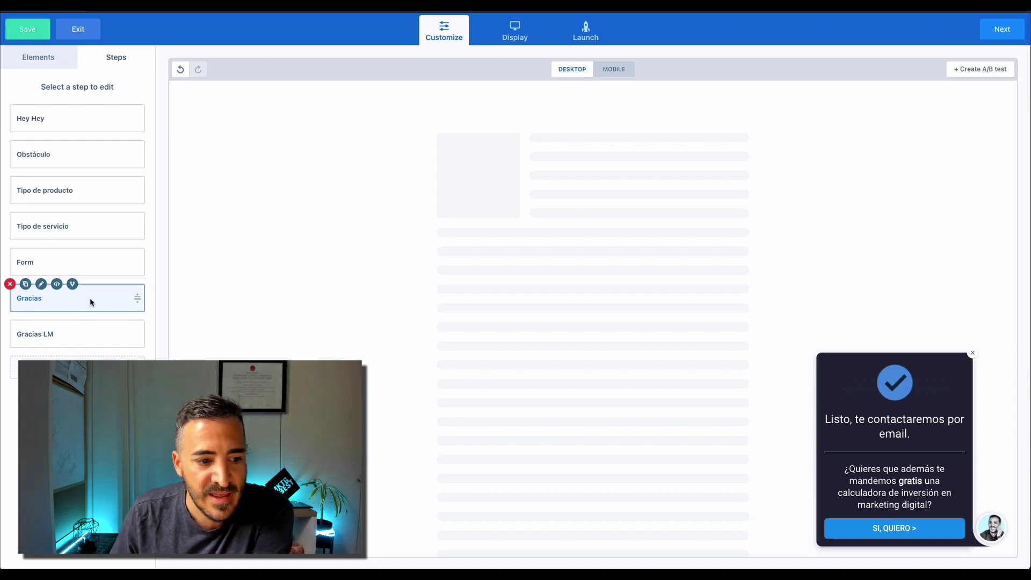
{"action": "left_click", "coordinate": [81, 349]}
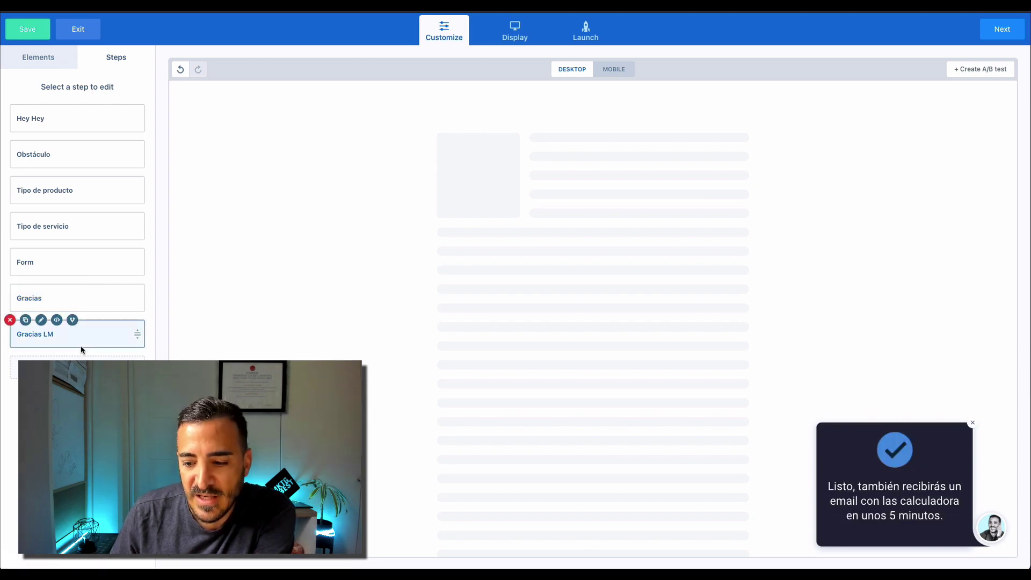
- Open the form settings of the Form step and view the integrations that run on submission
{"action": "left_click", "coordinate": [90, 278]}
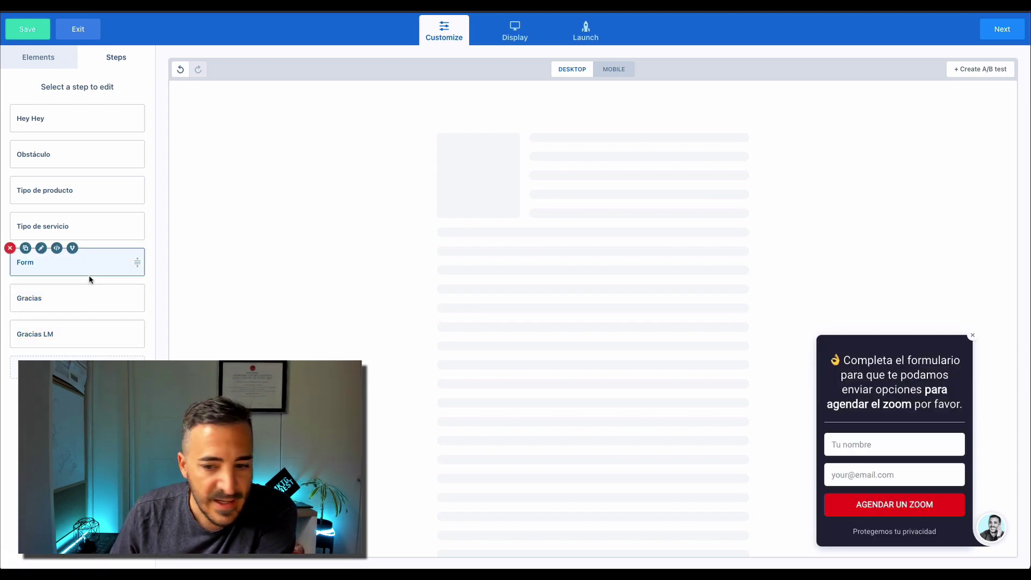
{"action": "left_click", "coordinate": [893, 474]}
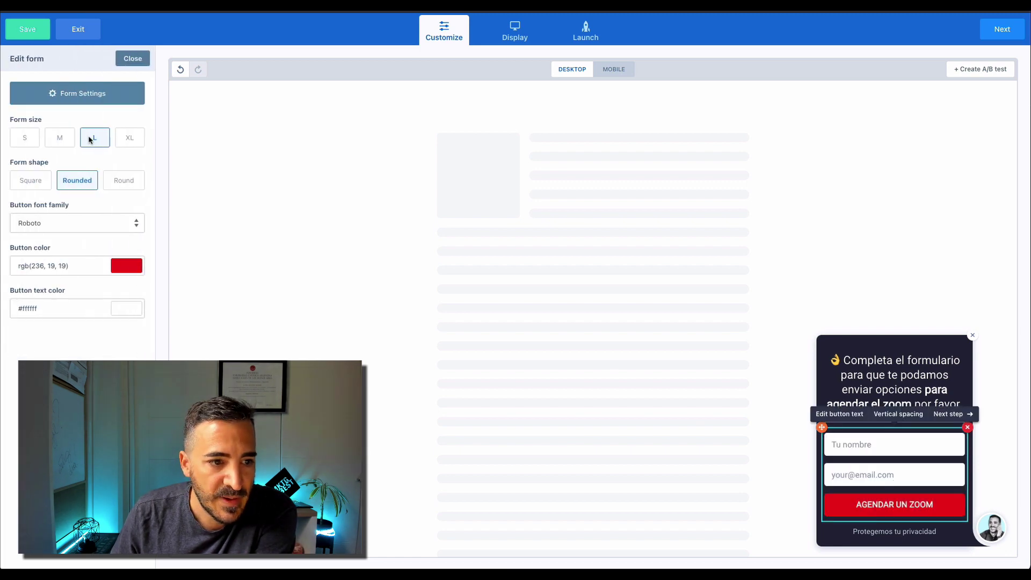
{"action": "left_click", "coordinate": [86, 94]}
{"action": "left_click", "coordinate": [589, 116]}
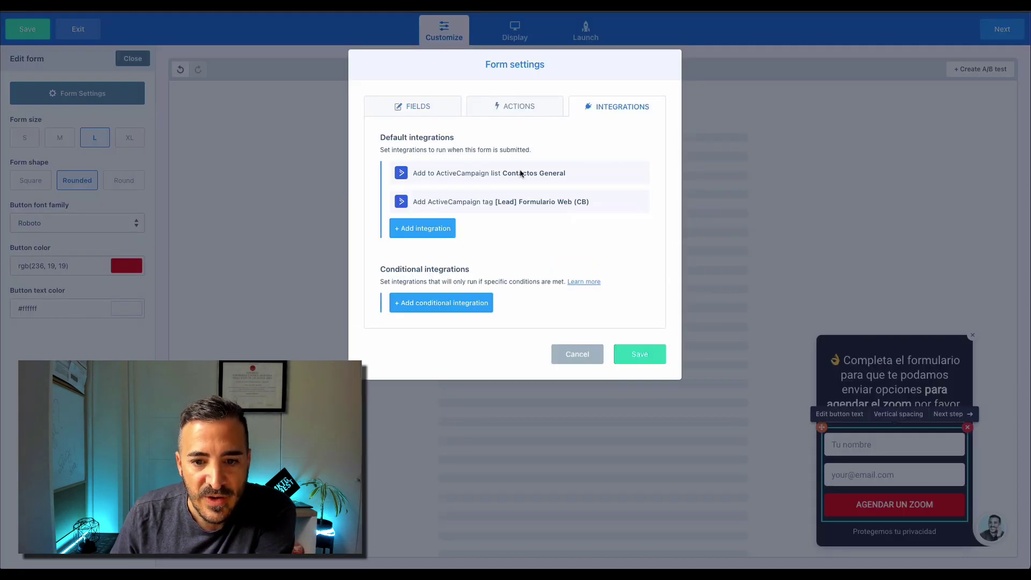
- Dismiss the form settings without changes and return to the box's step list
{"action": "mouse_move", "coordinate": [471, 199]}
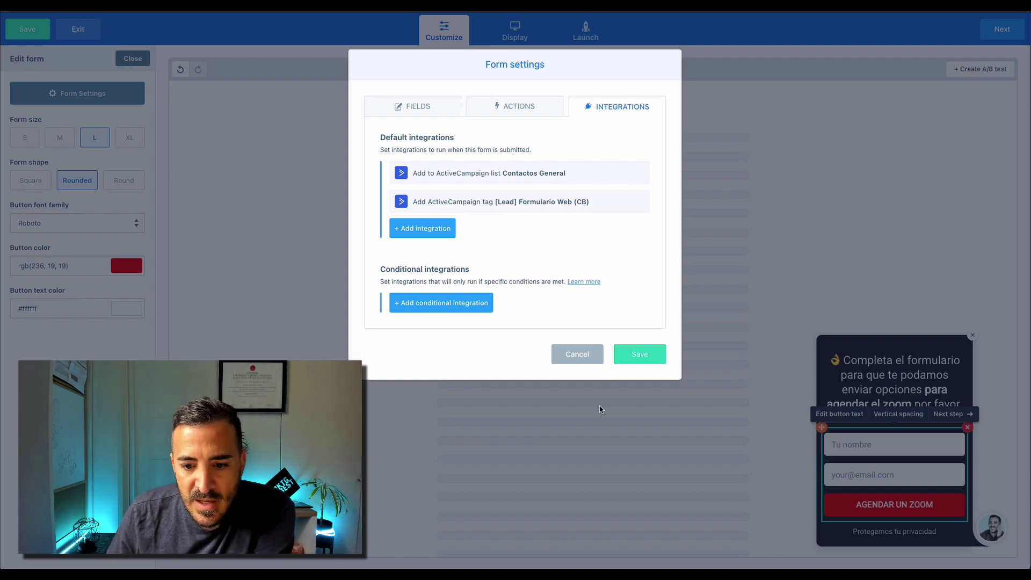
{"action": "left_click", "coordinate": [574, 354]}
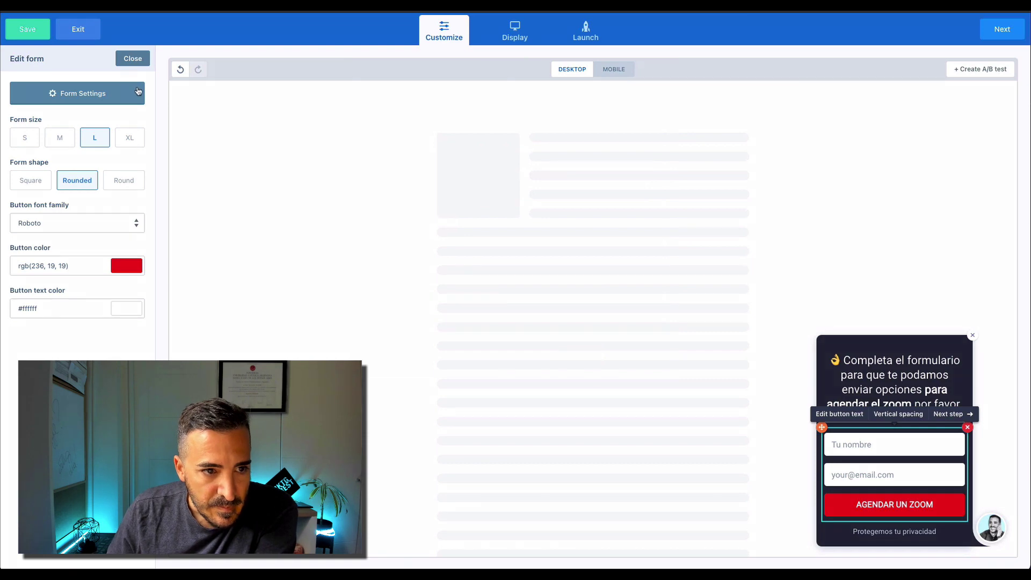
{"action": "left_click", "coordinate": [132, 59]}
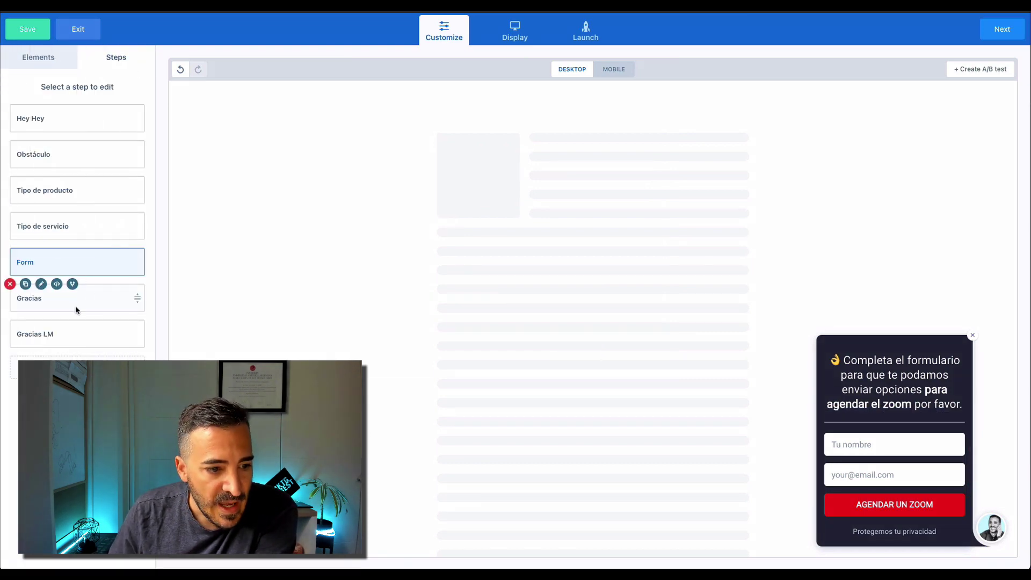
- Examine the Tipo de producto, Tipo de servicio and Form steps to compare the paths a visitor can follow
{"action": "mouse_move", "coordinate": [120, 220]}
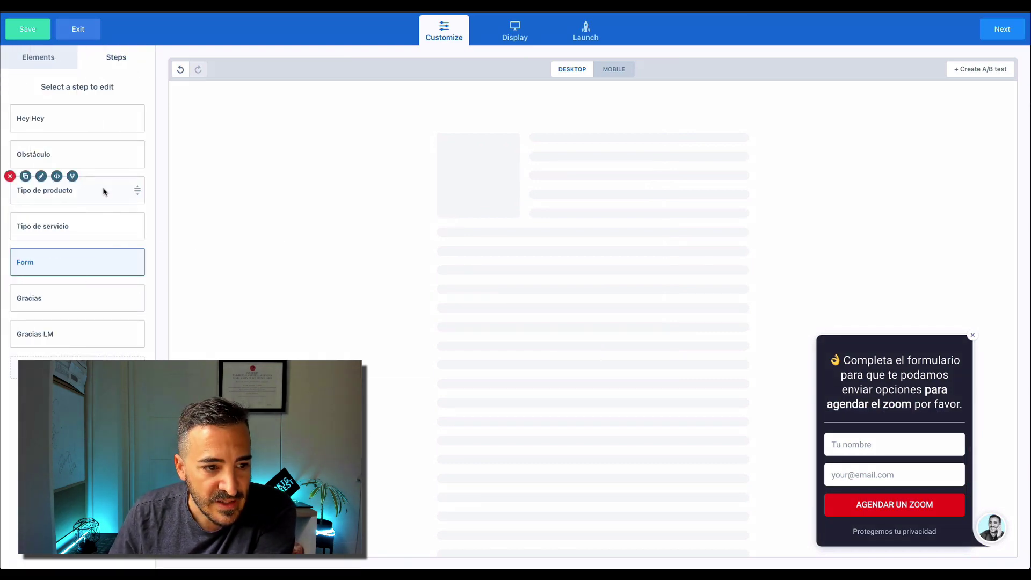
{"action": "left_click", "coordinate": [110, 192]}
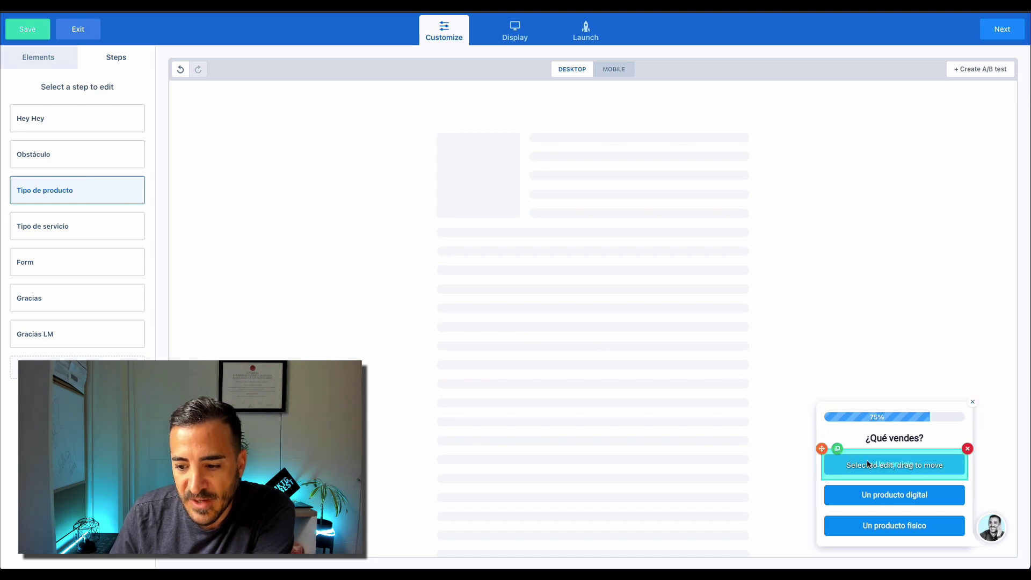
{"action": "left_click", "coordinate": [123, 230]}
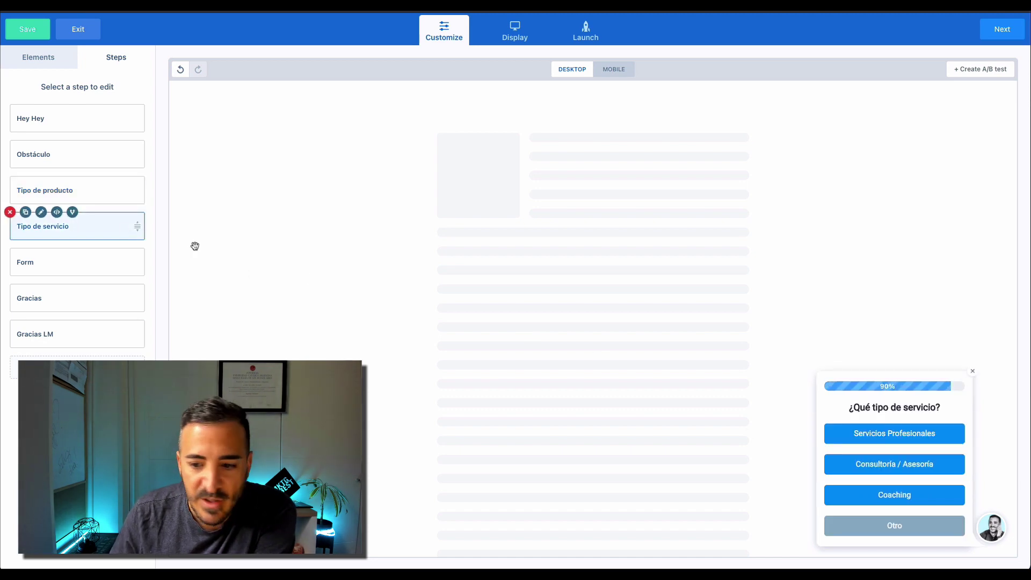
{"action": "left_click", "coordinate": [85, 184]}
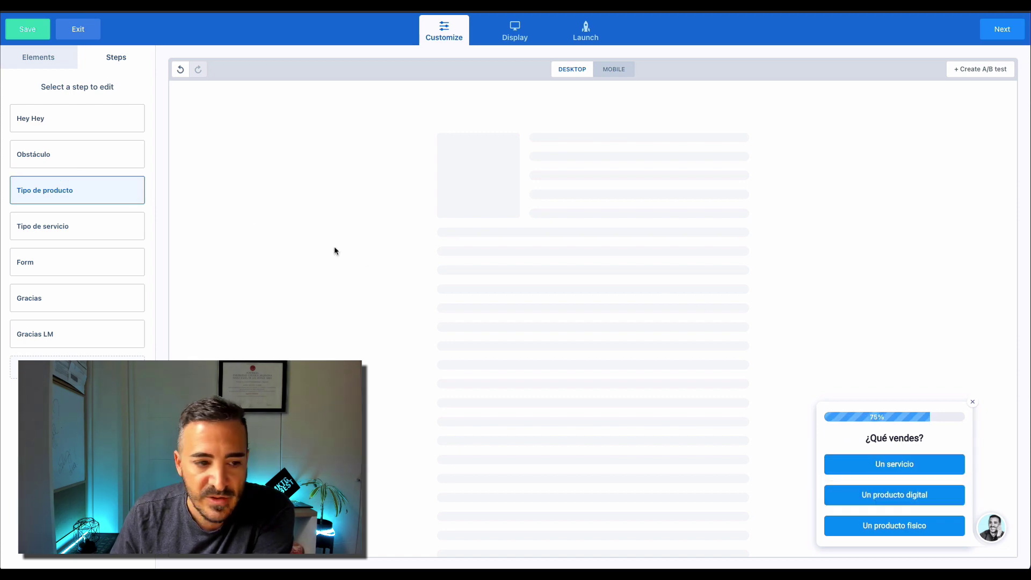
{"action": "left_click", "coordinate": [86, 272]}
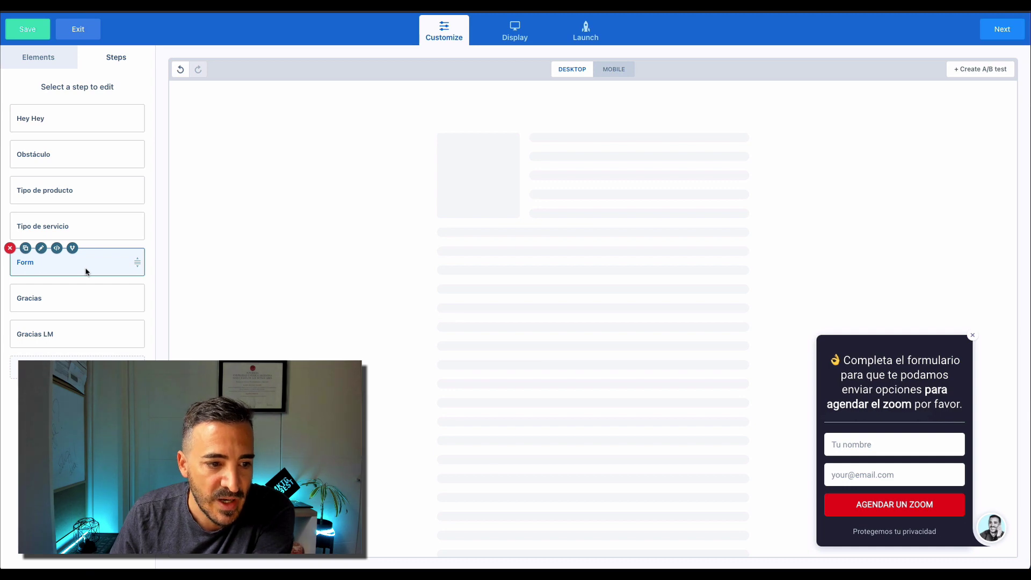
- Inspect the Tipo de servicio step's skip logic rule and its selectable buttons, leaving the rule without changes
{"action": "left_click", "coordinate": [95, 224]}
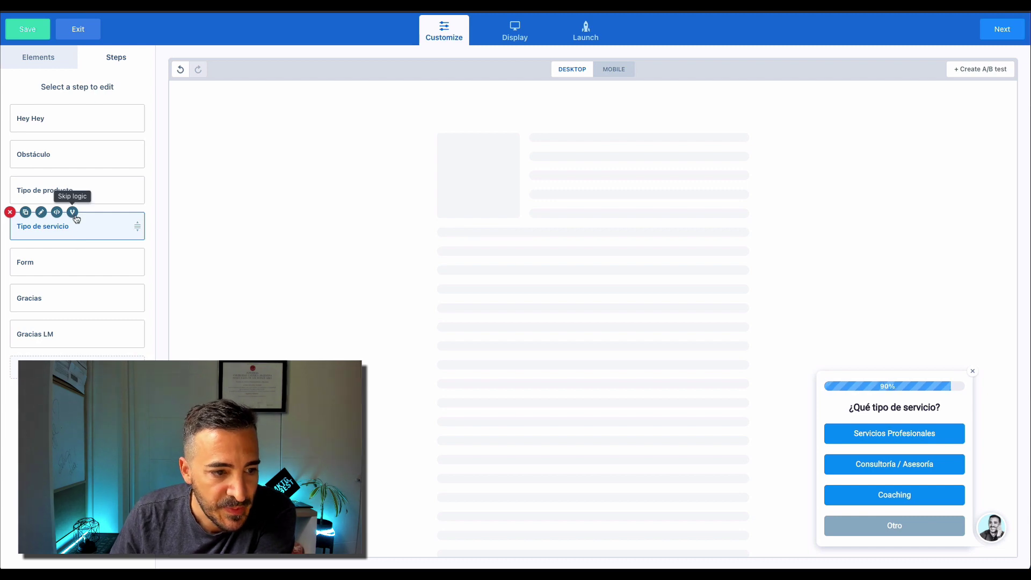
{"action": "left_click", "coordinate": [74, 214]}
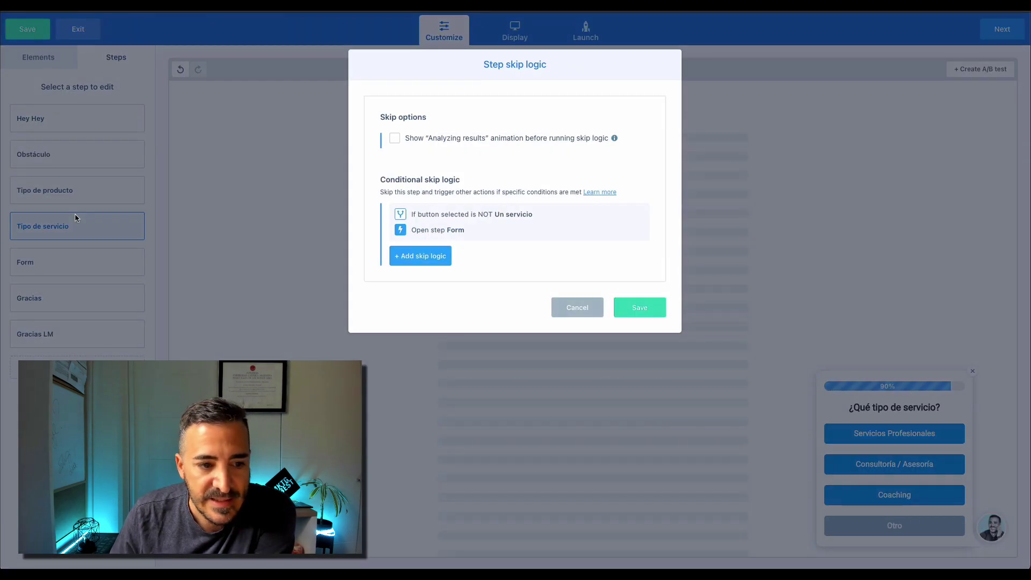
{"action": "mouse_move", "coordinate": [416, 216]}
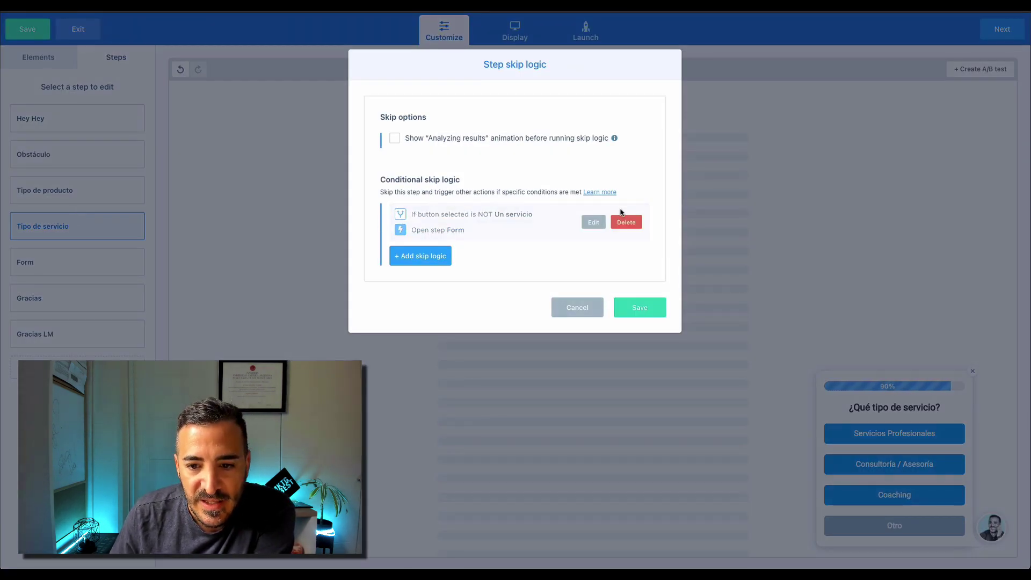
{"action": "left_click", "coordinate": [593, 223]}
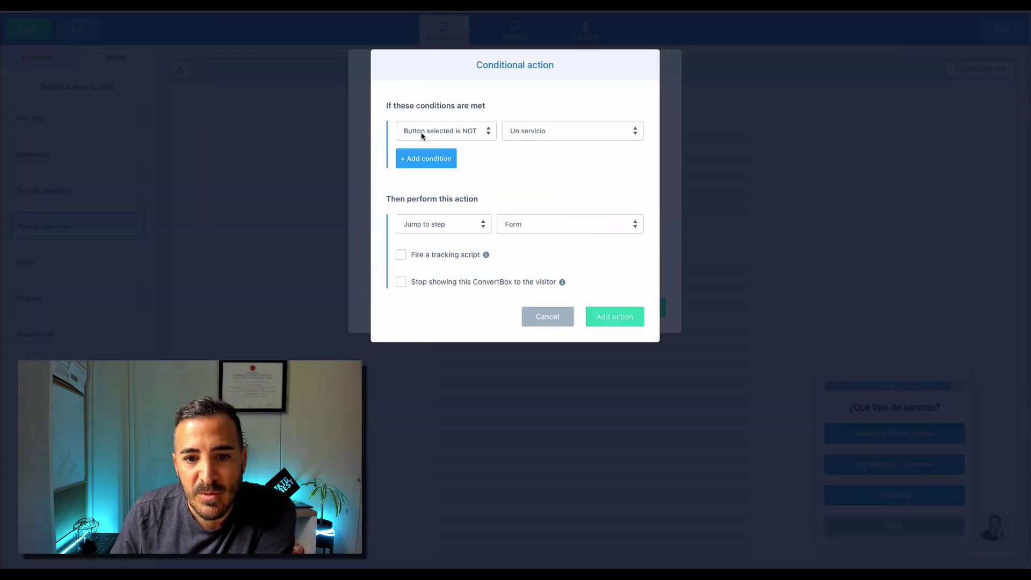
{"action": "left_click", "coordinate": [534, 134]}
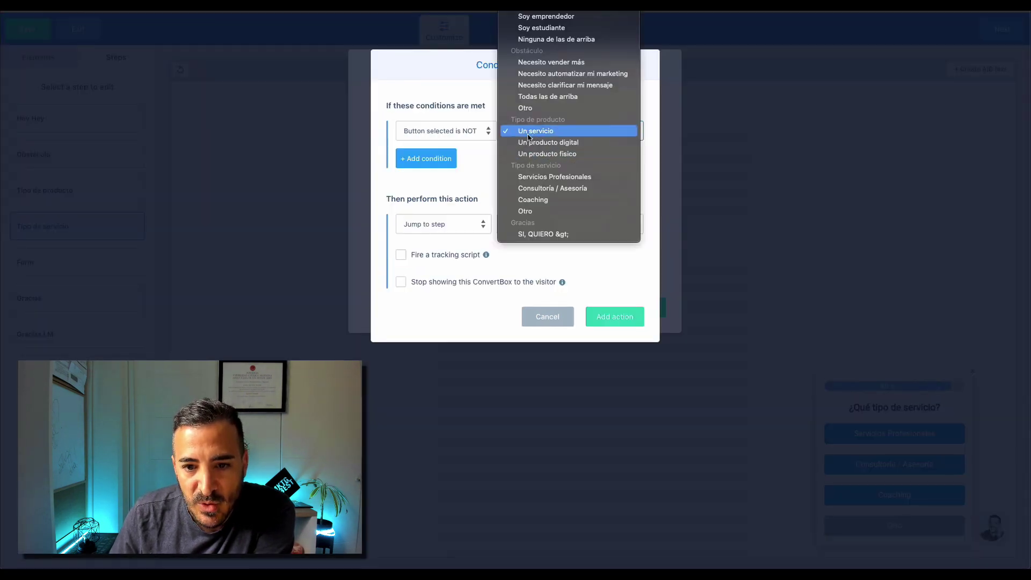
{"action": "left_click", "coordinate": [528, 137]}
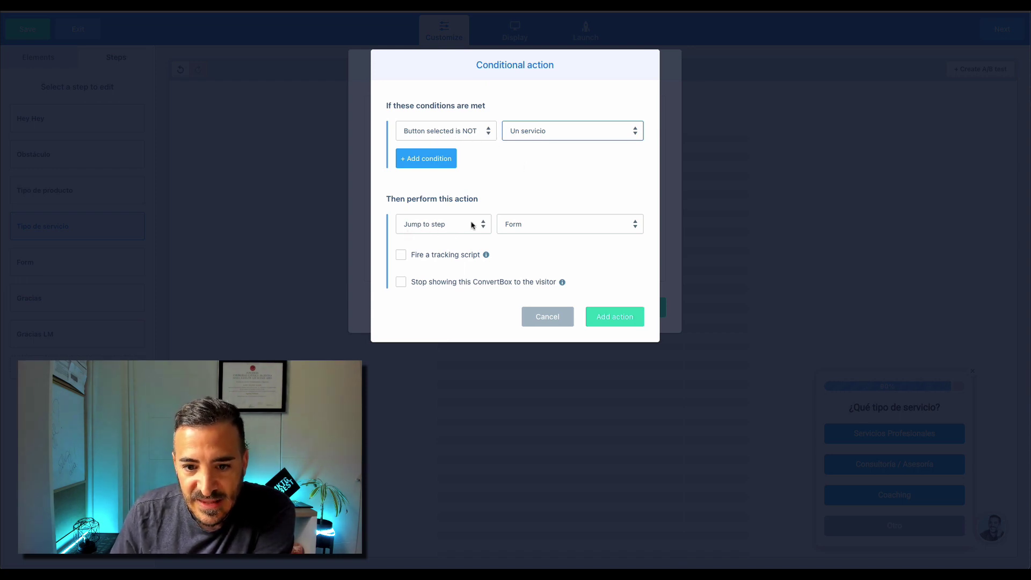
{"action": "left_click", "coordinate": [551, 318]}
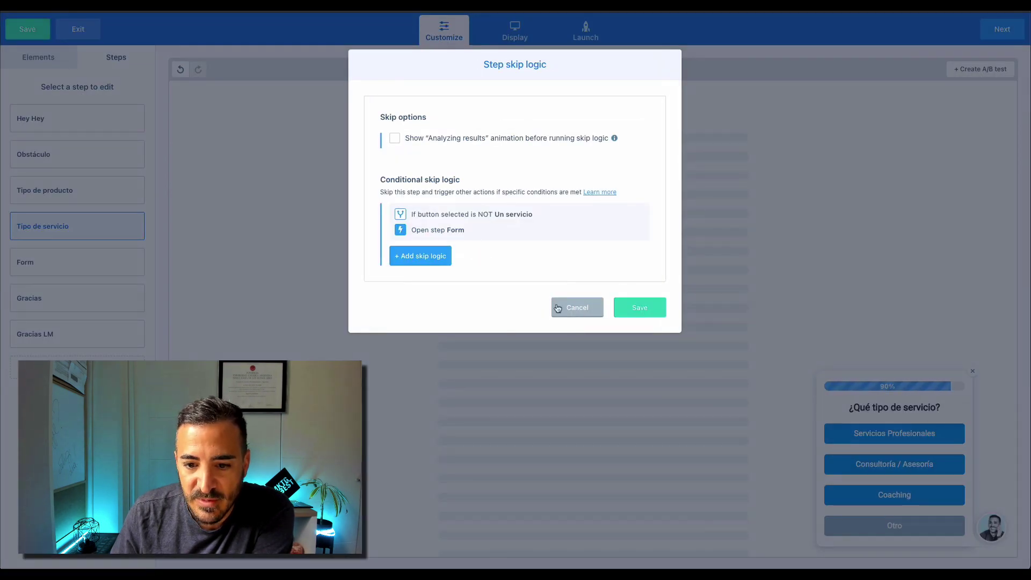
{"action": "left_click", "coordinate": [557, 308]}
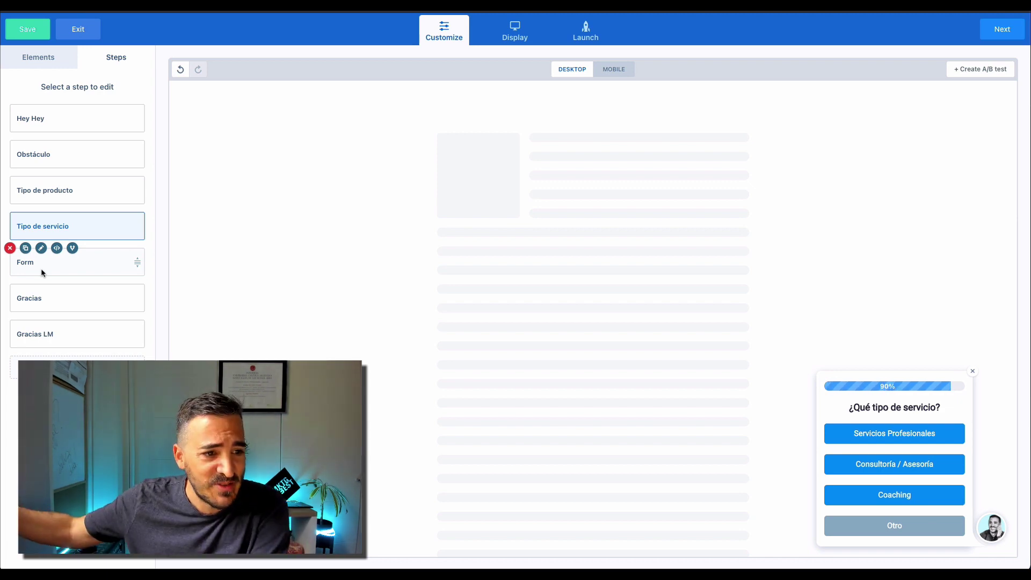
- Exit the editor and start a new ConvertBox named From Zoom Web in the Lead Generation group
{"action": "left_click", "coordinate": [80, 29]}
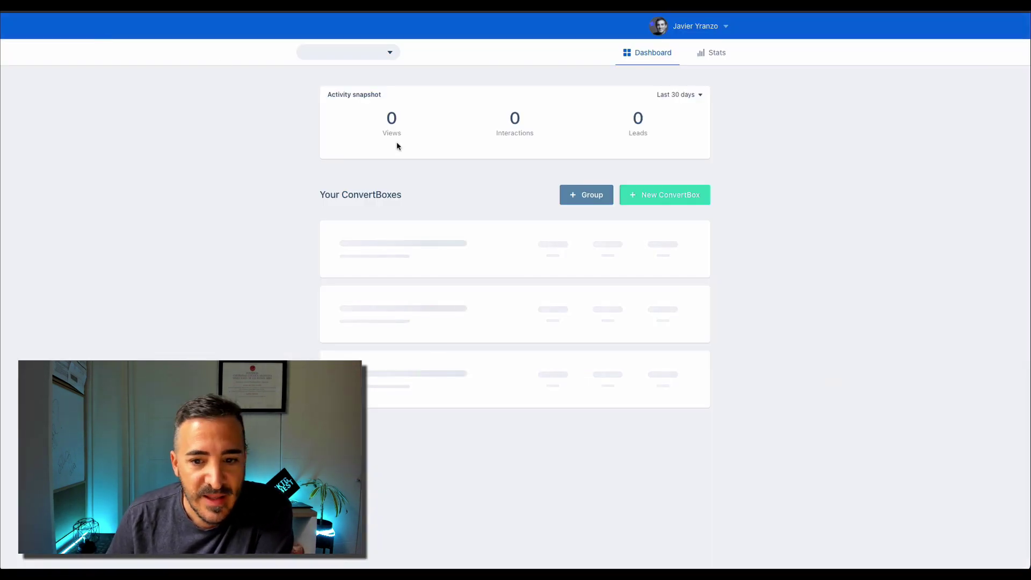
{"action": "left_click", "coordinate": [663, 199]}
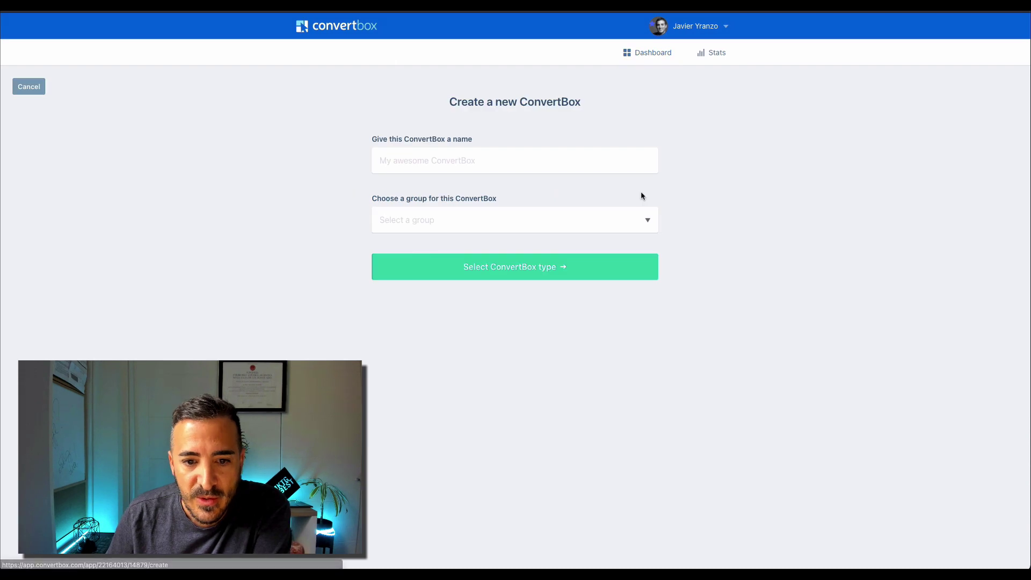
{"action": "left_click", "coordinate": [437, 162]}
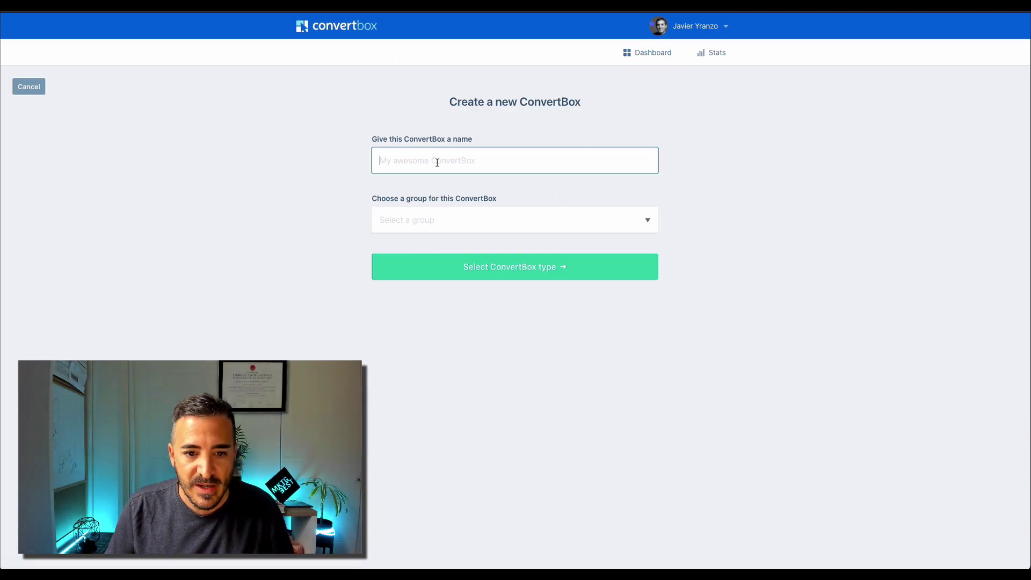
{"action": "type", "text": "FOr"}
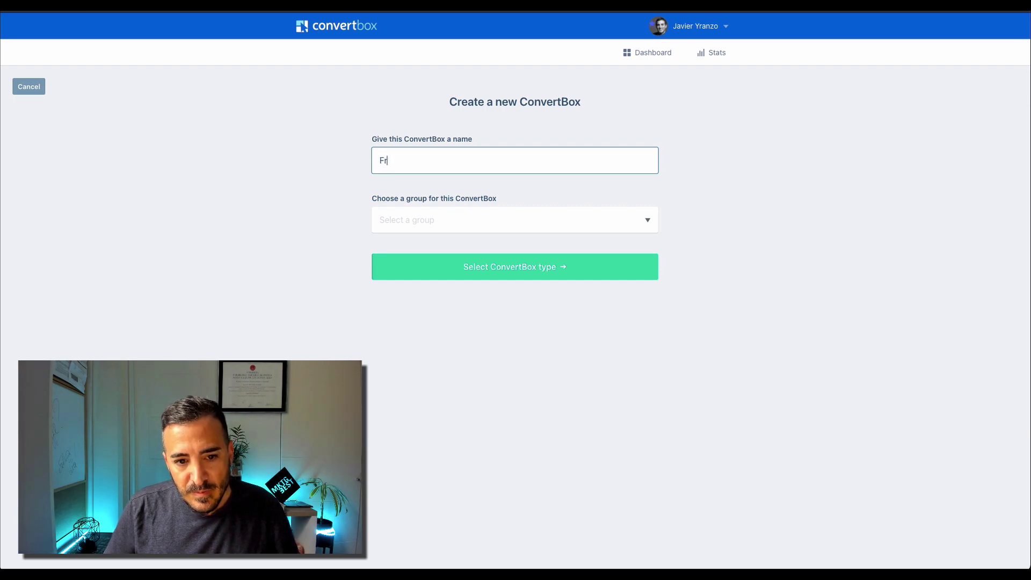
{"action": "type", "text": "m ZOo"}
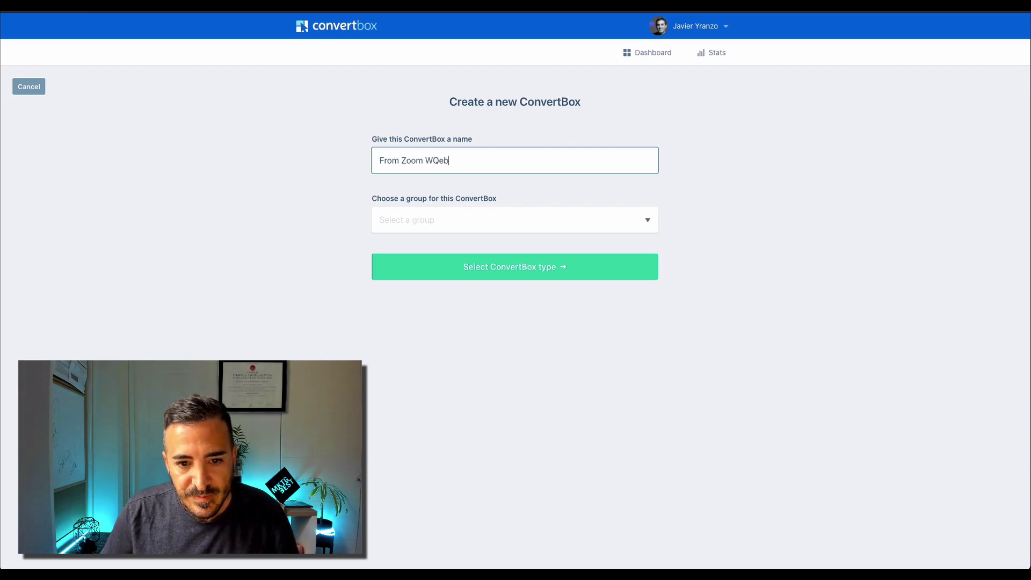
{"action": "left_click", "coordinate": [409, 226]}
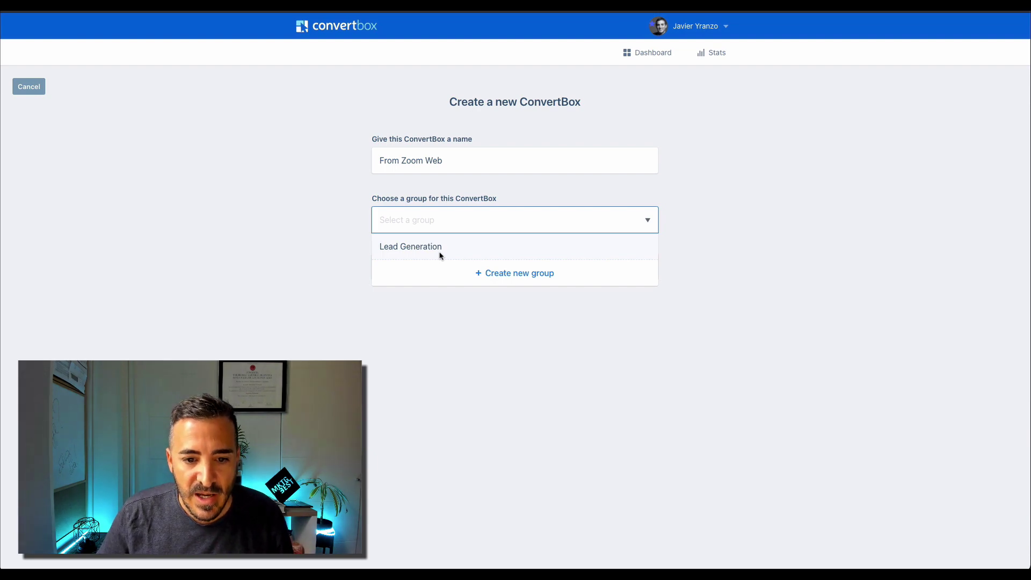
{"action": "left_click", "coordinate": [439, 252]}
{"action": "left_click", "coordinate": [513, 277]}
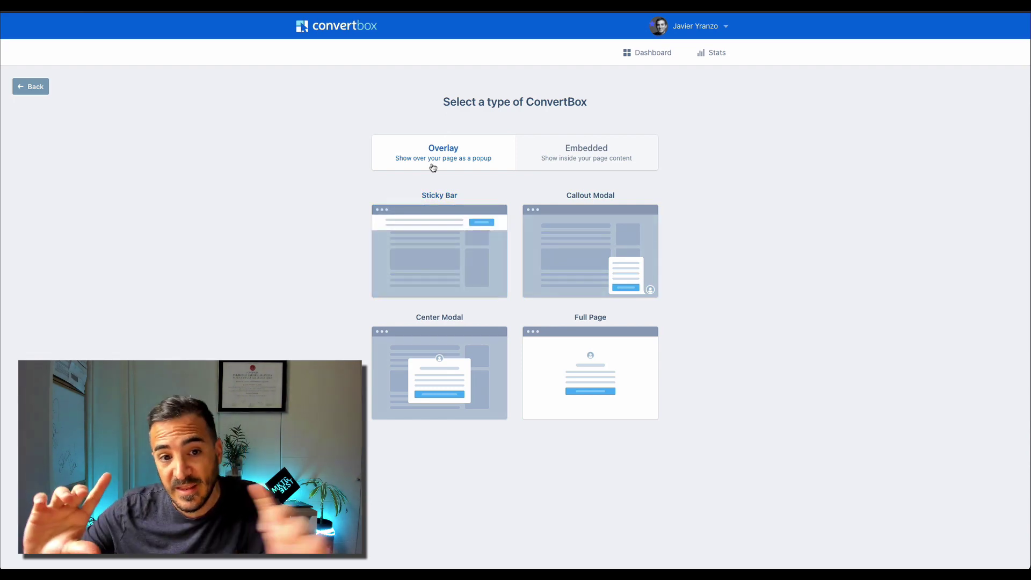
- Show the embedded ConvertBox types available for placement inside page content
{"action": "left_click", "coordinate": [578, 159]}
{"action": "mouse_move", "coordinate": [430, 245]}
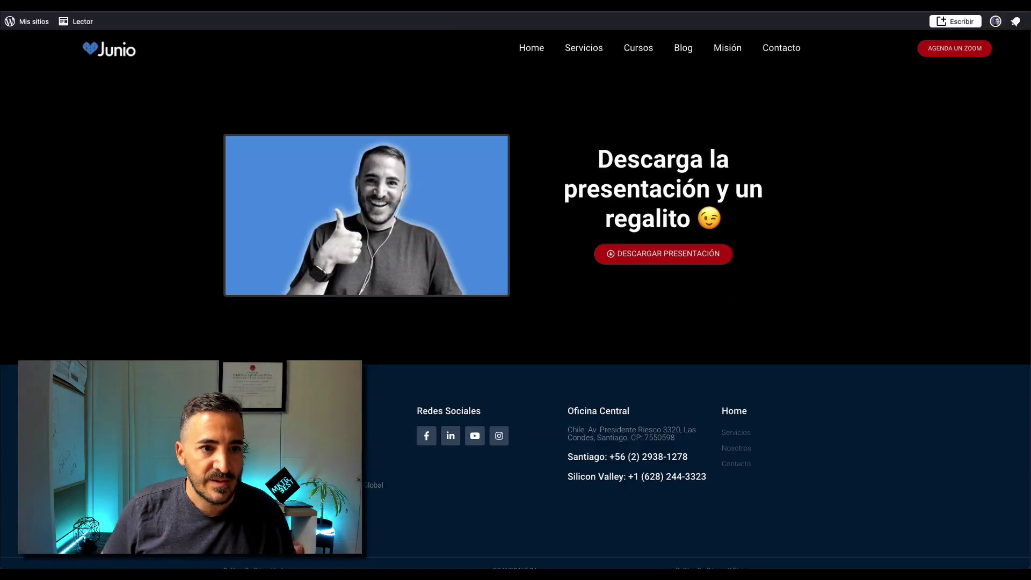
- Switch to the Junio Marketing website and open its calculadora page
{"action": "key", "text": "super+l"}
{"action": "key", "text": "BackSpace"}
{"action": "key", "text": "BackSpace"}
{"action": "key", "text": "BackSpace"}
{"action": "key", "text": "BackSpace"}
{"action": "key", "text": "BackSpace"}
{"action": "key", "text": "BackSpace"}
{"action": "key", "text": "BackSpace"}
{"action": "key", "text": "BackSpace"}
{"action": "key", "text": "BackSpace"}
{"action": "key", "text": "BackSpace"}
{"action": "key", "text": "BackSpace"}
{"action": "type", "text": "ca"}
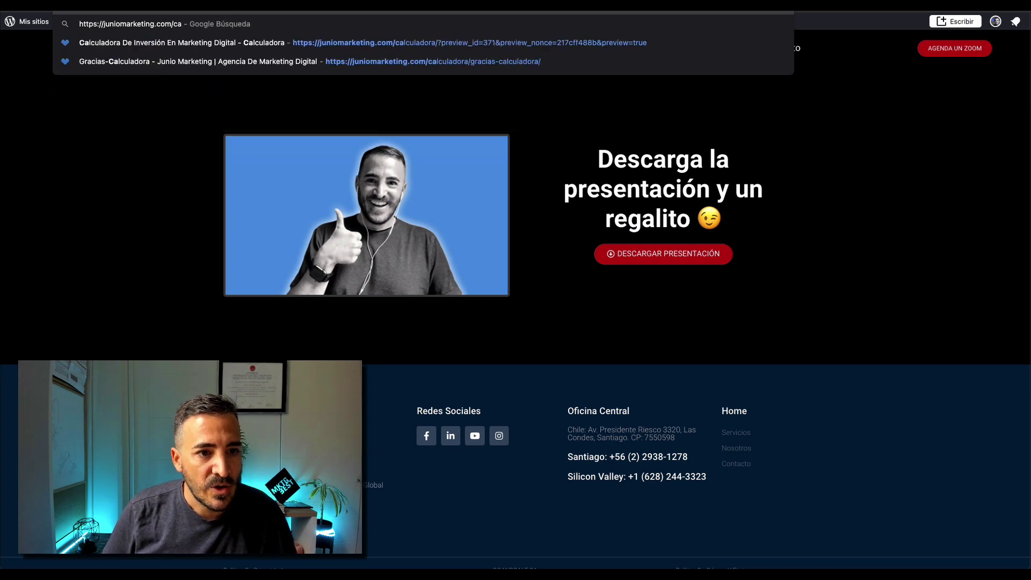
{"action": "key", "text": "Return"}
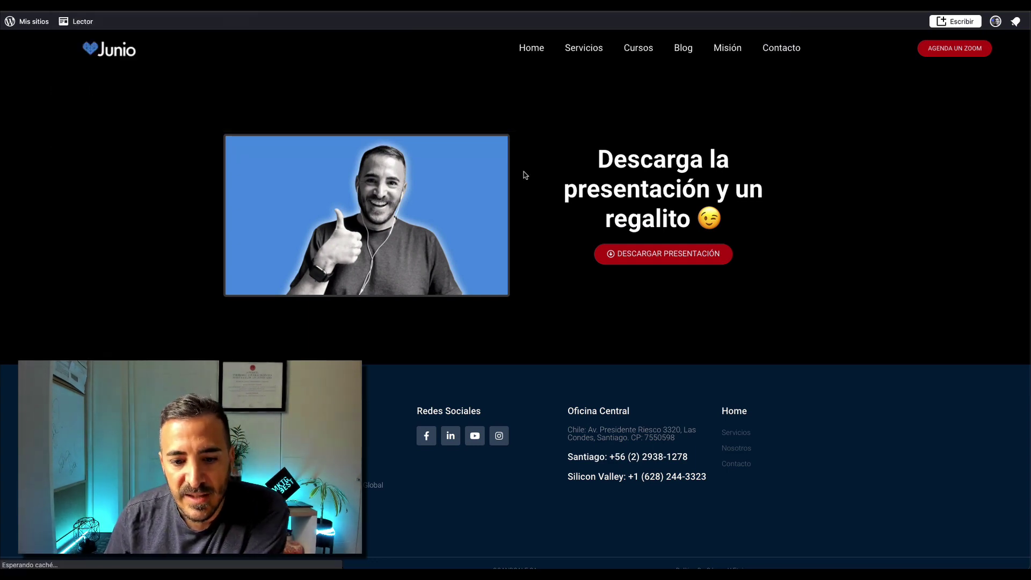
- Show the popup form for downloading the free calculator, then close it without submitting
{"action": "scroll", "coordinate": [537, 242], "scroll_direction": "down", "scroll_amount": 10}
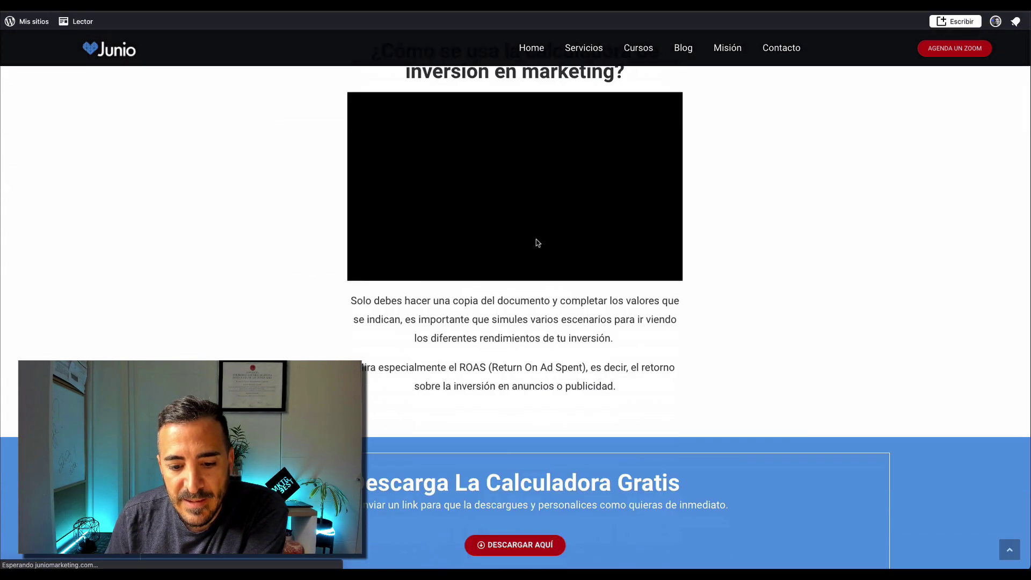
{"action": "scroll", "coordinate": [537, 243], "scroll_direction": "down", "scroll_amount": 4}
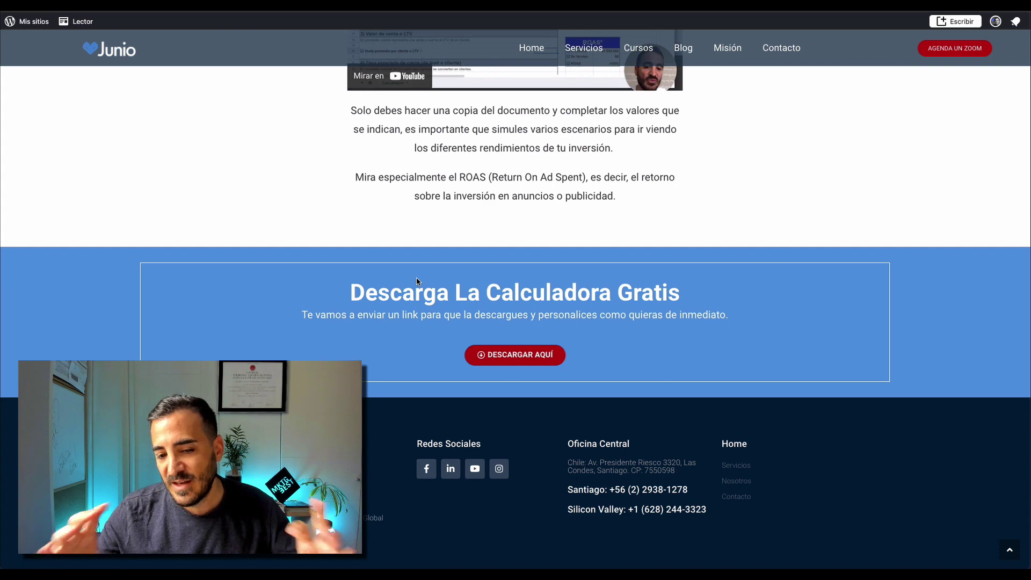
{"action": "left_click", "coordinate": [536, 362]}
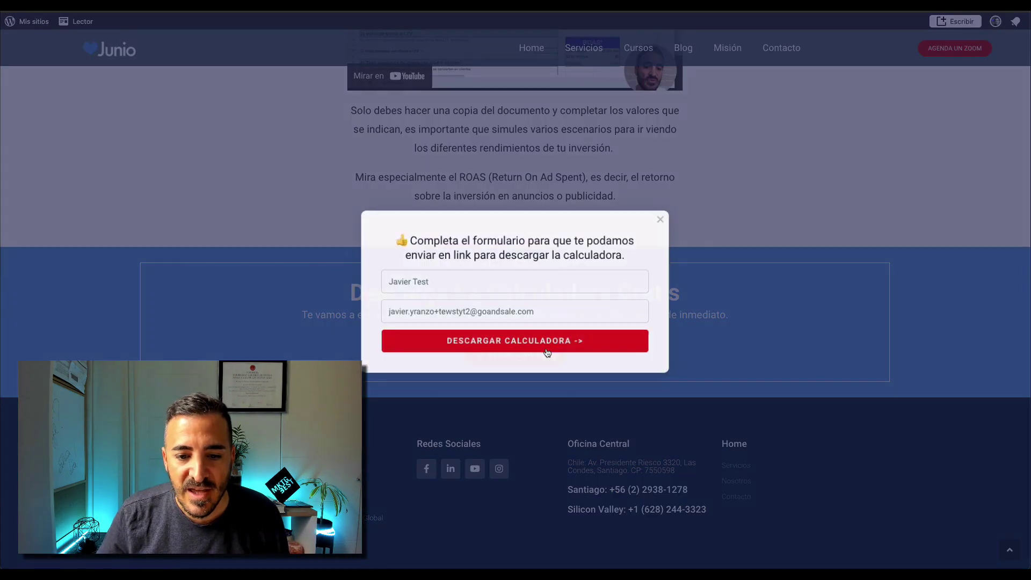
{"action": "left_click", "coordinate": [662, 218]}
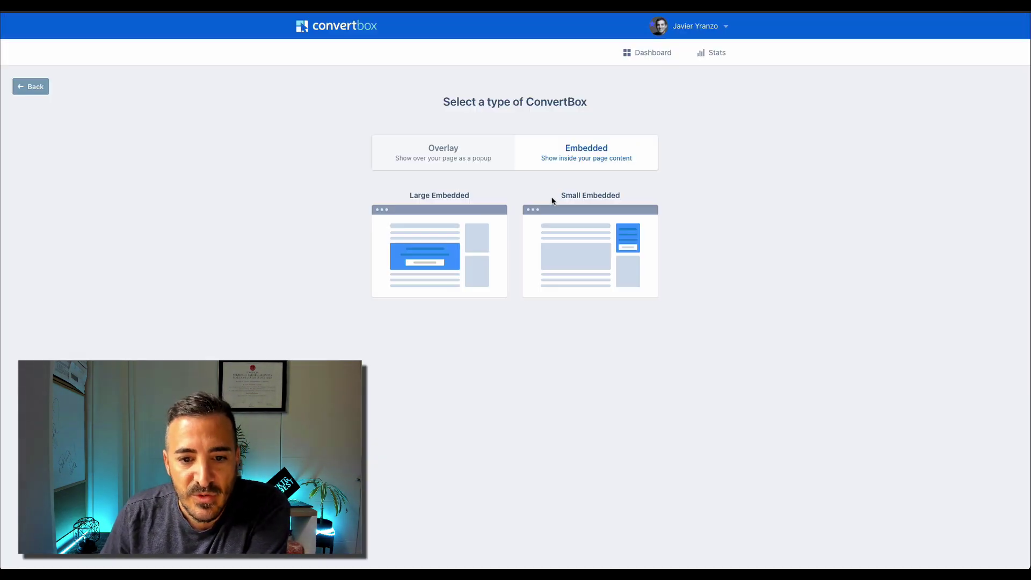
- Return to ConvertBox, review the overlay types and choose Callout Modal for the new box
{"action": "left_click", "coordinate": [455, 154]}
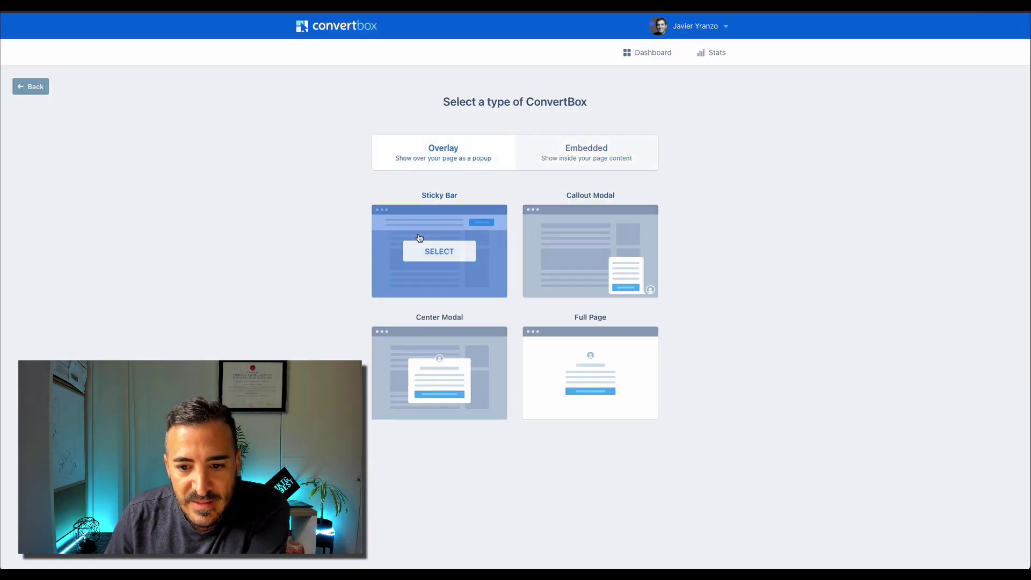
{"action": "mouse_move", "coordinate": [421, 236]}
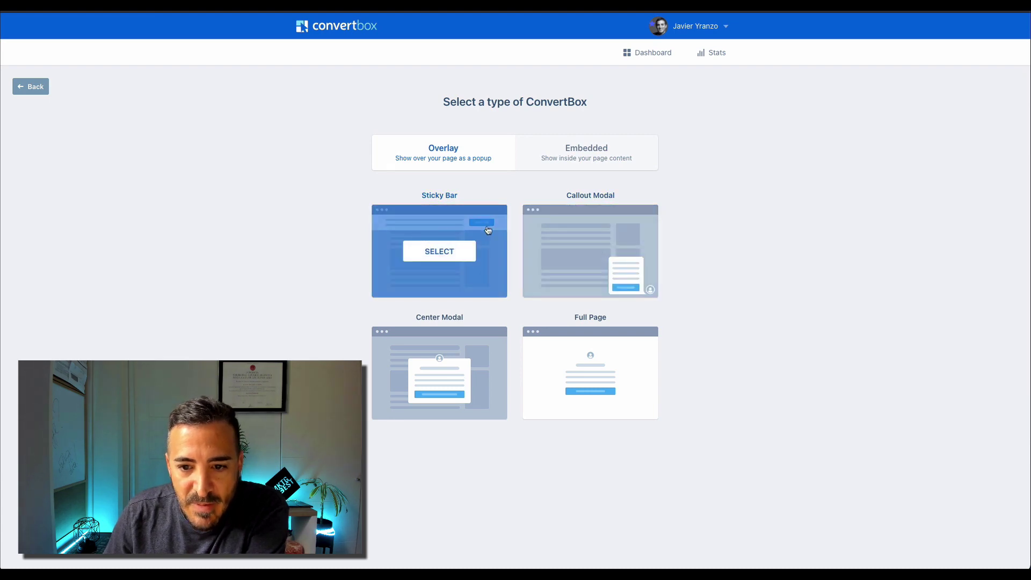
{"action": "mouse_move", "coordinate": [549, 236]}
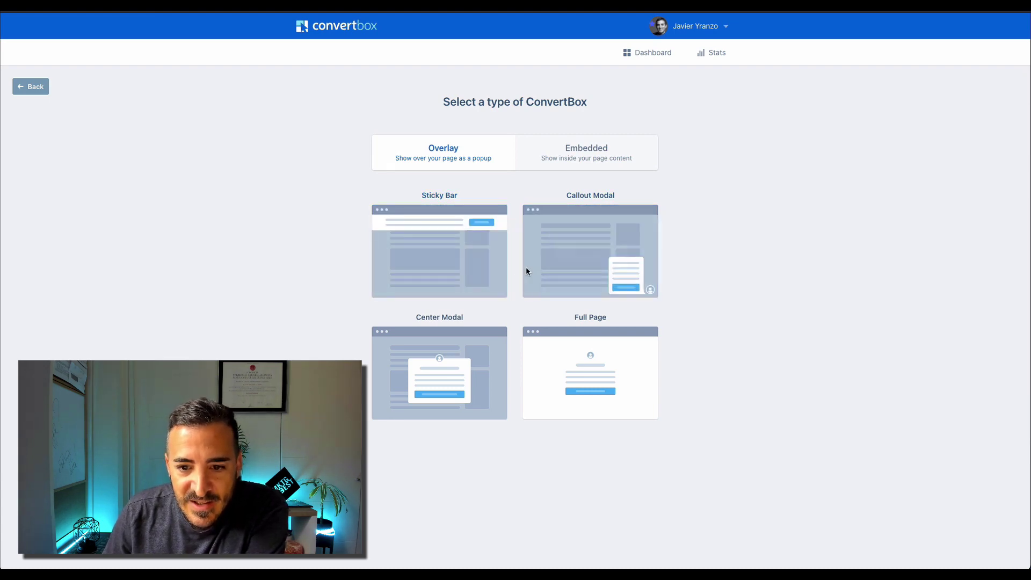
{"action": "mouse_move", "coordinate": [457, 349]}
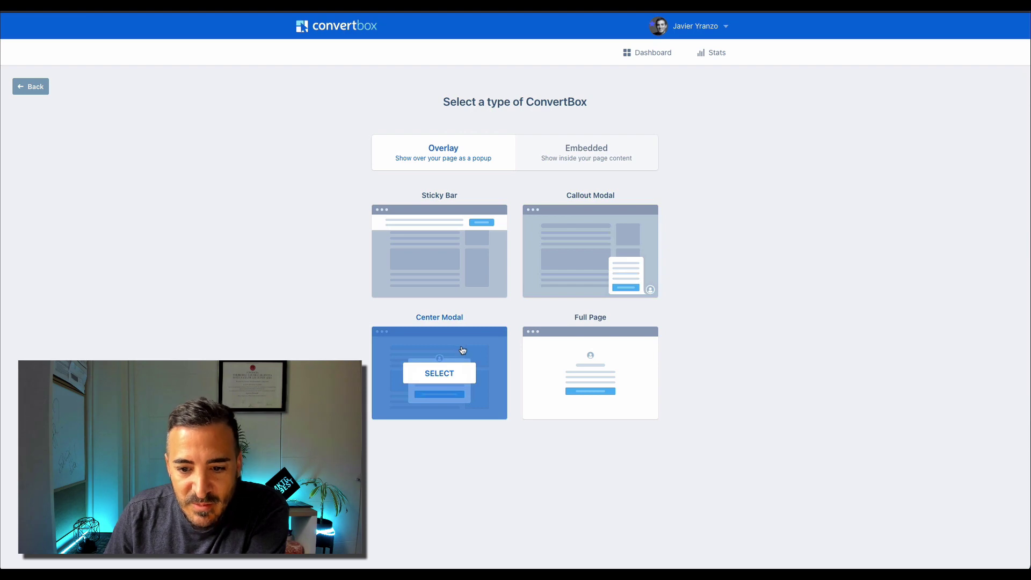
{"action": "left_click", "coordinate": [590, 250]}
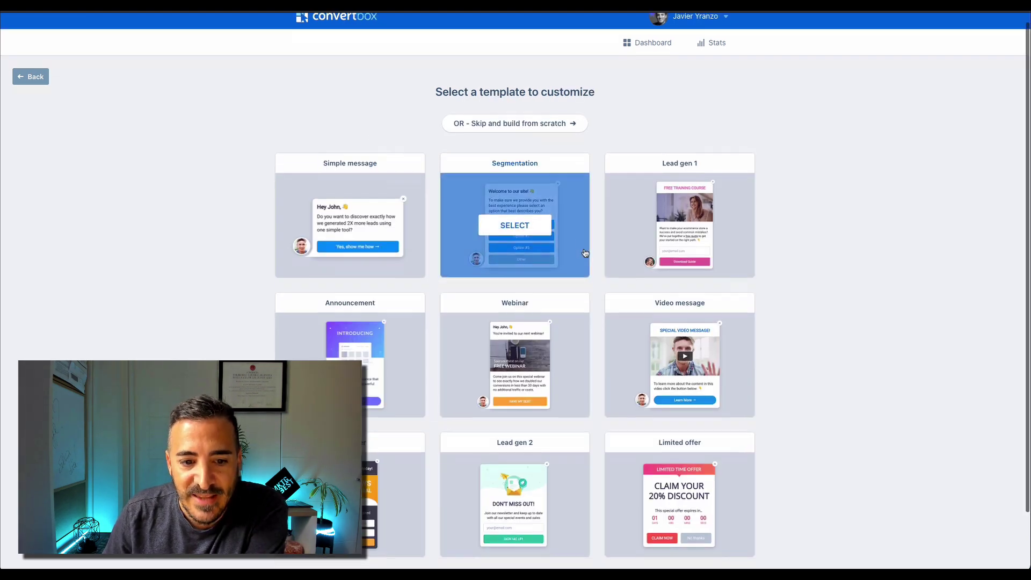
- Choose the Segmentation template for the new box and set its page position to the lower-right corner
{"action": "scroll", "coordinate": [587, 250], "scroll_direction": "down", "scroll_amount": 2}
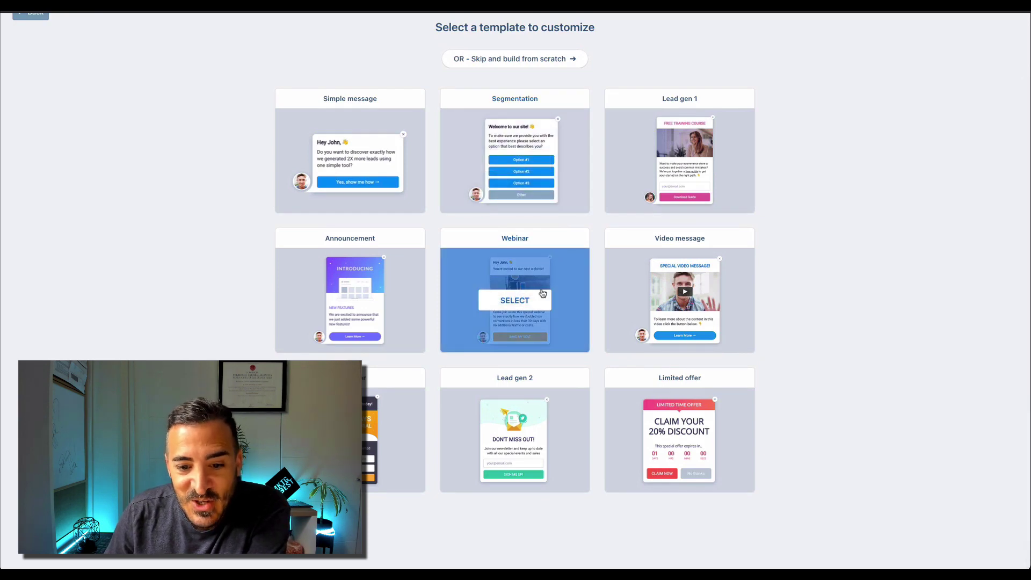
{"action": "mouse_move", "coordinate": [505, 163]}
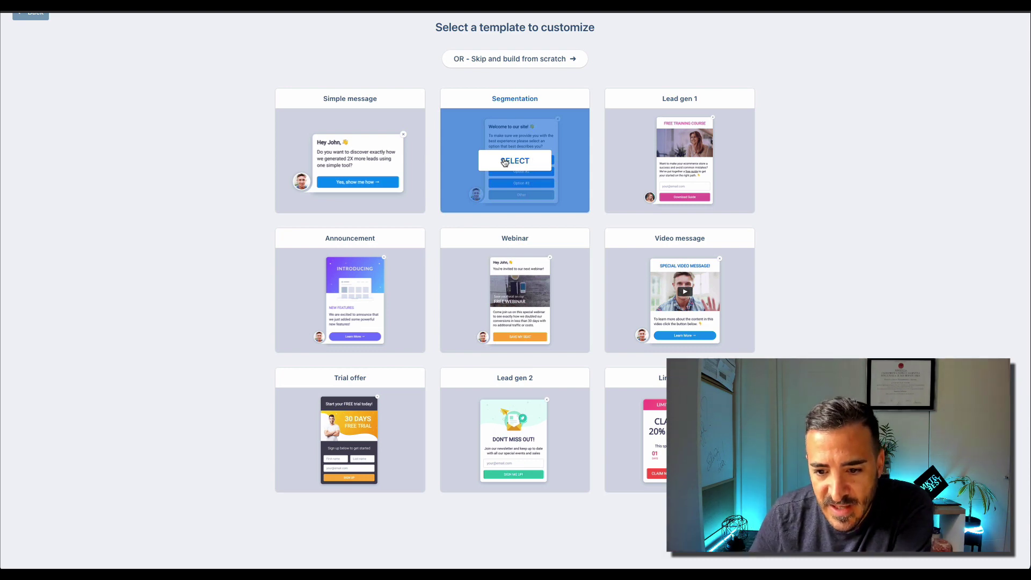
{"action": "mouse_move", "coordinate": [539, 253]}
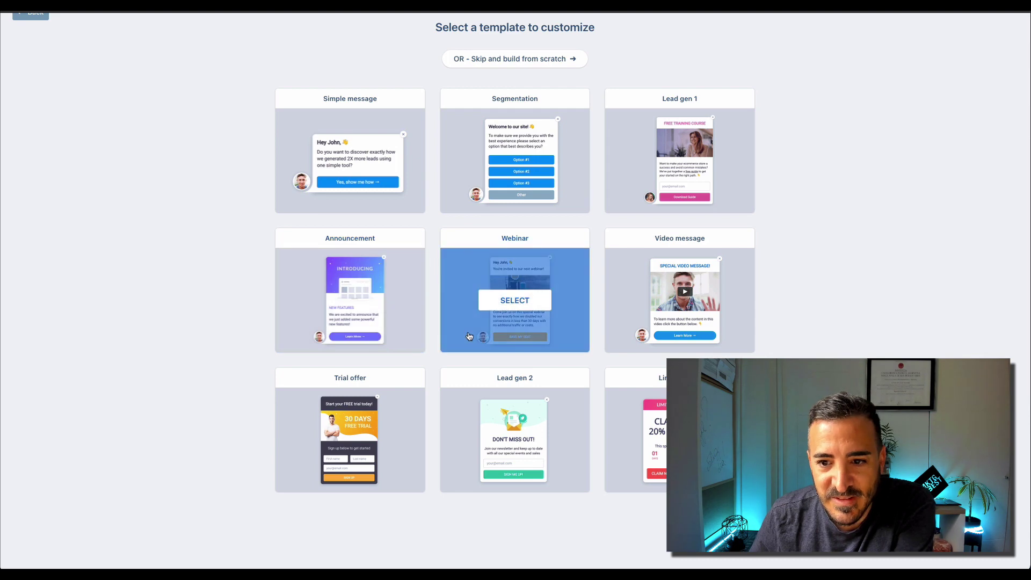
{"action": "left_click", "coordinate": [506, 171]}
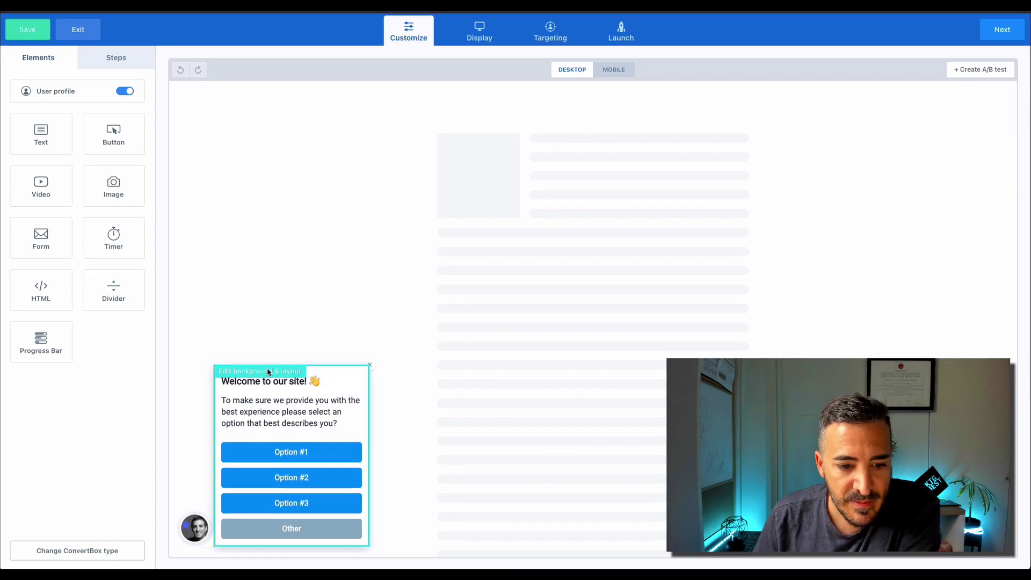
{"action": "left_click", "coordinate": [268, 371]}
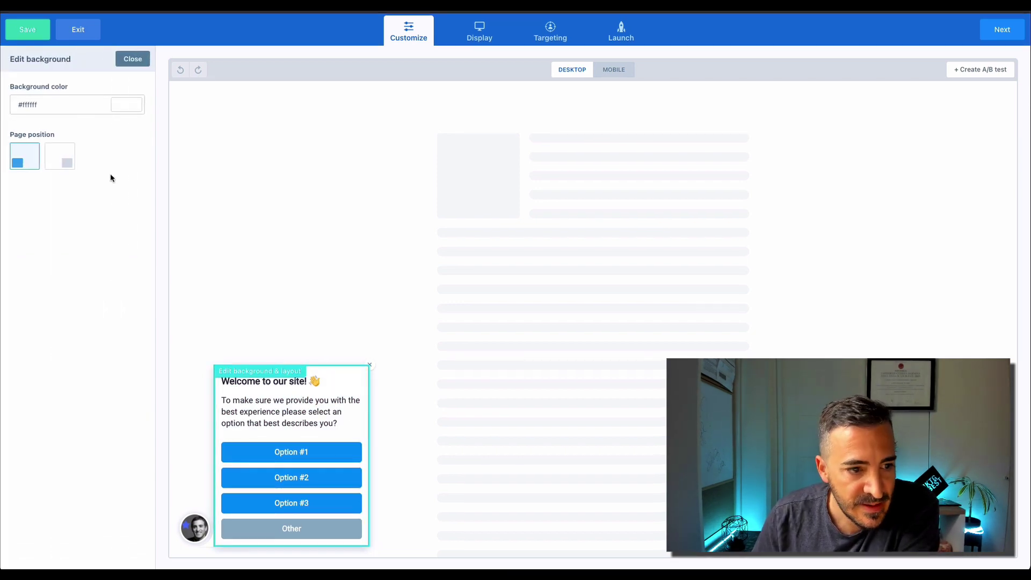
{"action": "left_click", "coordinate": [67, 157]}
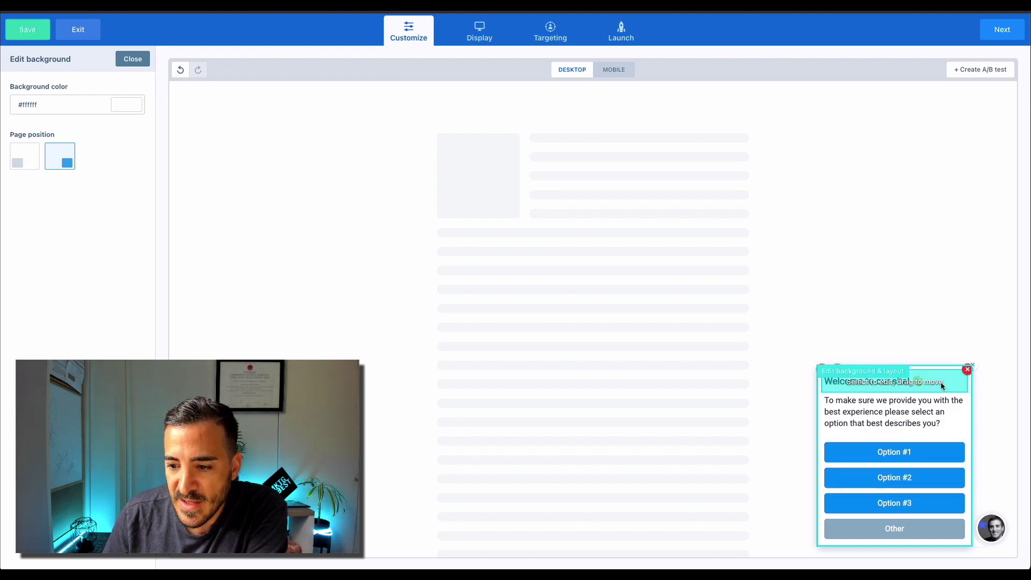
- Try the square and round shapes and a narrower width on the Option #1 button, restoring its rounded, full-width style
{"action": "left_click", "coordinate": [914, 453]}
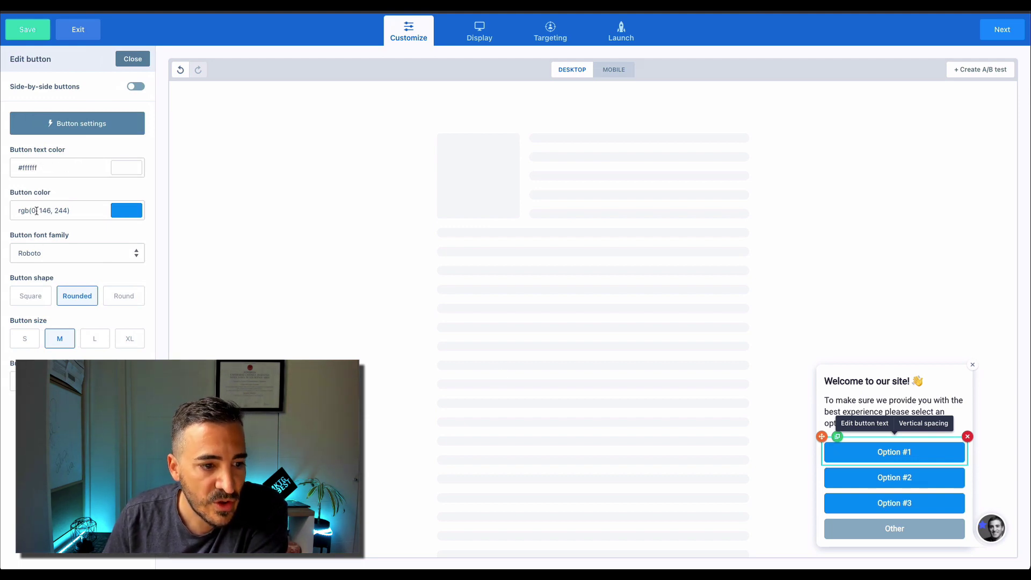
{"action": "left_click", "coordinate": [35, 300]}
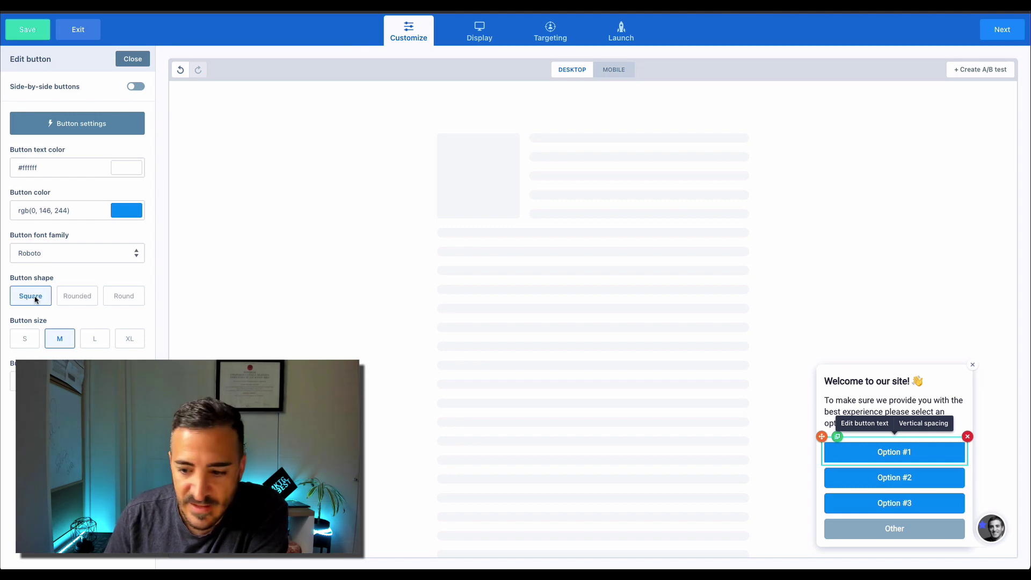
{"action": "left_click", "coordinate": [77, 300]}
{"action": "left_click", "coordinate": [119, 303]}
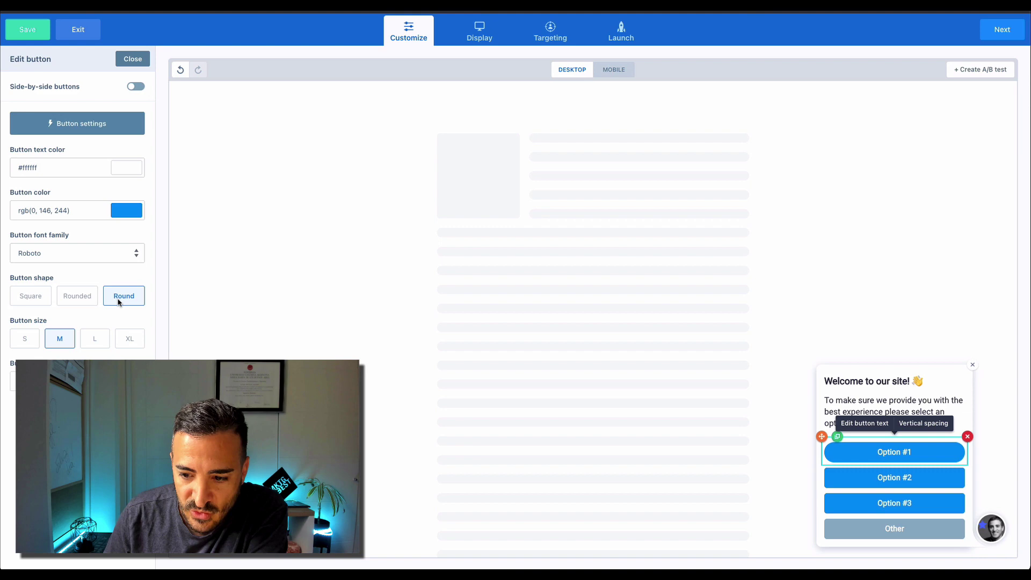
{"action": "left_click", "coordinate": [89, 302]}
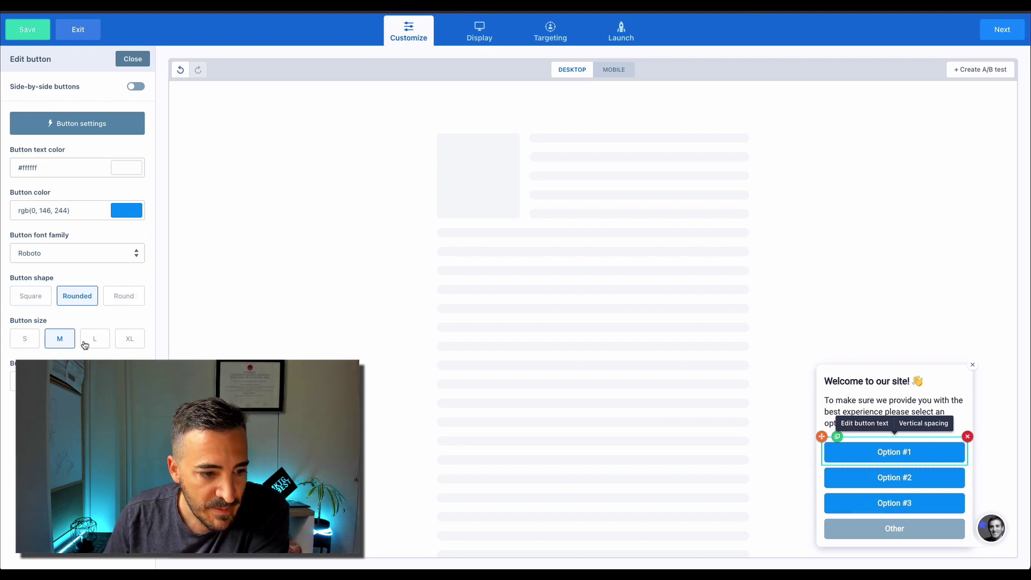
{"action": "left_click", "coordinate": [31, 381]}
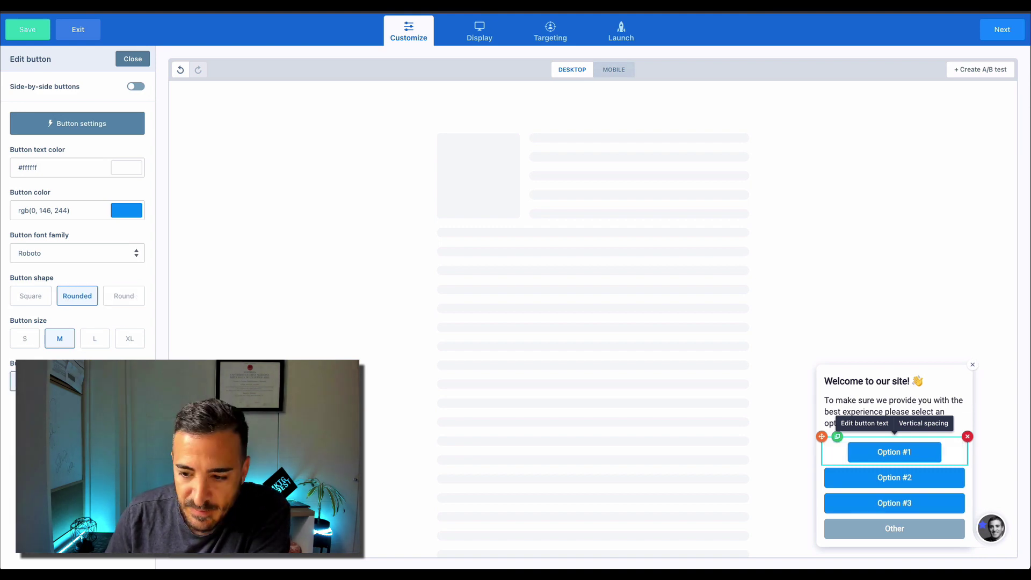
{"action": "left_click", "coordinate": [111, 381]}
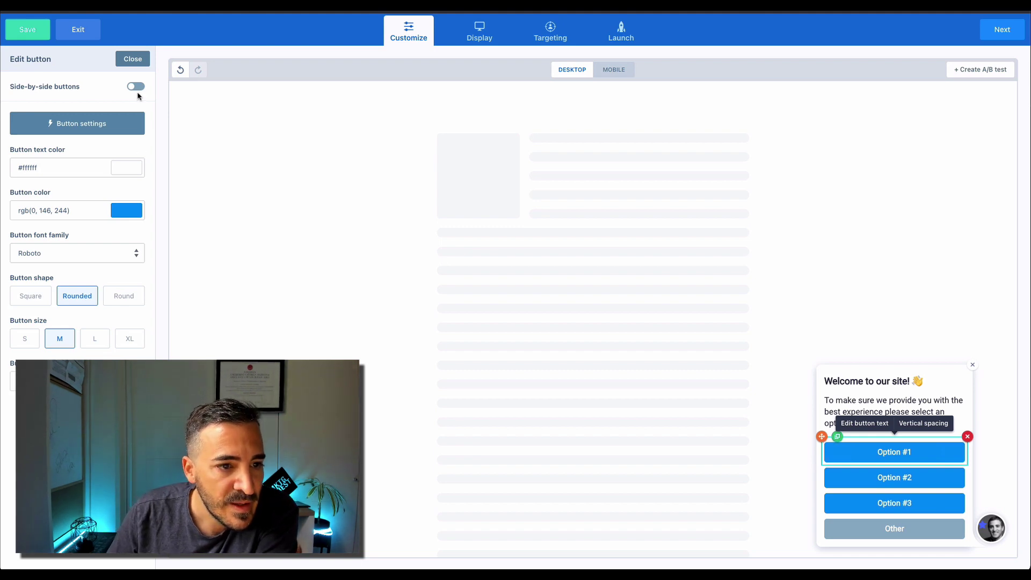
{"action": "left_click", "coordinate": [130, 57]}
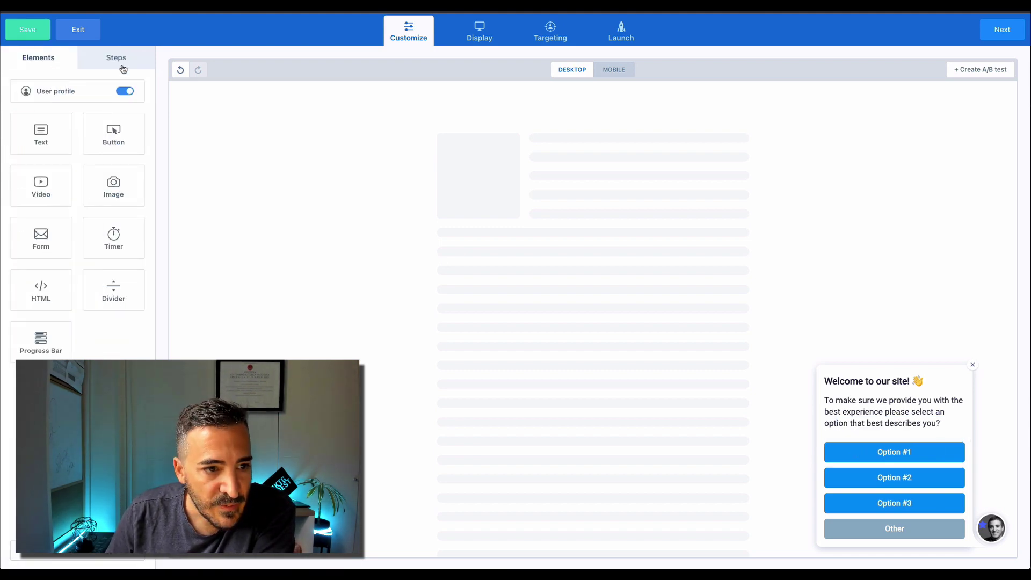
- Start creating multiple steps for the box and clone First Step
{"action": "left_click", "coordinate": [122, 65]}
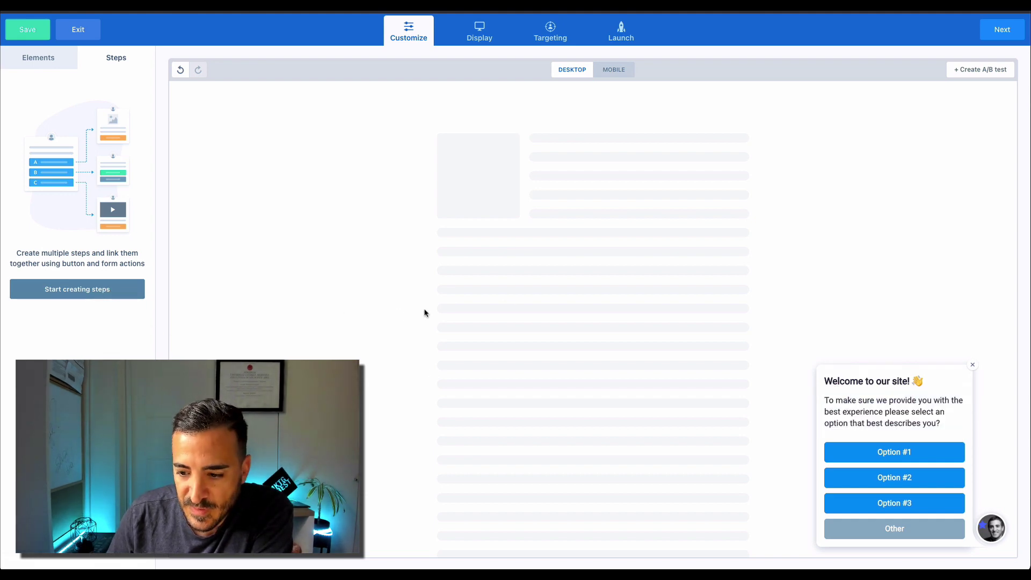
{"action": "left_click", "coordinate": [69, 294]}
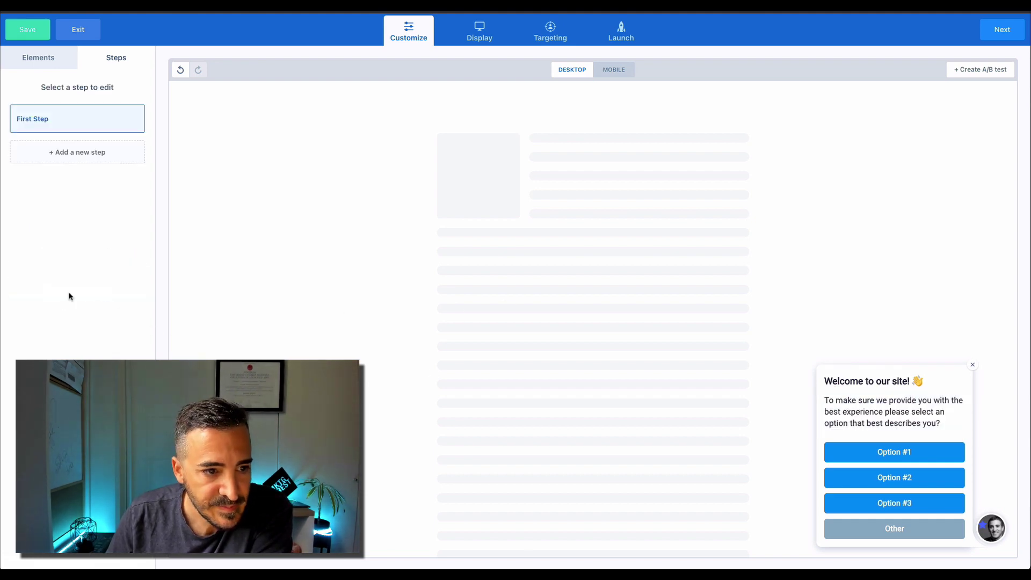
{"action": "mouse_move", "coordinate": [87, 130]}
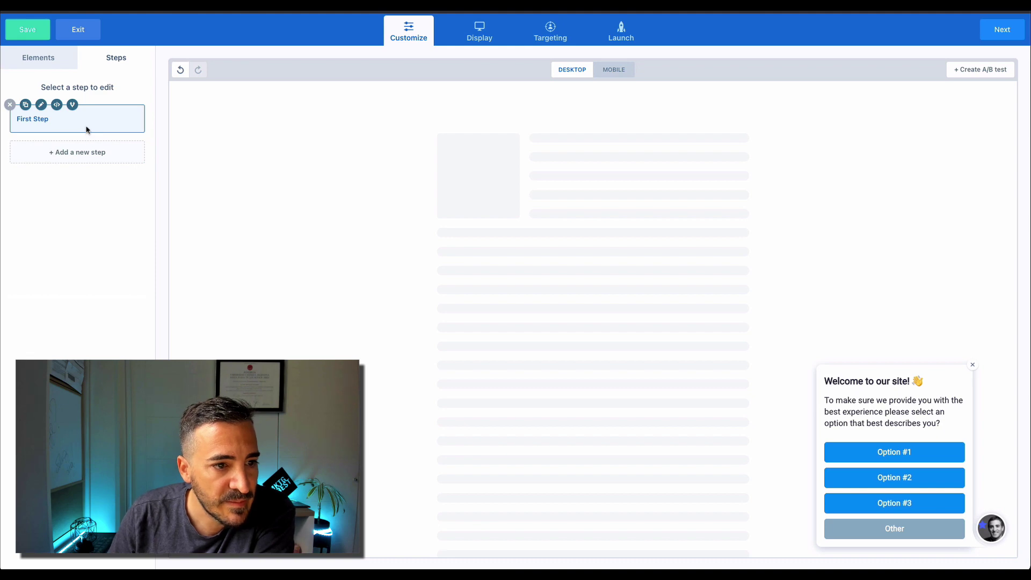
{"action": "left_click", "coordinate": [42, 66]}
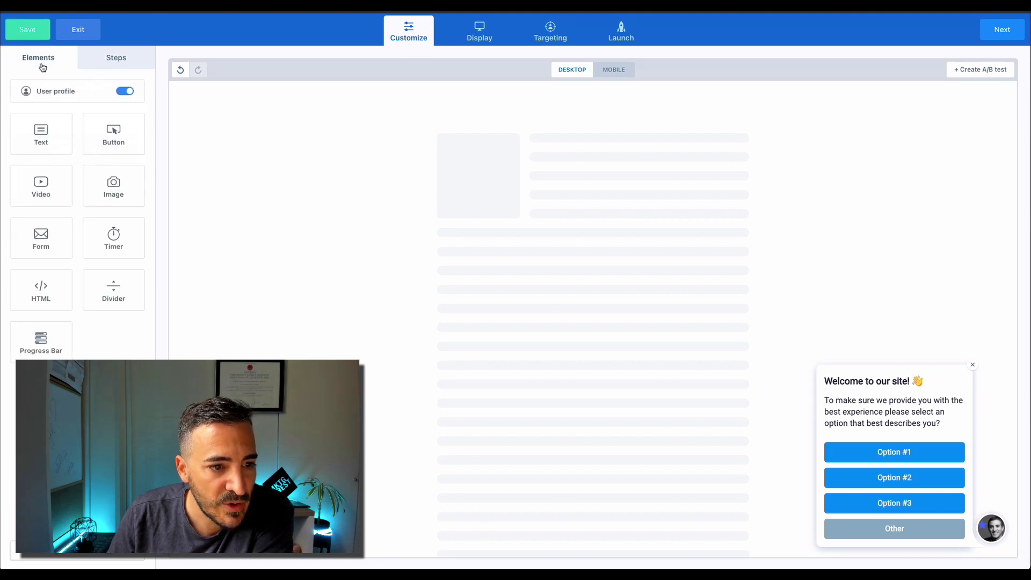
{"action": "left_click", "coordinate": [105, 66]}
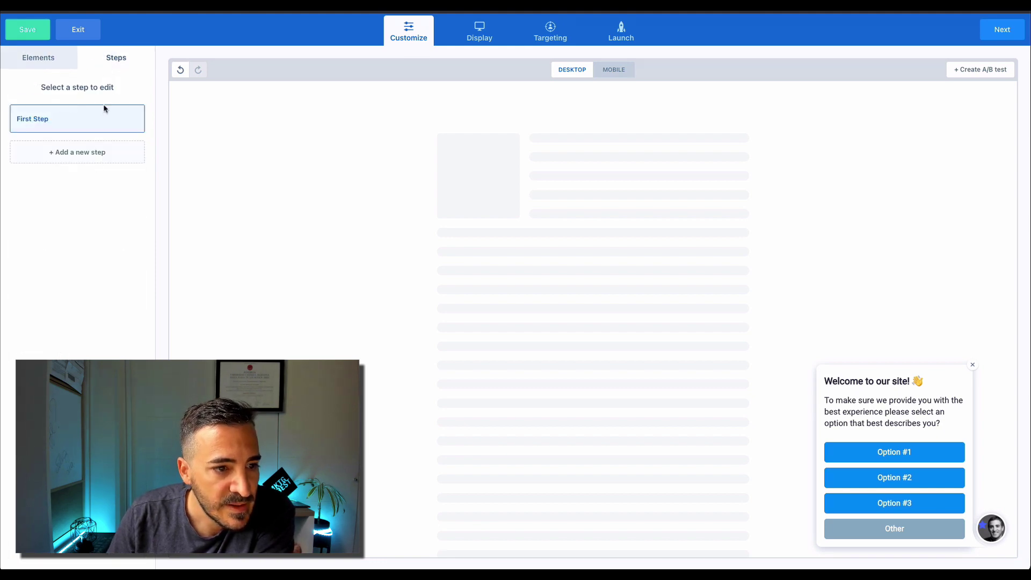
{"action": "left_click", "coordinate": [25, 104]}
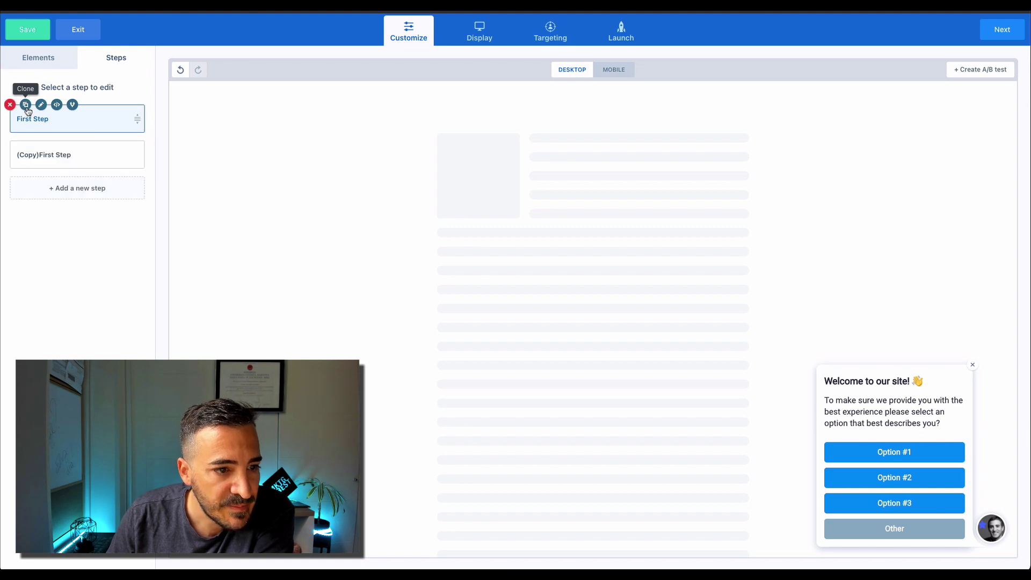
- Rename the cloned step as Paso 2
{"action": "left_click", "coordinate": [90, 158]}
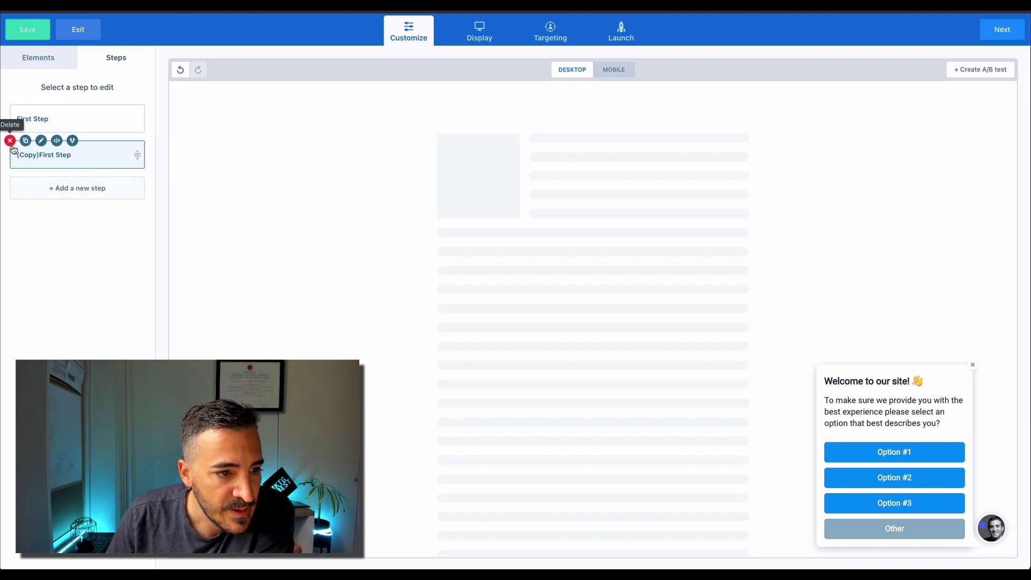
{"action": "left_click", "coordinate": [41, 142]}
{"action": "triple_click", "coordinate": [53, 154]}
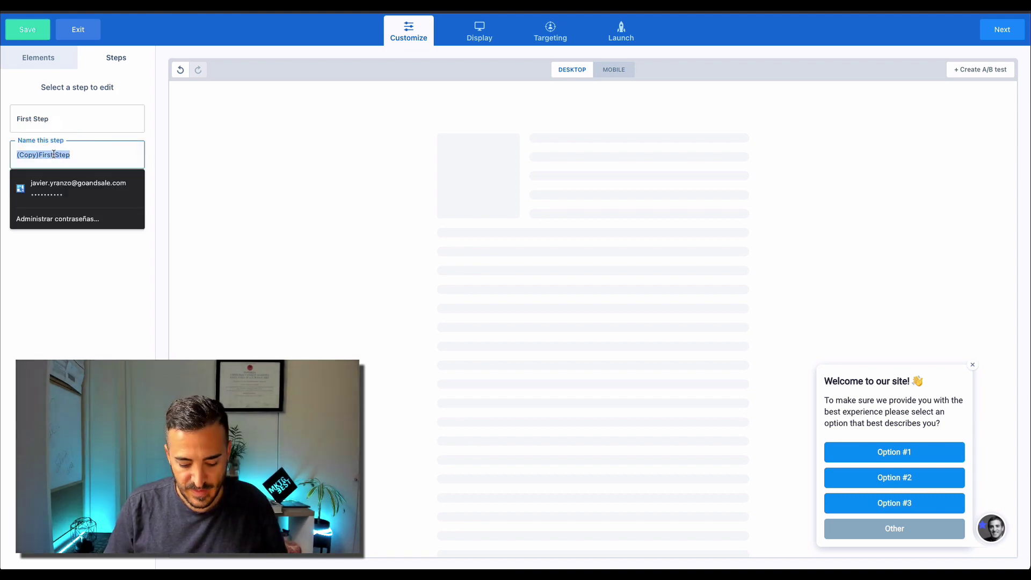
{"action": "type", "text": "Paso 2"}
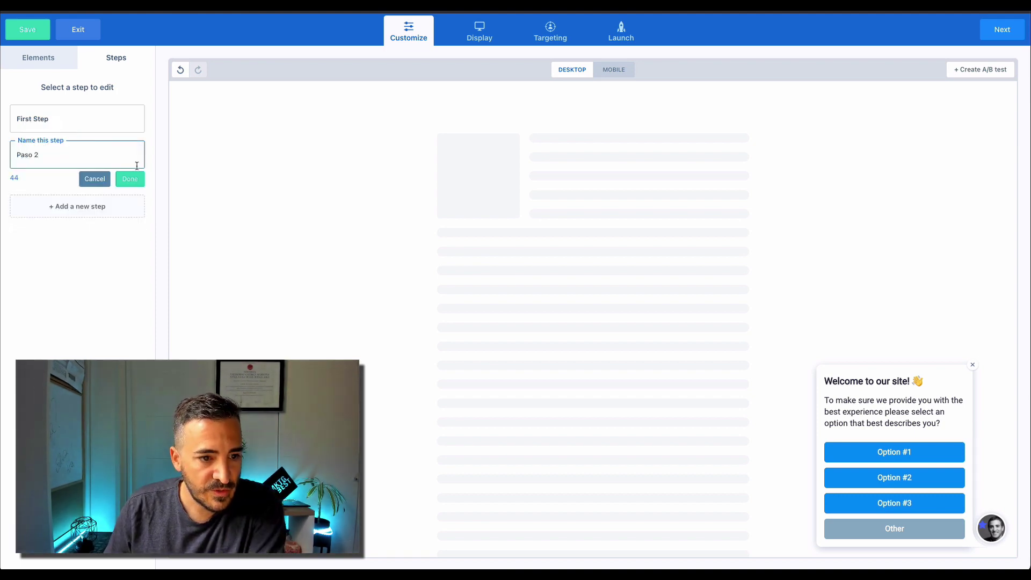
{"action": "left_click", "coordinate": [131, 180]}
- Add two new steps named Paso3 and Form
{"action": "left_click", "coordinate": [70, 191]}
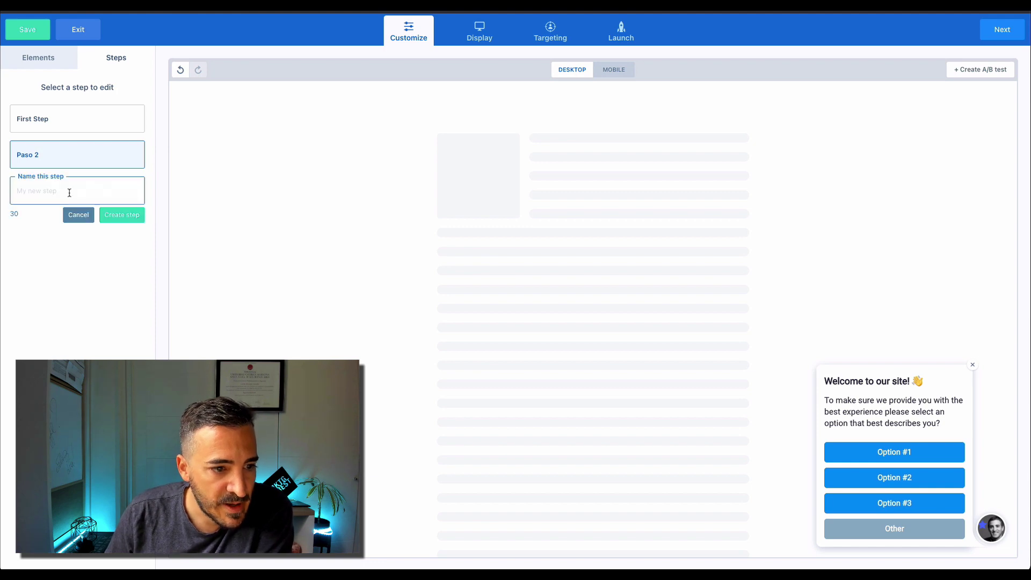
{"action": "left_click", "coordinate": [69, 192]}
{"action": "type", "text": "Paso3"}
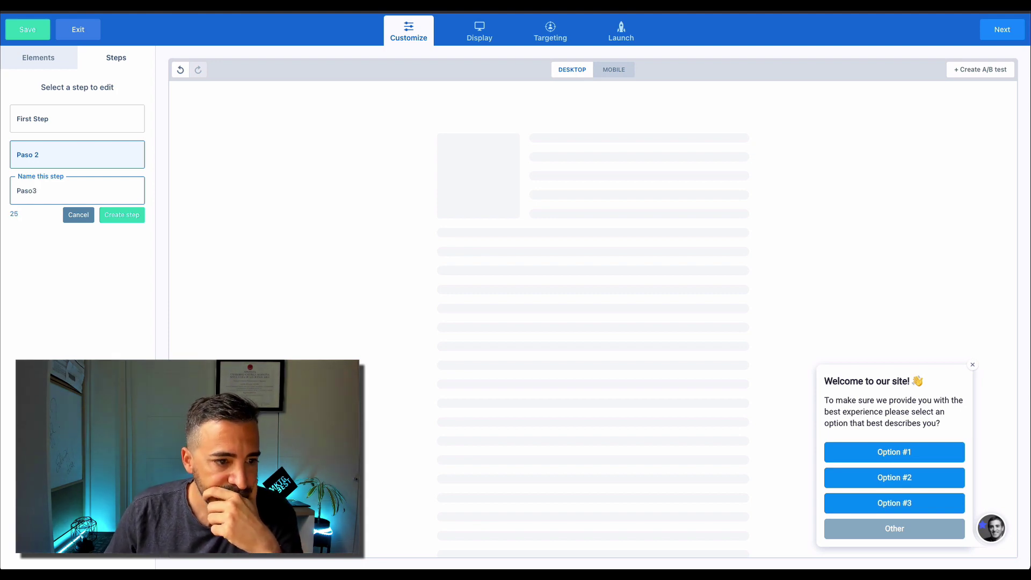
{"action": "left_click", "coordinate": [120, 223]}
{"action": "left_click", "coordinate": [99, 225]}
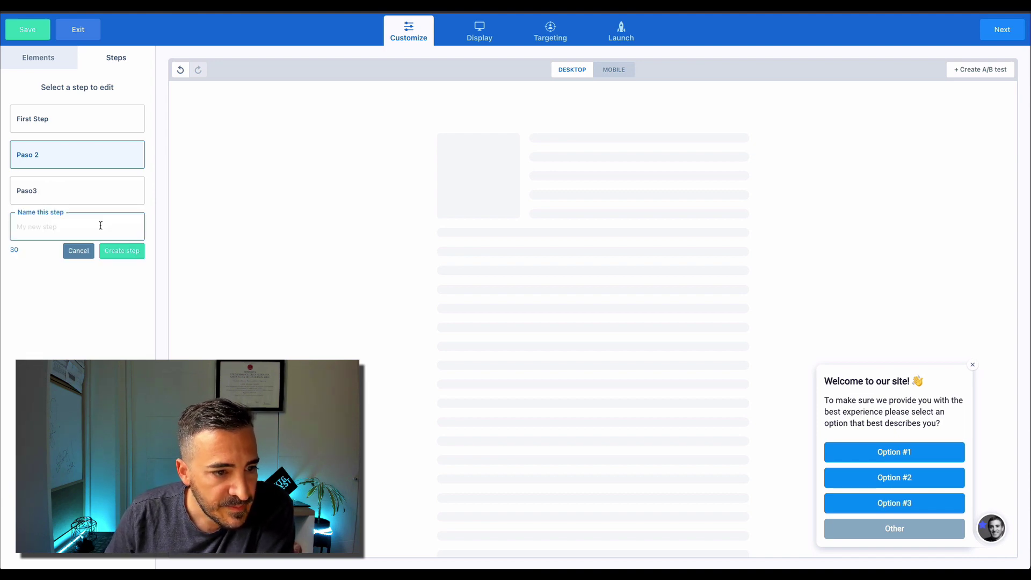
{"action": "type", "text": "Form"}
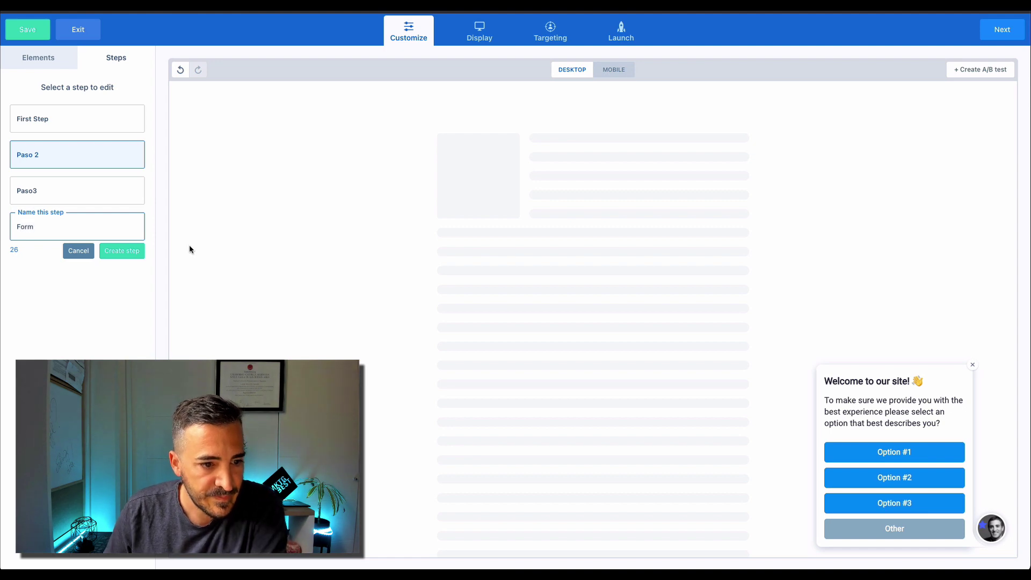
{"action": "left_click", "coordinate": [123, 251]}
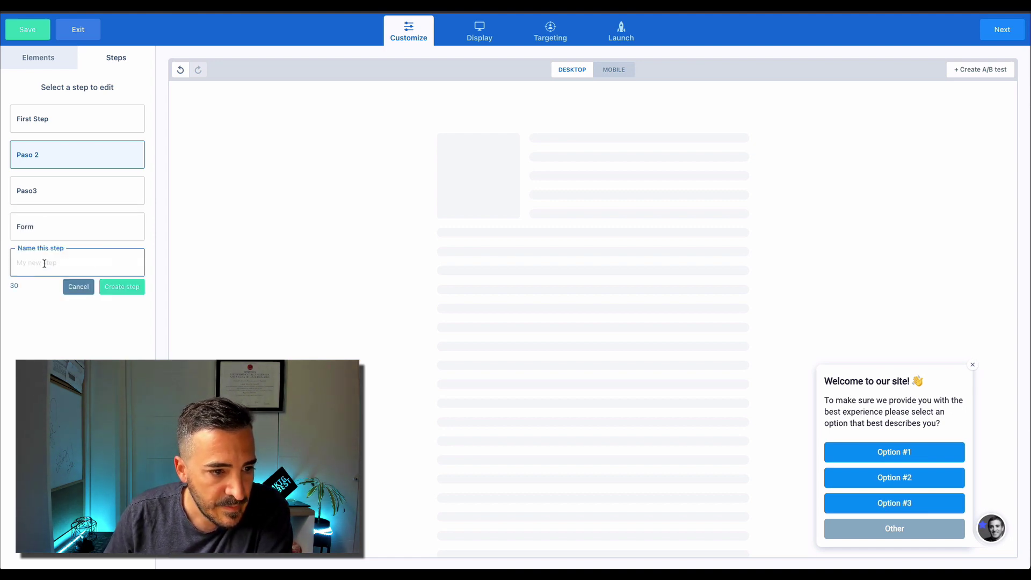
{"action": "left_click", "coordinate": [72, 211]}
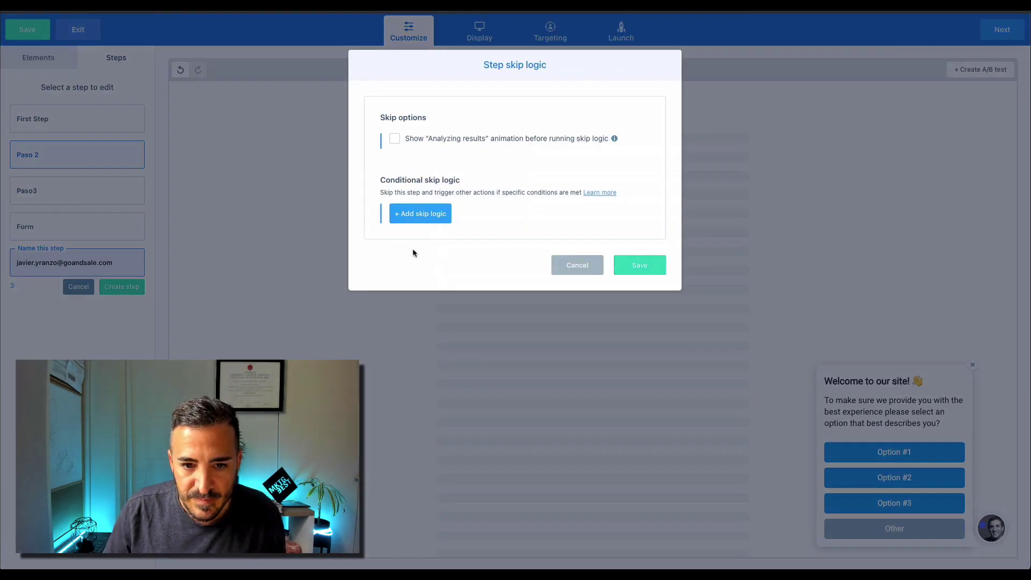
{"action": "left_click", "coordinate": [562, 265]}
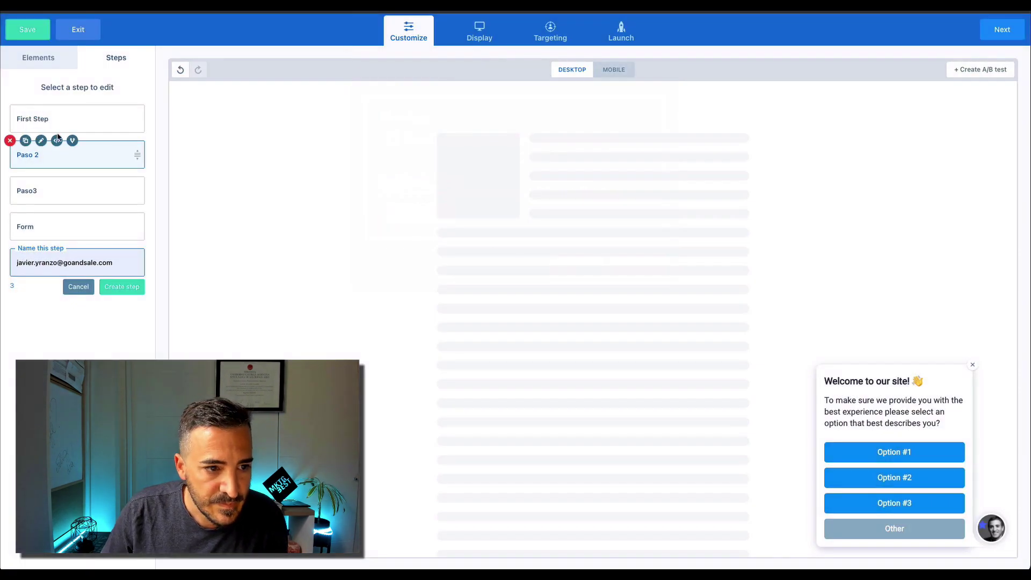
{"action": "left_click", "coordinate": [78, 286]}
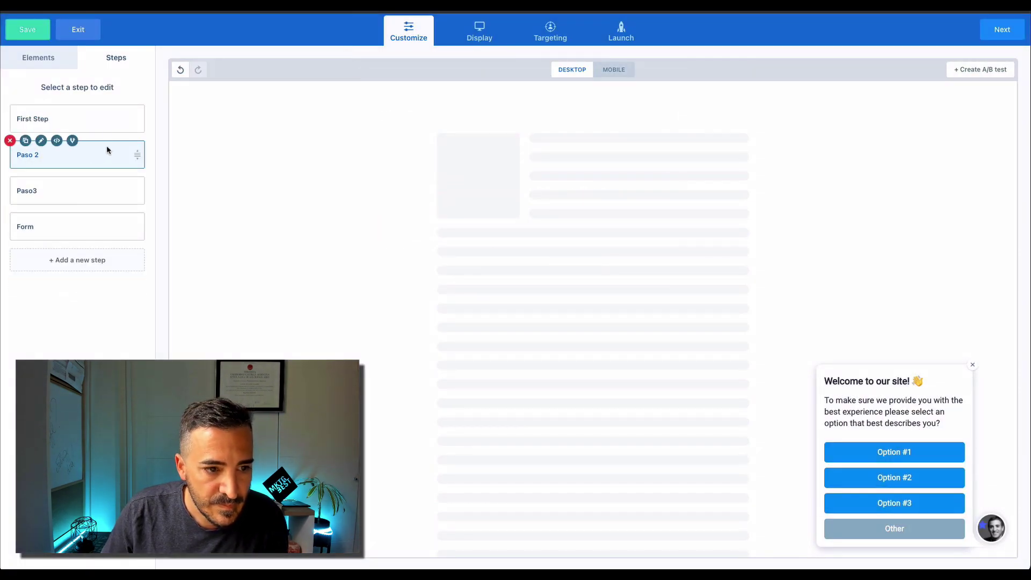
- Add a new step named Gracias after the Form step
{"action": "left_click", "coordinate": [98, 190]}
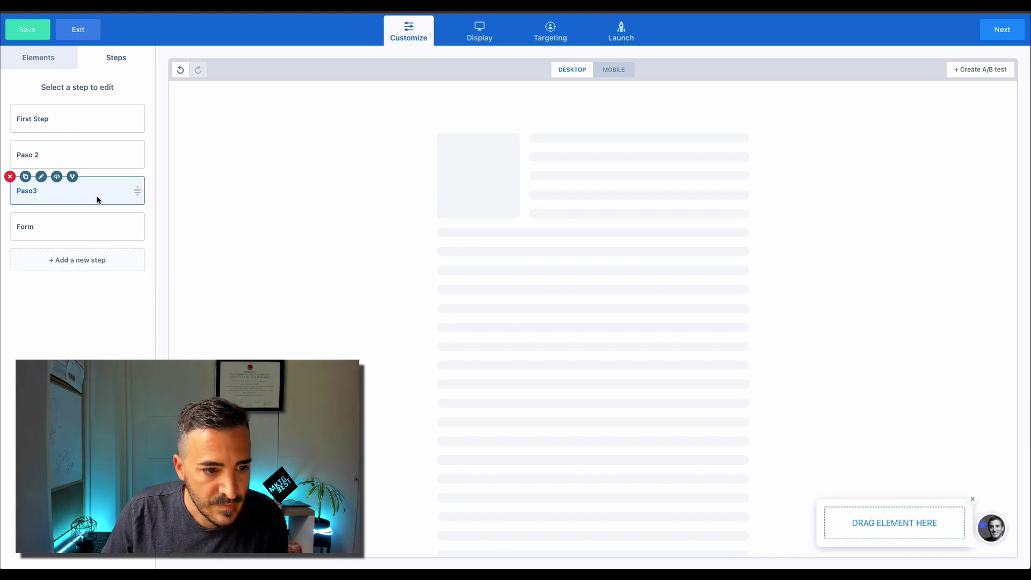
{"action": "left_click", "coordinate": [88, 232]}
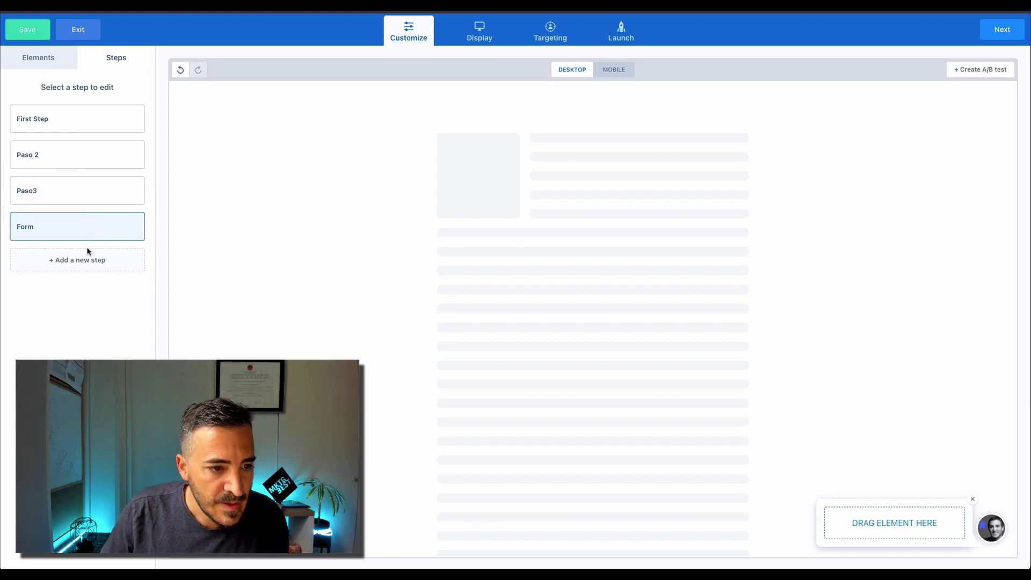
{"action": "left_click", "coordinate": [78, 260]}
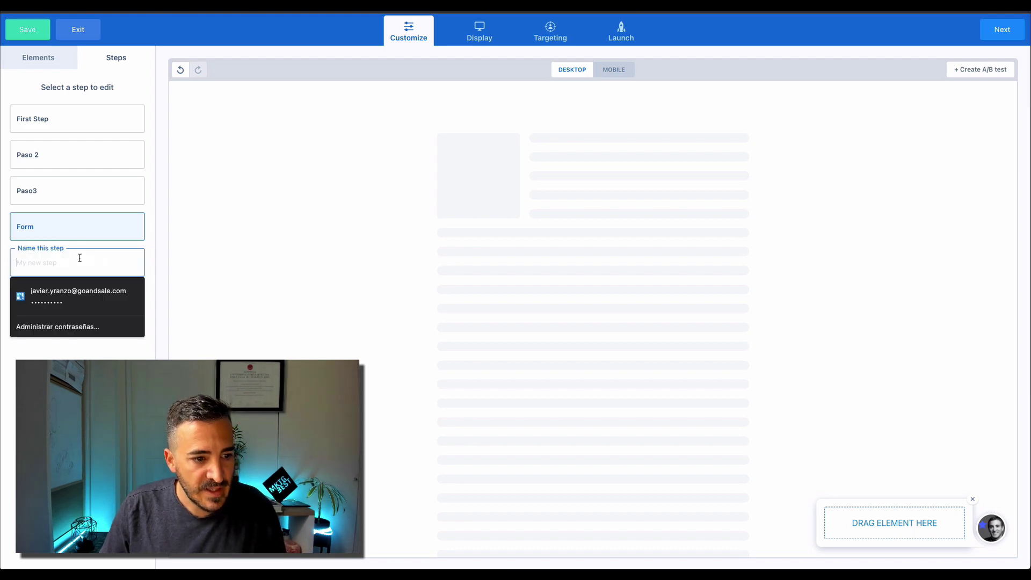
{"action": "type", "text": "Graxia"}
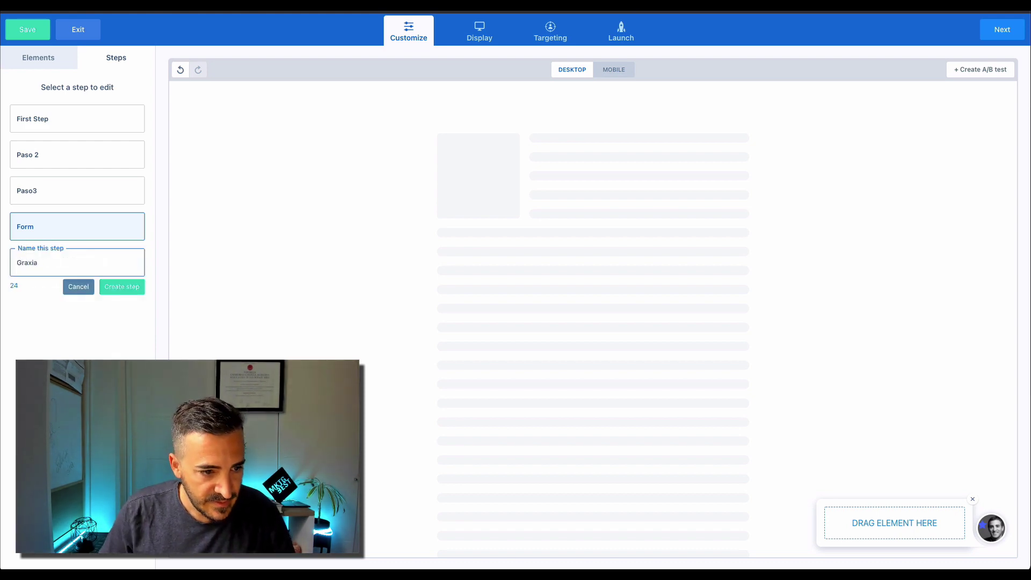
{"action": "key", "text": "BackSpace"}
{"action": "key", "text": "BackSpace"}
{"action": "key", "text": "BackSpace"}
{"action": "type", "text": "cias"}
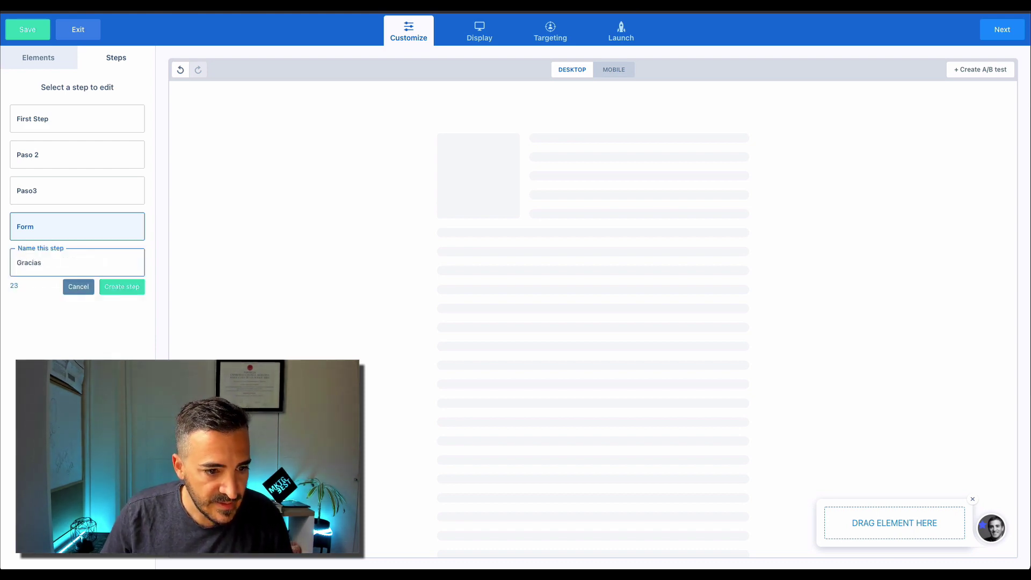
{"action": "left_click", "coordinate": [116, 289]}
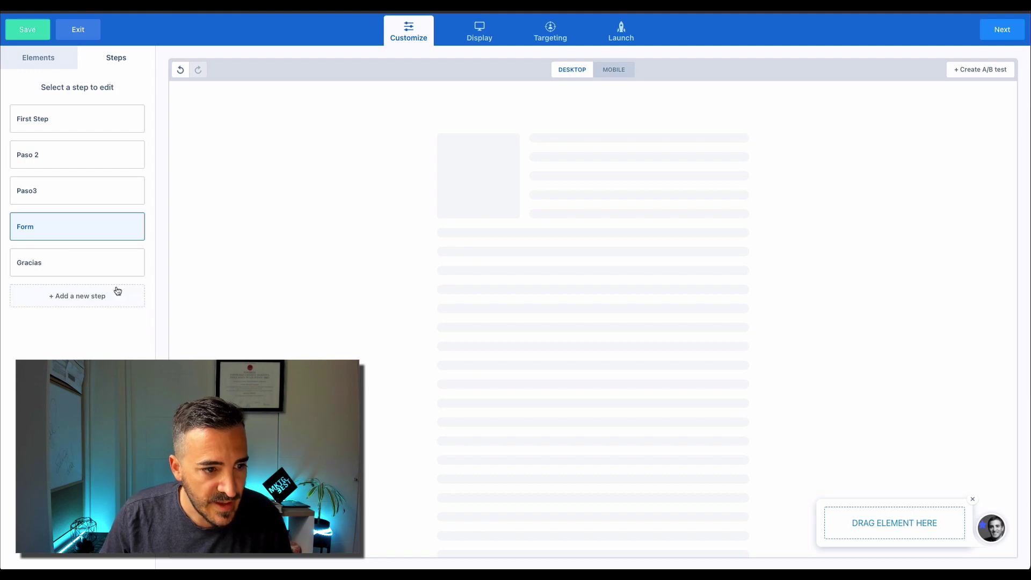
- Add a video element to Paso 2, between the welcome heading and the introductory text
{"action": "left_click", "coordinate": [89, 130]}
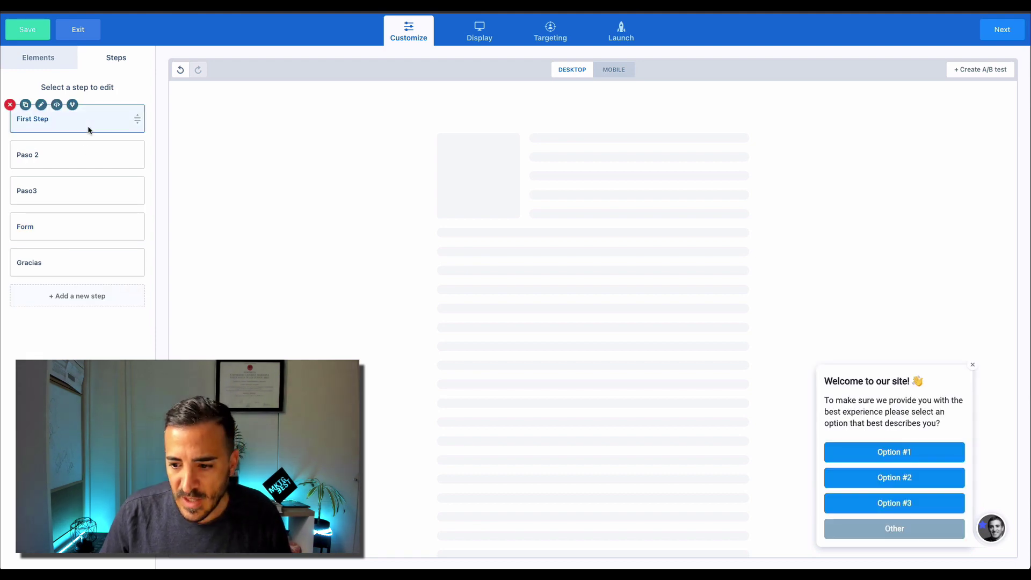
{"action": "left_click", "coordinate": [79, 155]}
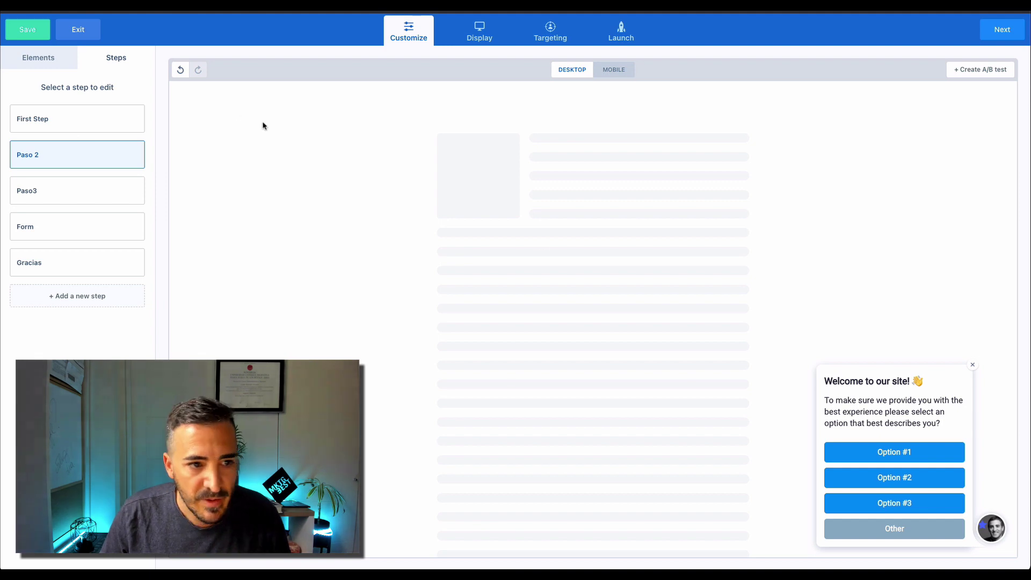
{"action": "left_click", "coordinate": [22, 67]}
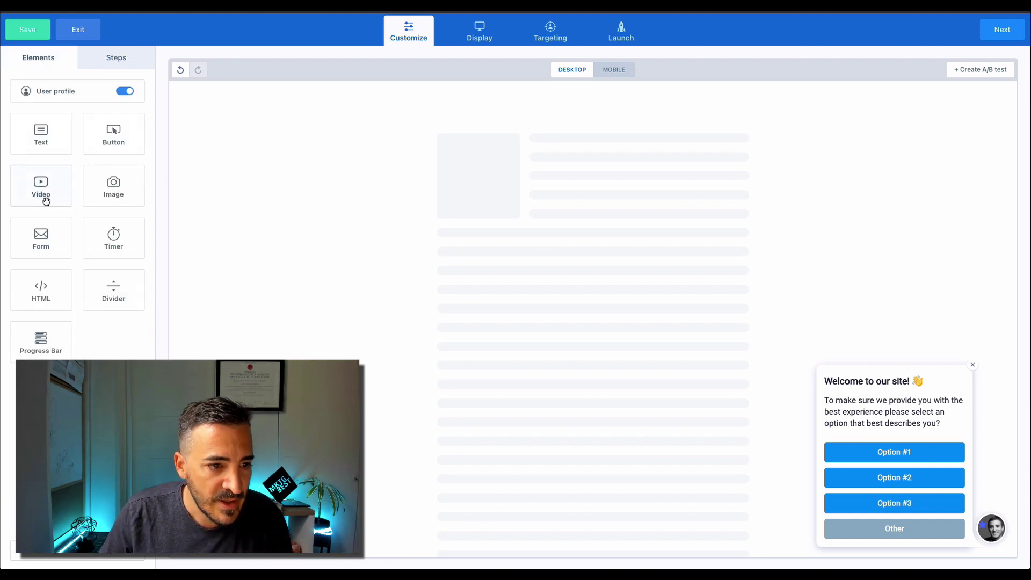
{"action": "left_click_drag", "start_coordinate": [42, 199], "coordinate": [912, 365]}
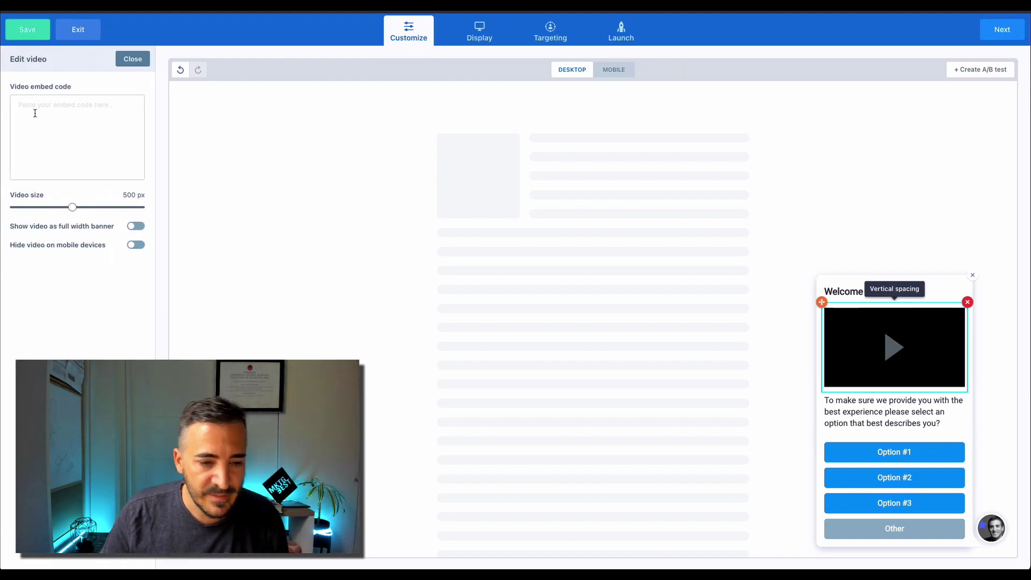
{"action": "left_click", "coordinate": [132, 60]}
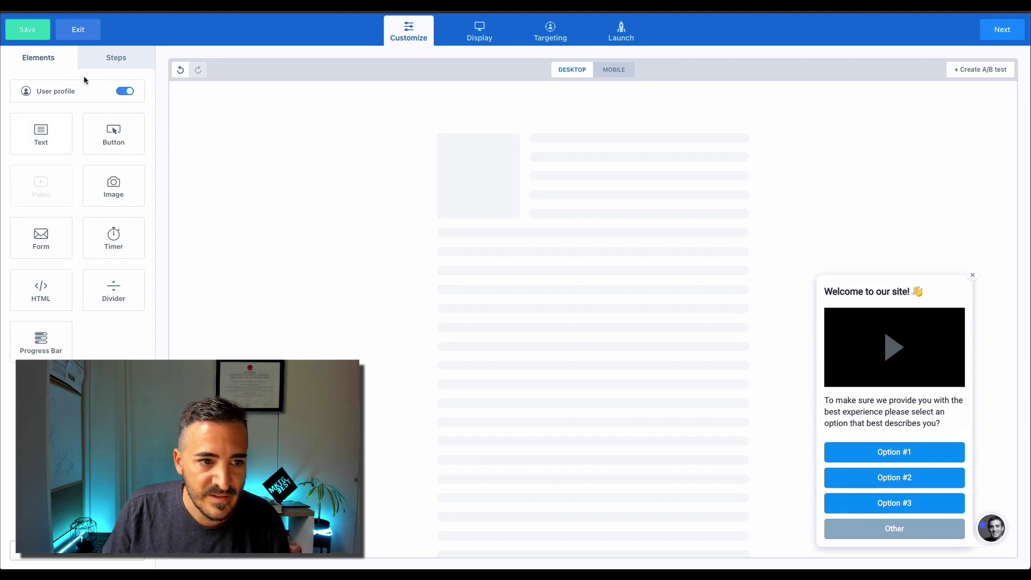
- Delete the Paso3 step from the box
{"action": "left_click", "coordinate": [113, 69]}
{"action": "left_click", "coordinate": [72, 192]}
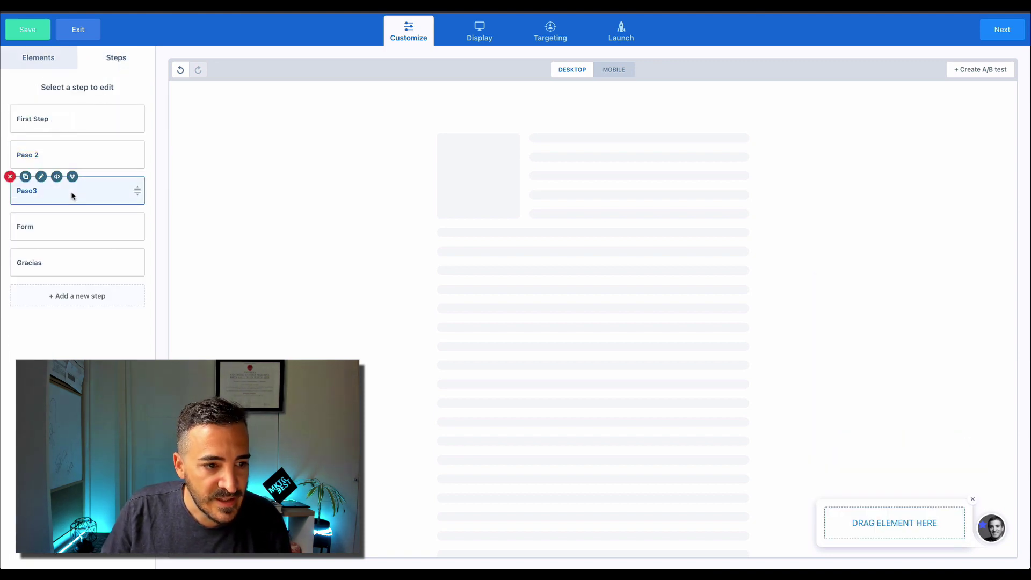
{"action": "left_click", "coordinate": [9, 176]}
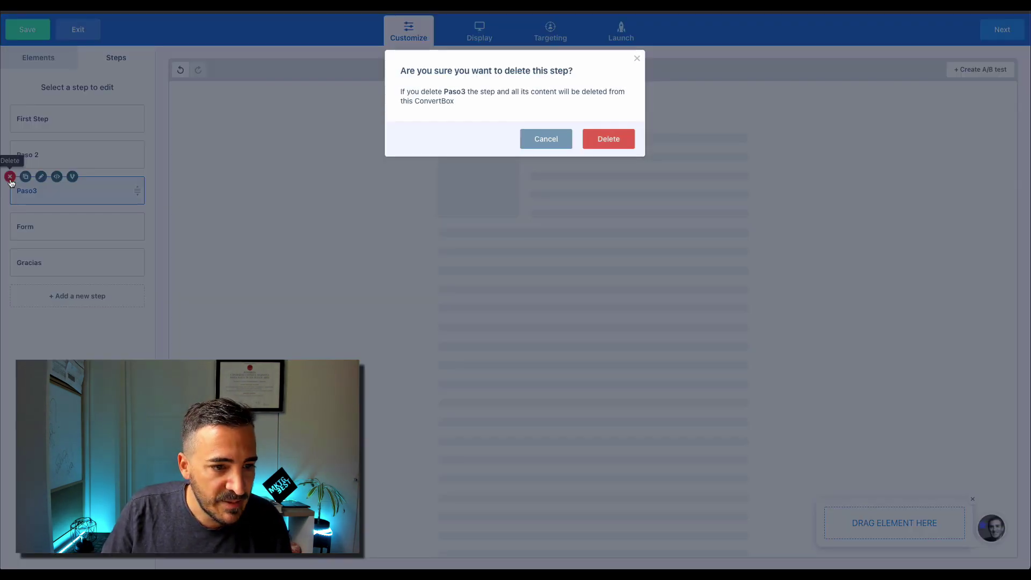
{"action": "left_click", "coordinate": [612, 137]}
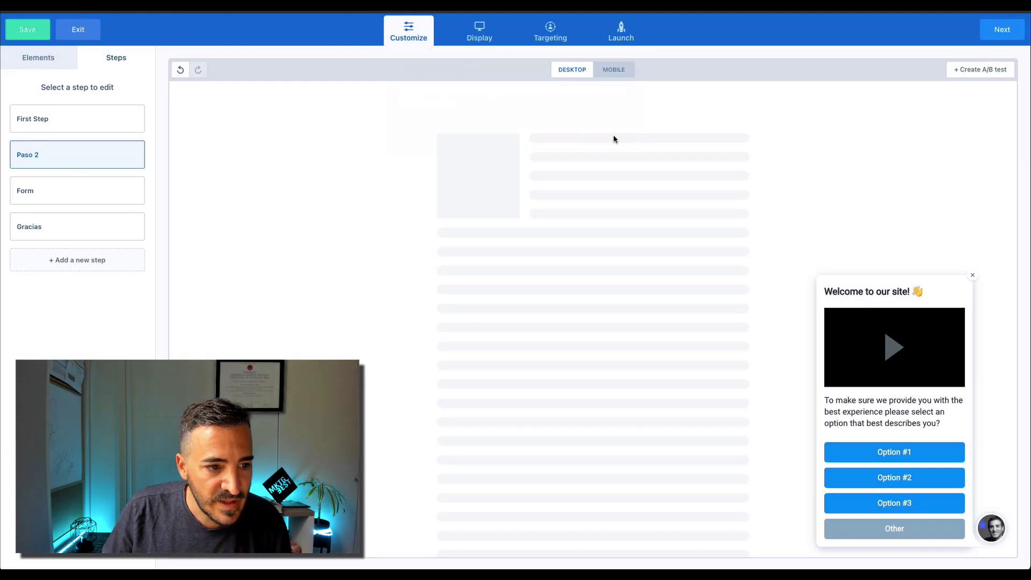
- Fill the Form step with a name and email form topped by a text element and a progress bar
{"action": "left_click", "coordinate": [73, 189]}
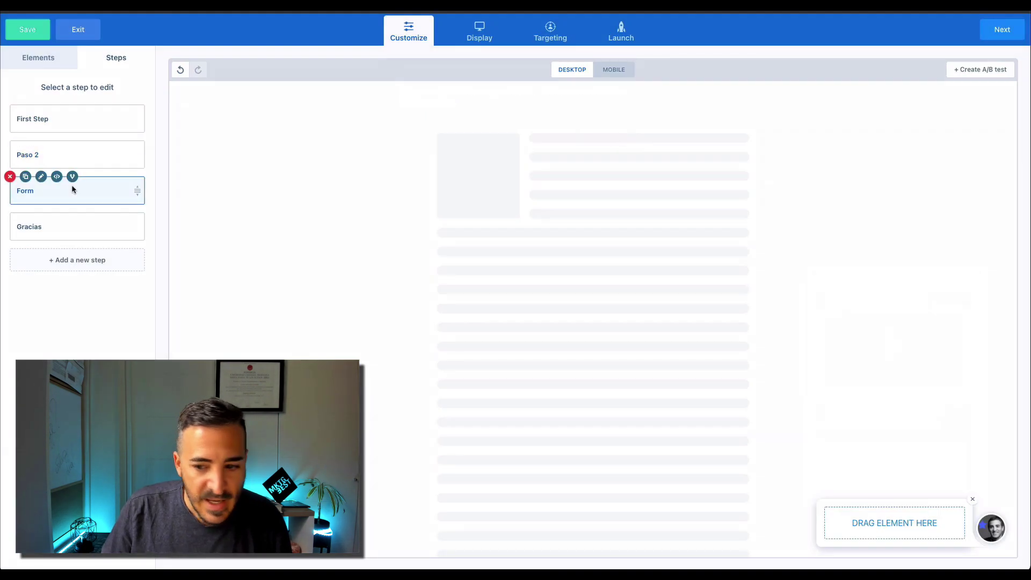
{"action": "left_click", "coordinate": [40, 56]}
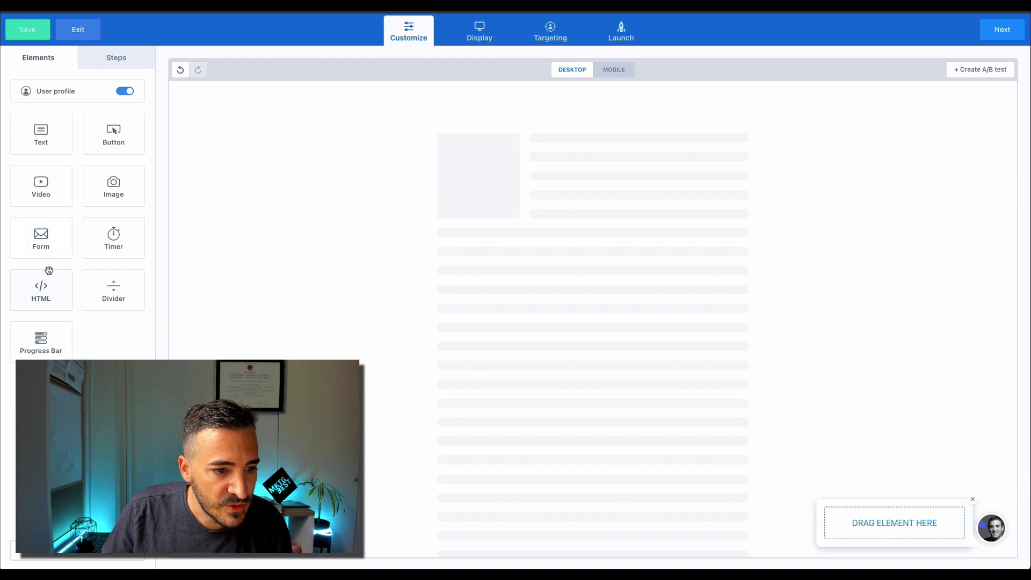
{"action": "left_click_drag", "start_coordinate": [48, 240], "coordinate": [902, 529]}
{"action": "left_click", "coordinate": [911, 497]}
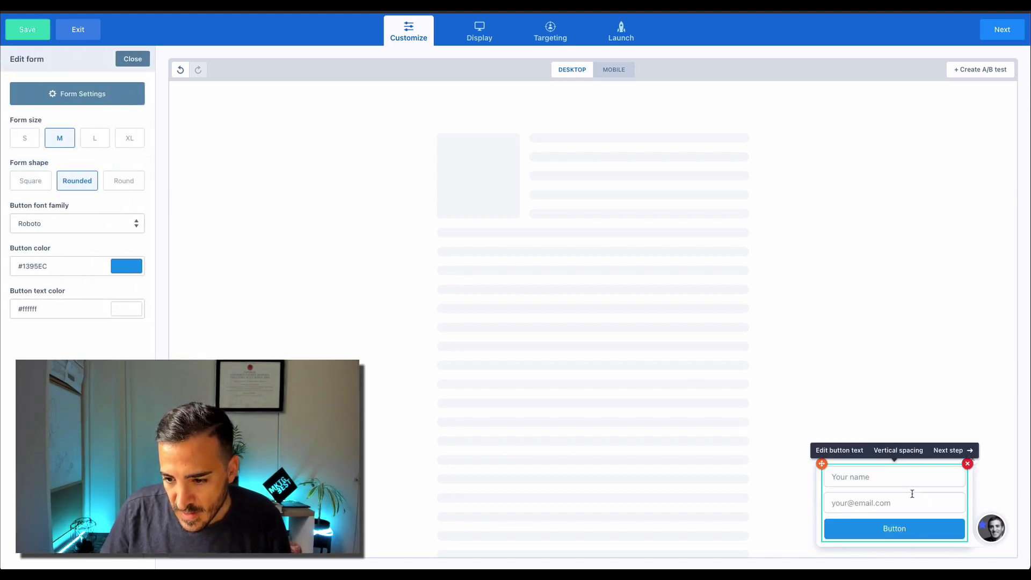
{"action": "left_click", "coordinate": [129, 60]}
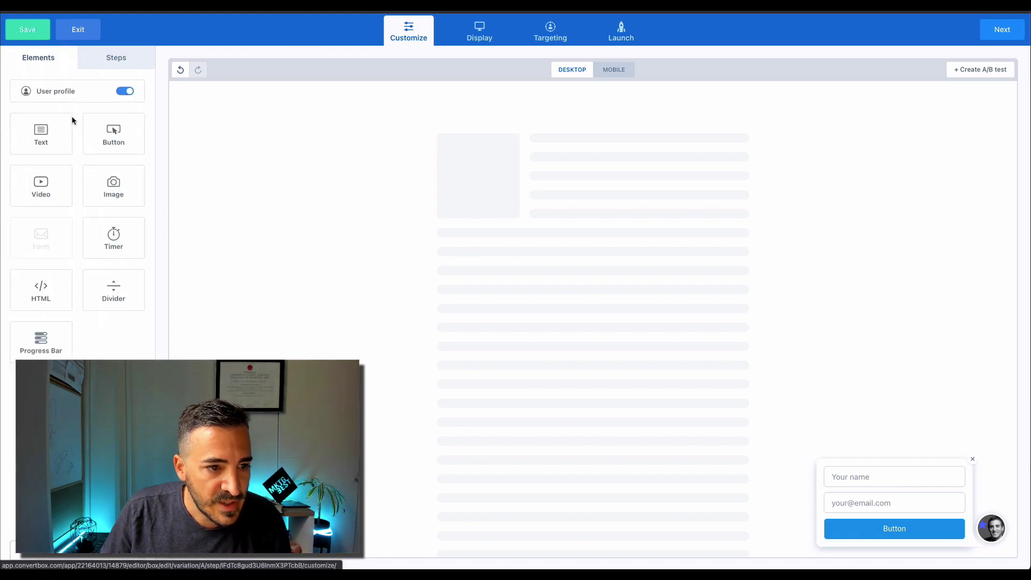
{"action": "left_click_drag", "start_coordinate": [67, 122], "coordinate": [899, 475]}
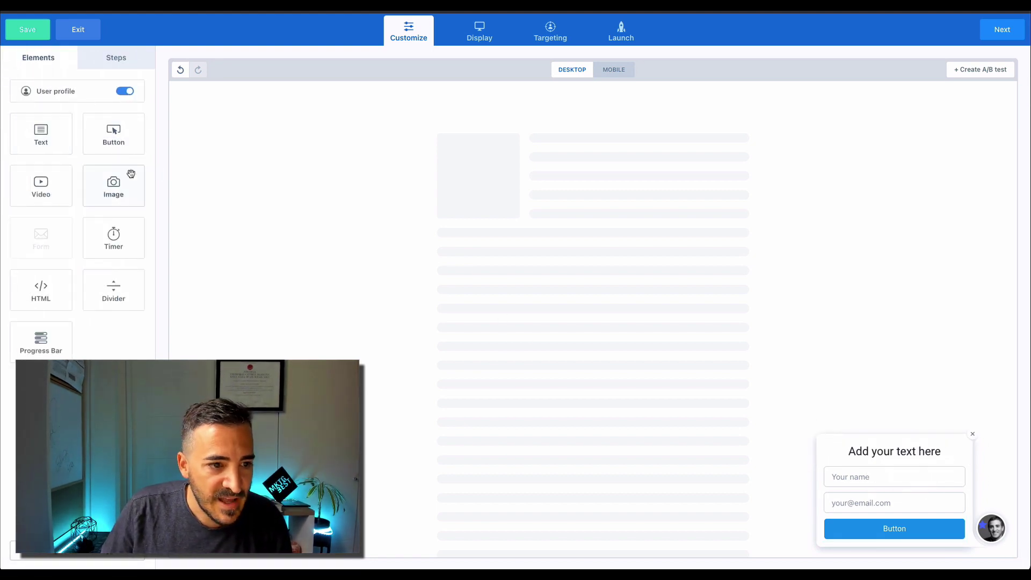
{"action": "left_click_drag", "start_coordinate": [56, 348], "coordinate": [922, 416]}
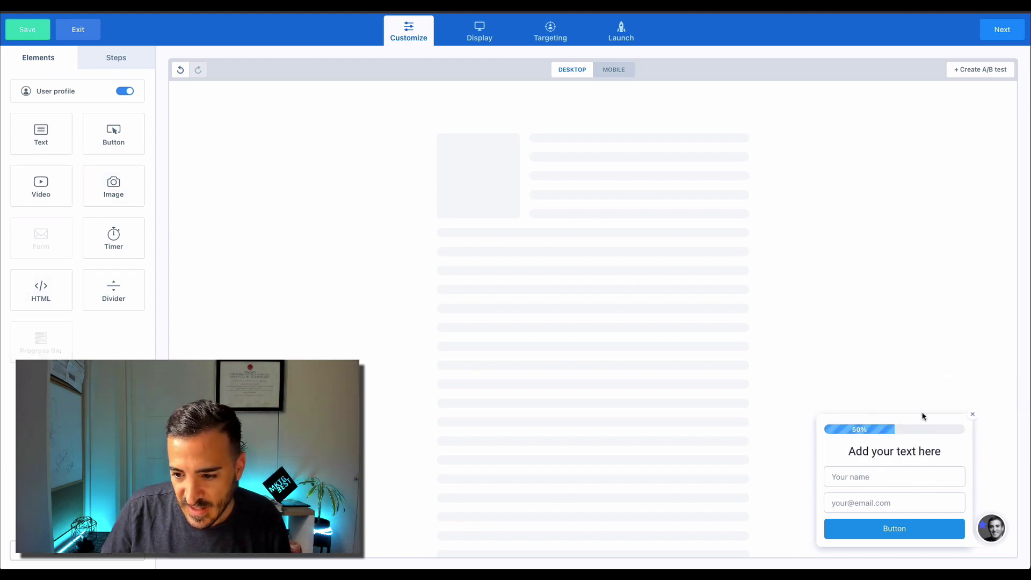
- Replace the placeholder text above the form with "Completa el formulario para que podamos enviarte opciones para el zoom a tu email."
{"action": "left_click", "coordinate": [859, 452]}
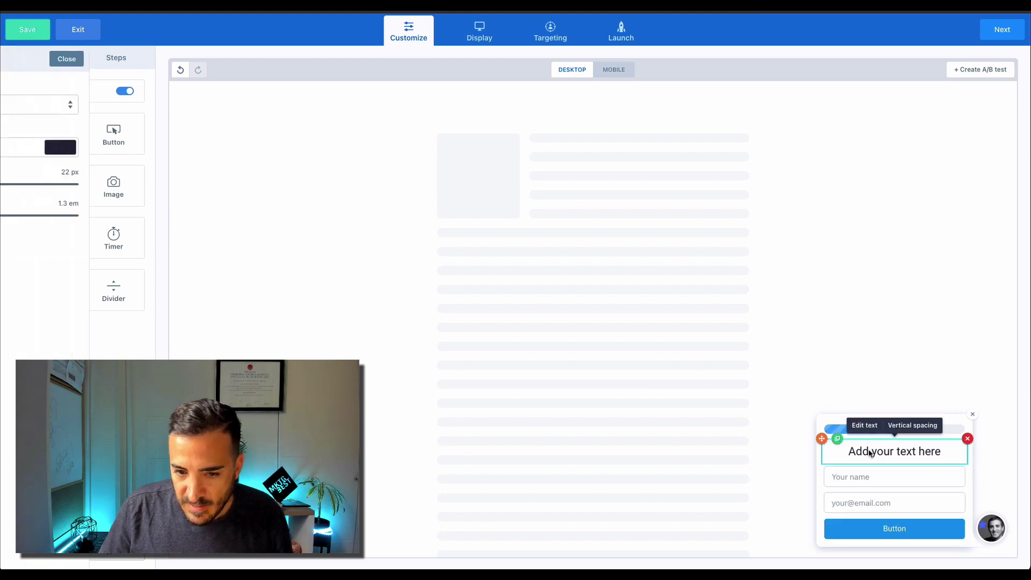
{"action": "left_click", "coordinate": [909, 450]}
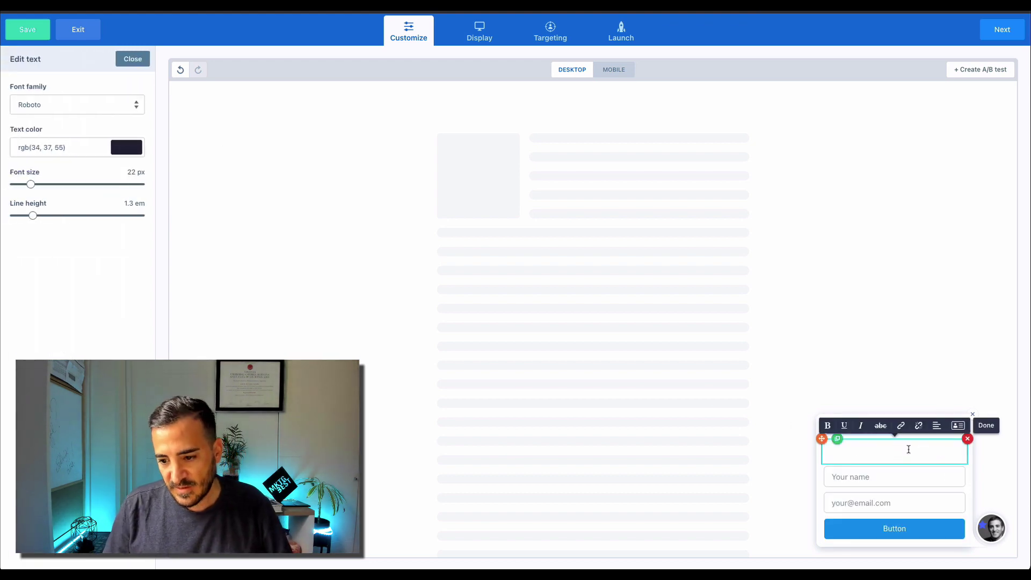
{"action": "type", "text": "Para recbi"}
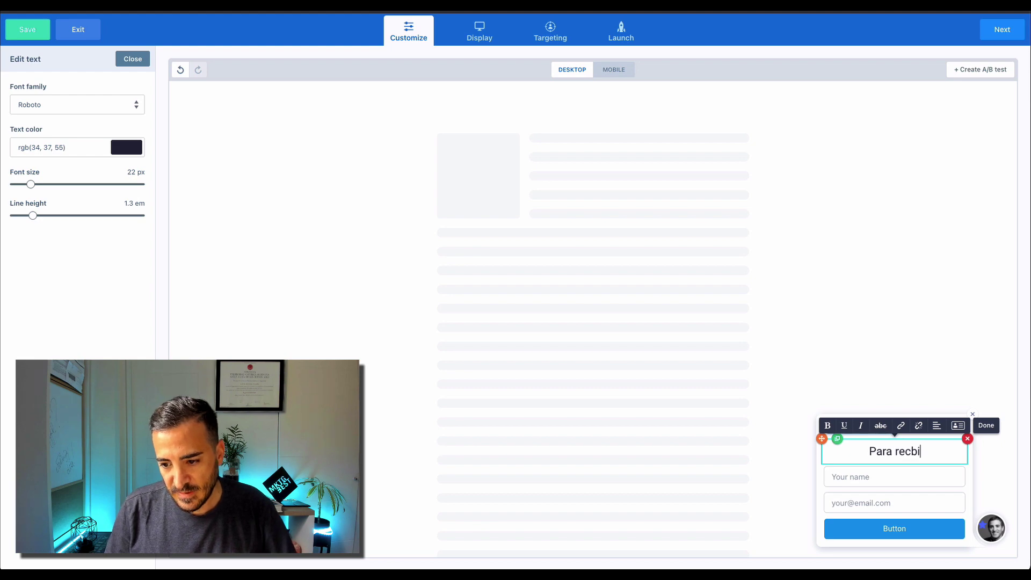
{"action": "key", "text": "BackSpace"}
{"action": "key", "text": "BackSpace"}
{"action": "type", "text": "ibir"}
{"action": "key", "text": "BackSpace"}
{"action": "key", "text": "BackSpace"}
{"action": "key", "text": "ctrl+a"}
{"action": "type", "text": "G"}
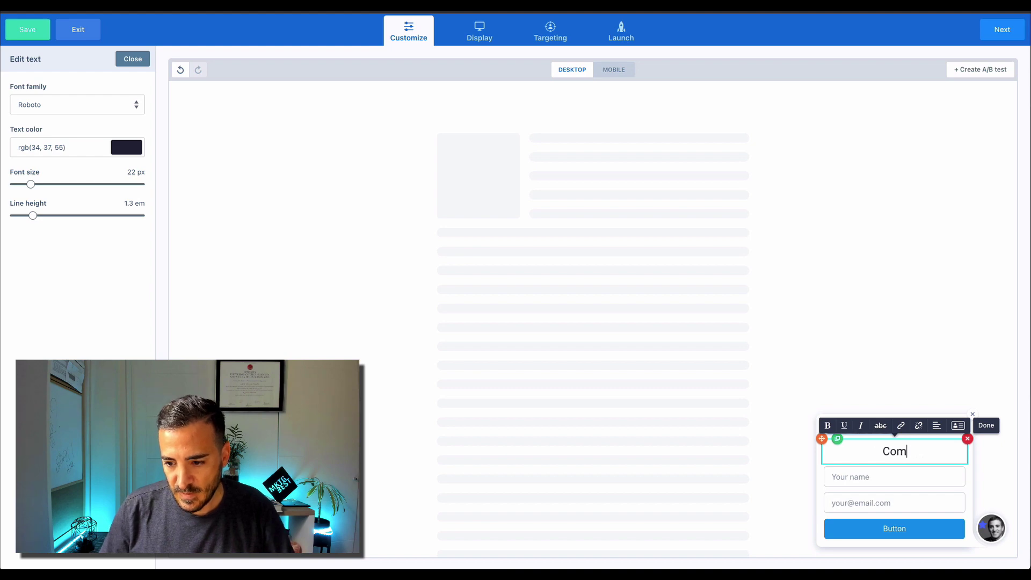
{"action": "type", "text": "ta el formular"}
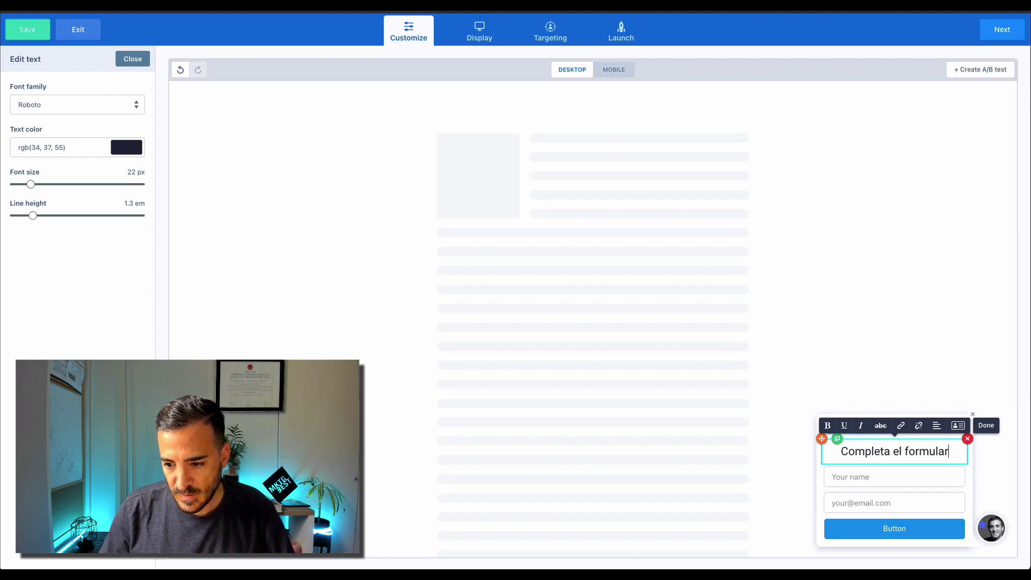
{"action": "type", "text": "io para "}
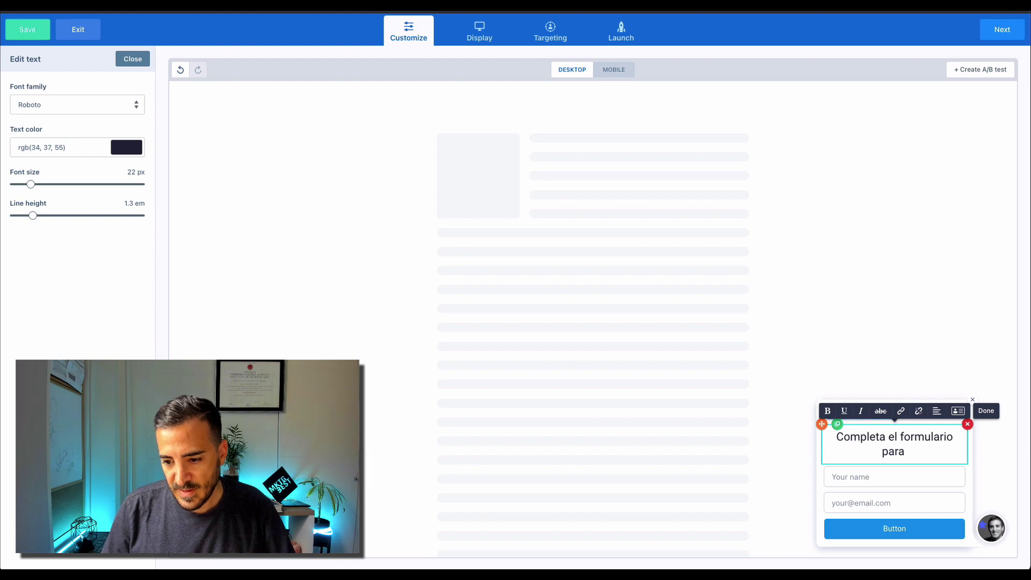
{"action": "type", "text": "que podamos envia"}
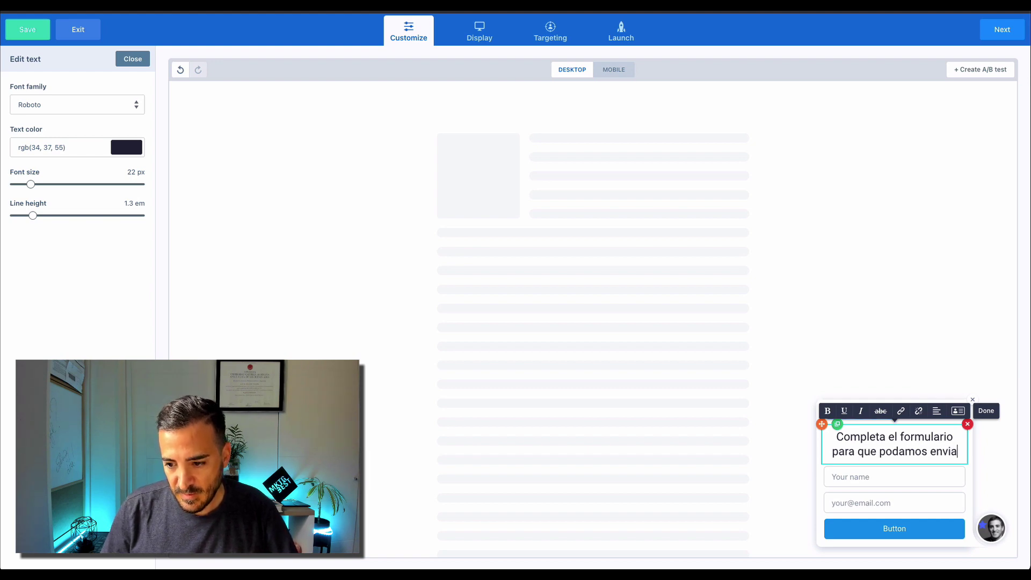
{"action": "type", "text": "rte ocp"}
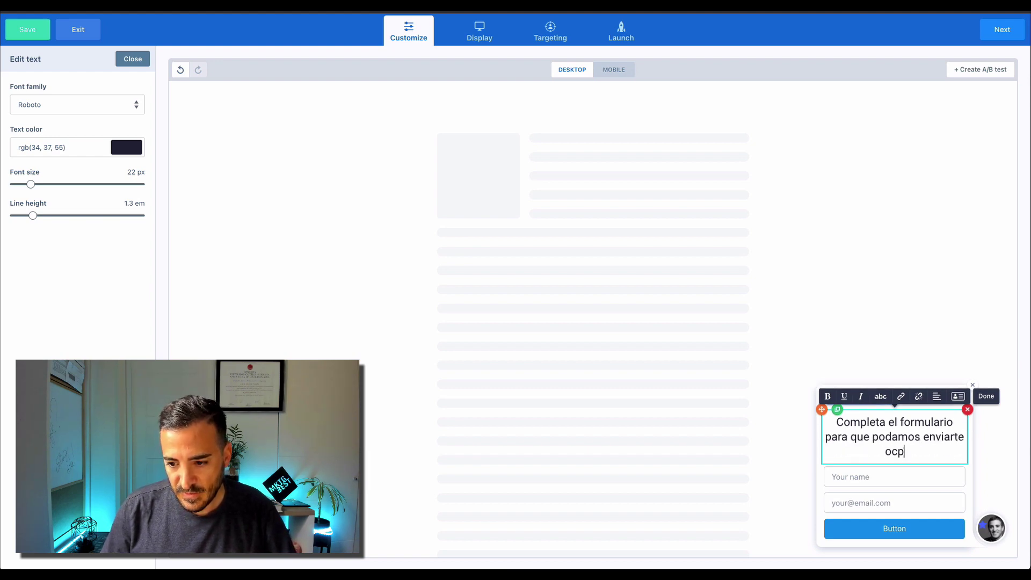
{"action": "key", "text": "BackSpace"}
{"action": "key", "text": "BackSpace"}
{"action": "type", "text": "pciones de"}
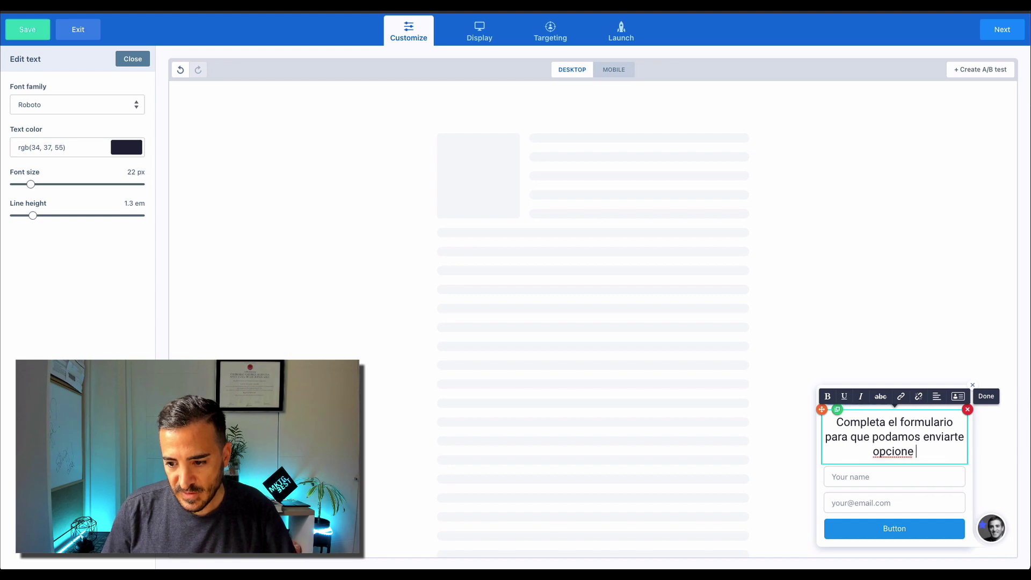
{"action": "key", "text": "BackSpace"}
{"action": "key", "text": "BackSpace"}
{"action": "type", "text": "para "}
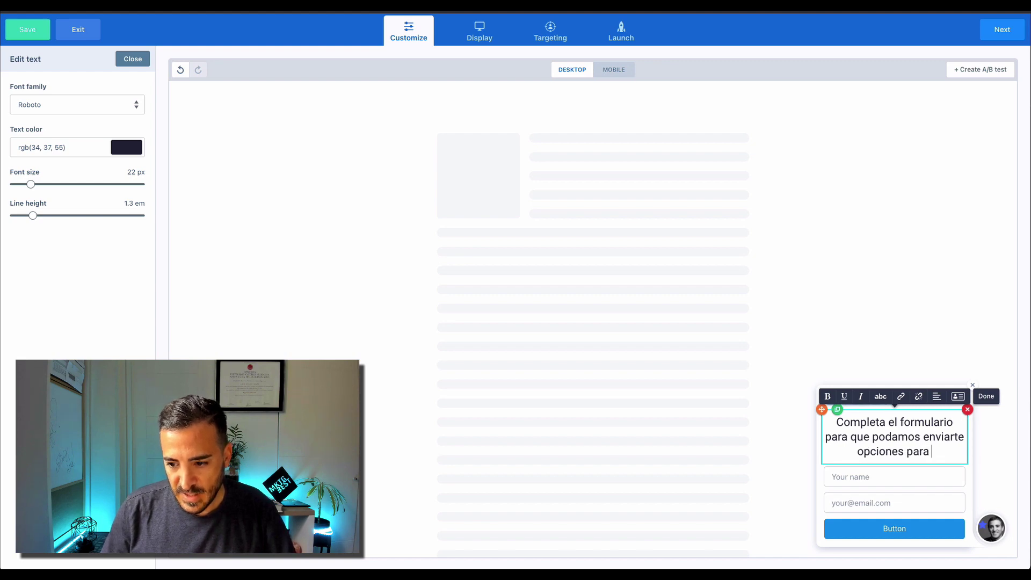
{"action": "type", "text": "el zoom a tu email."}
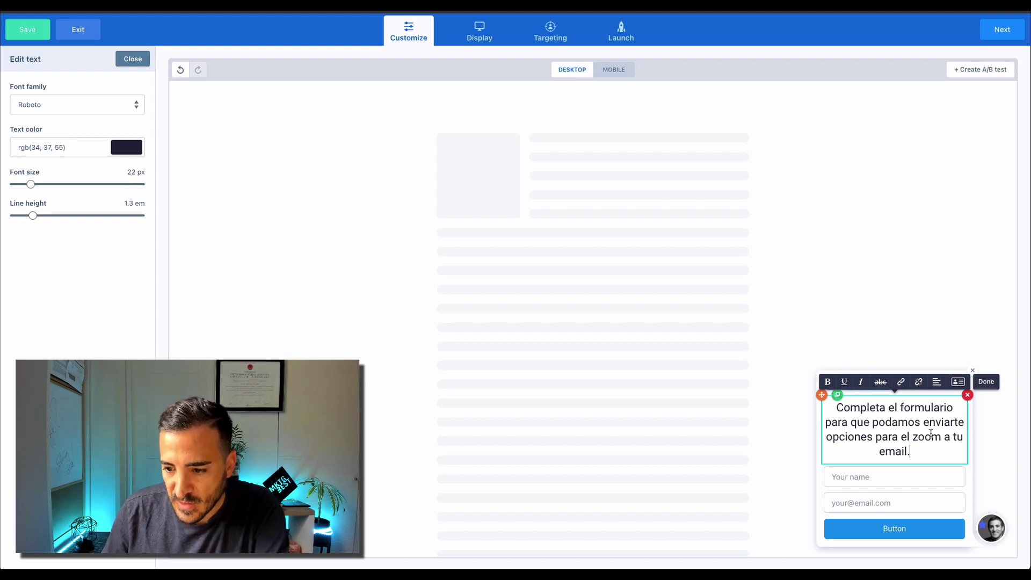
- Set the font size of the whole text above the form to 18 px
{"action": "key", "text": "ctrl+a"}
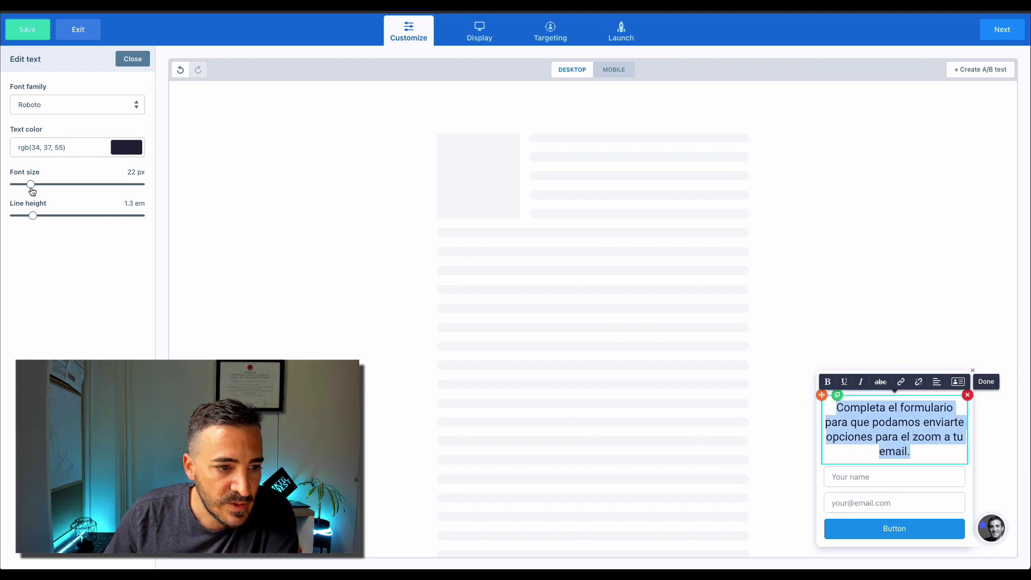
{"action": "left_click_drag", "start_coordinate": [31, 188], "coordinate": [25, 191]}
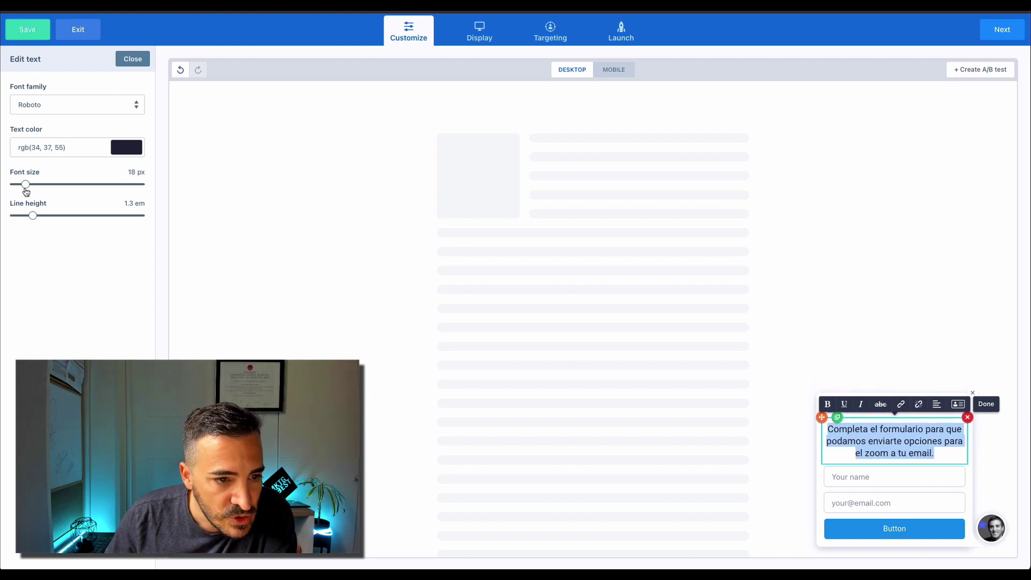
{"action": "left_click", "coordinate": [878, 438]}
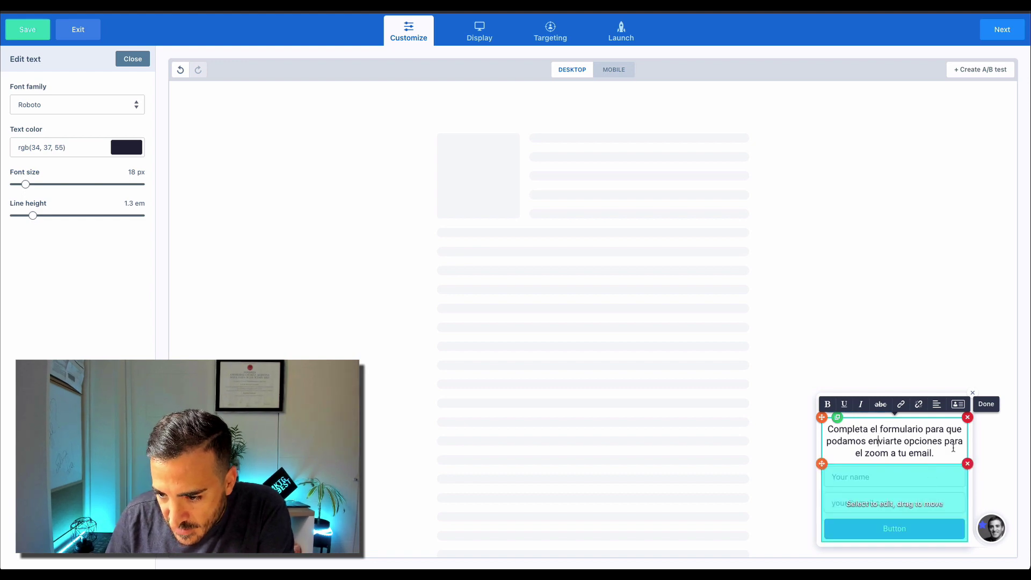
- Change the form's name field placeholder to "Tu nombre" and save the form settings
{"action": "left_click", "coordinate": [894, 486]}
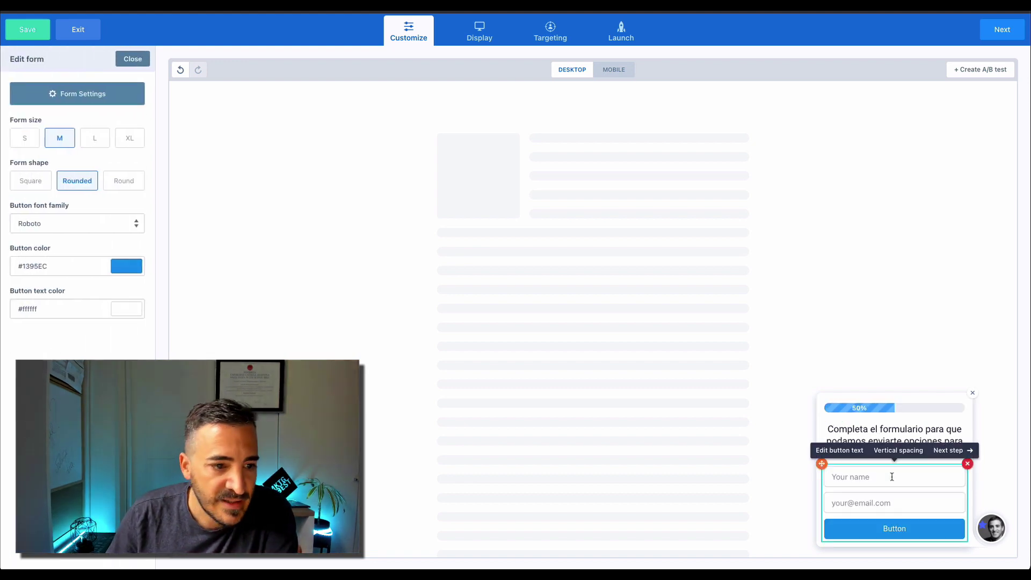
{"action": "left_click", "coordinate": [110, 93]}
{"action": "mouse_move", "coordinate": [490, 189]}
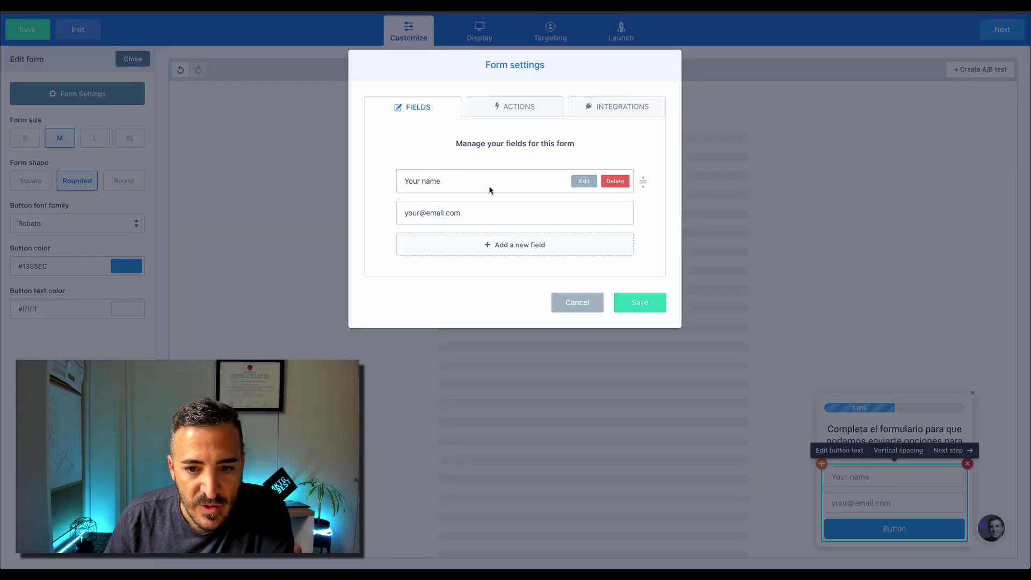
{"action": "left_click", "coordinate": [583, 182]}
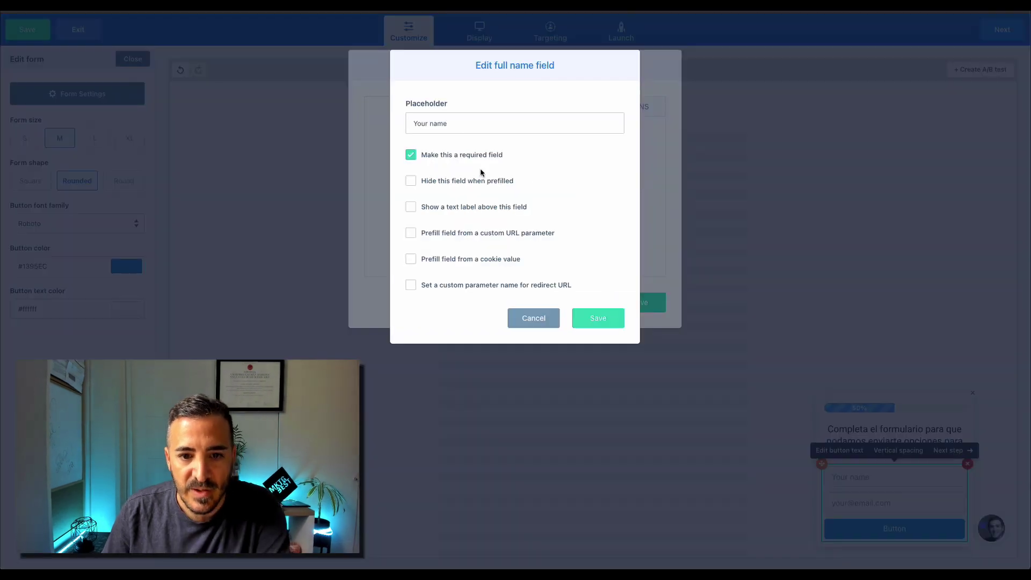
{"action": "triple_click", "coordinate": [411, 130]}
{"action": "type", "text": "Tu"}
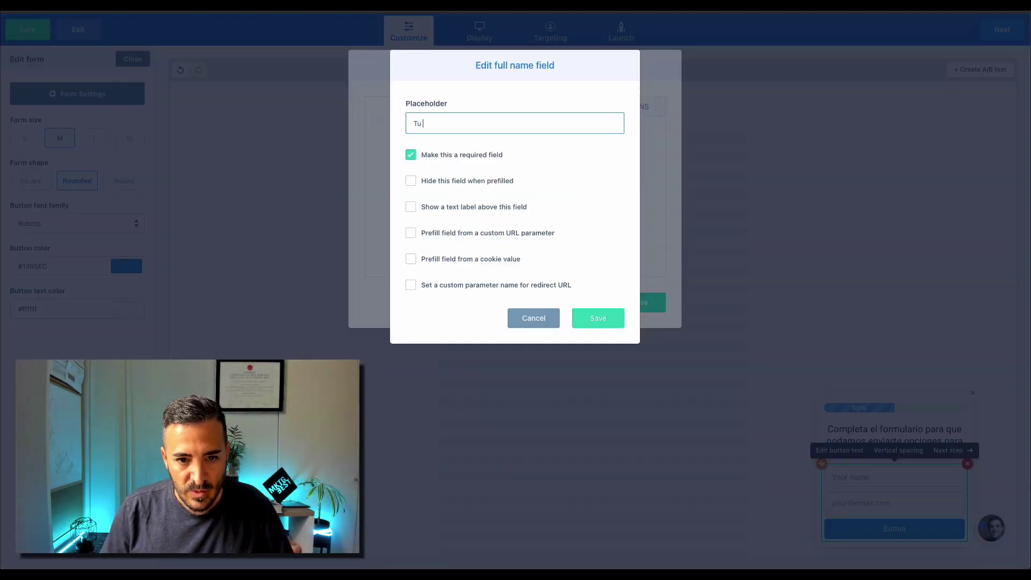
{"action": "left_click", "coordinate": [587, 315]}
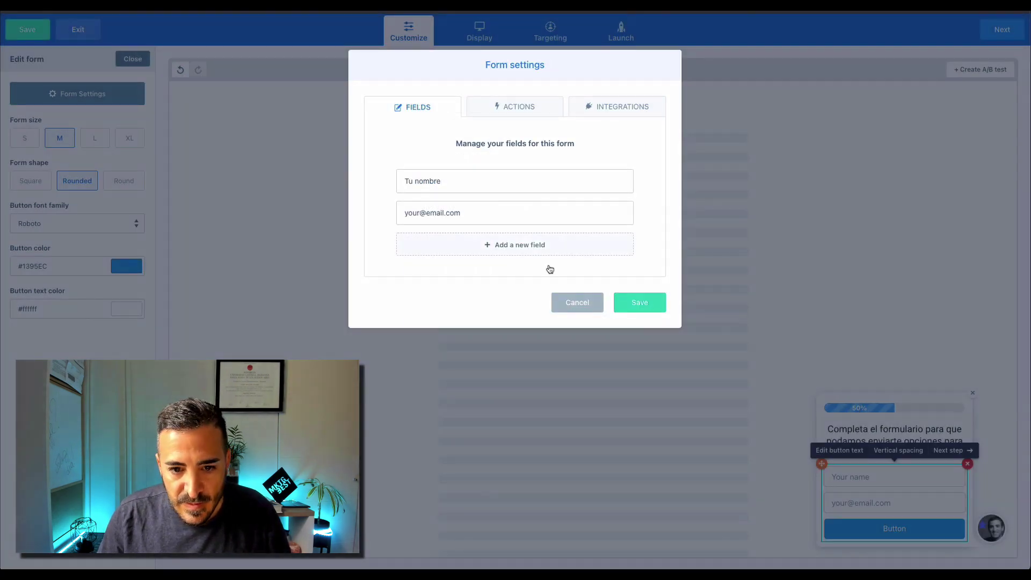
{"action": "left_click", "coordinate": [646, 306]}
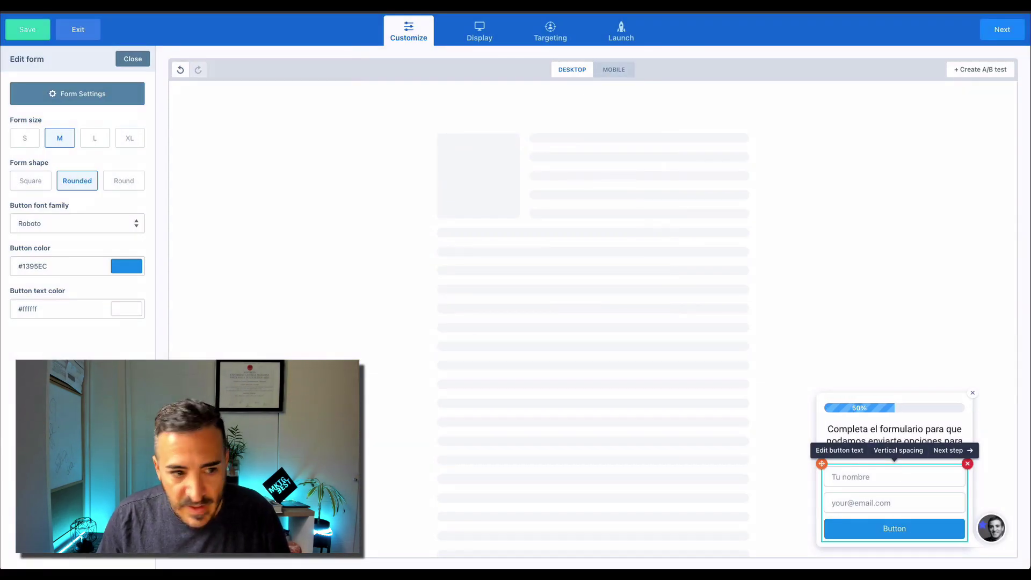
- Replace "your" with "tu" in the placeholder of the form's email field
{"action": "left_click", "coordinate": [111, 99]}
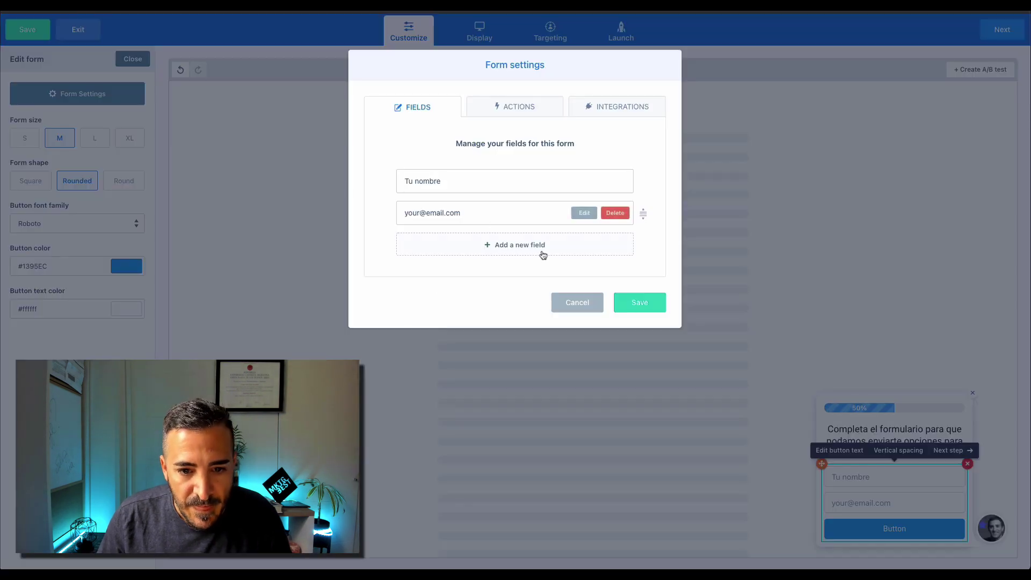
{"action": "left_click", "coordinate": [573, 214]}
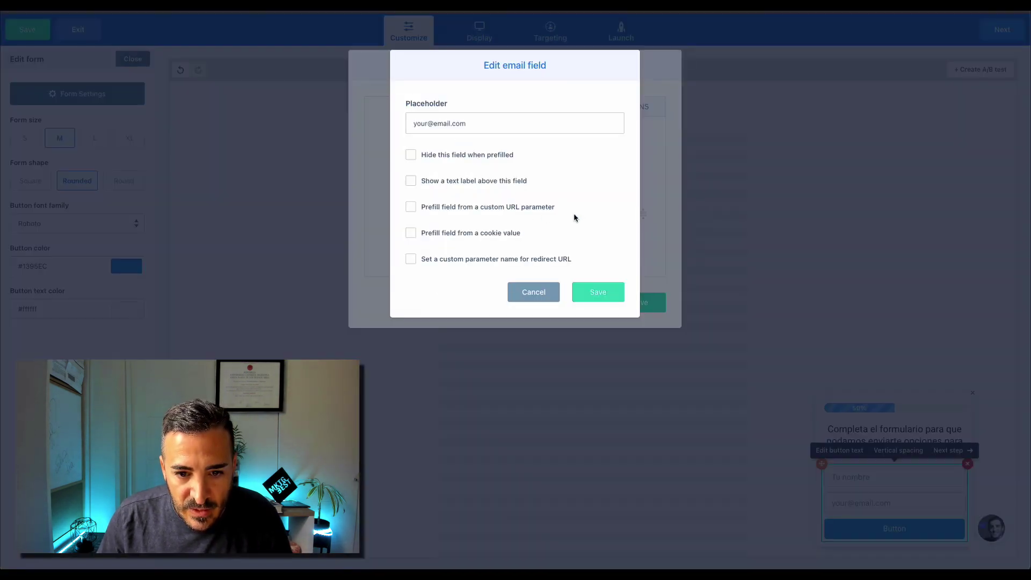
{"action": "double_click", "coordinate": [415, 125]}
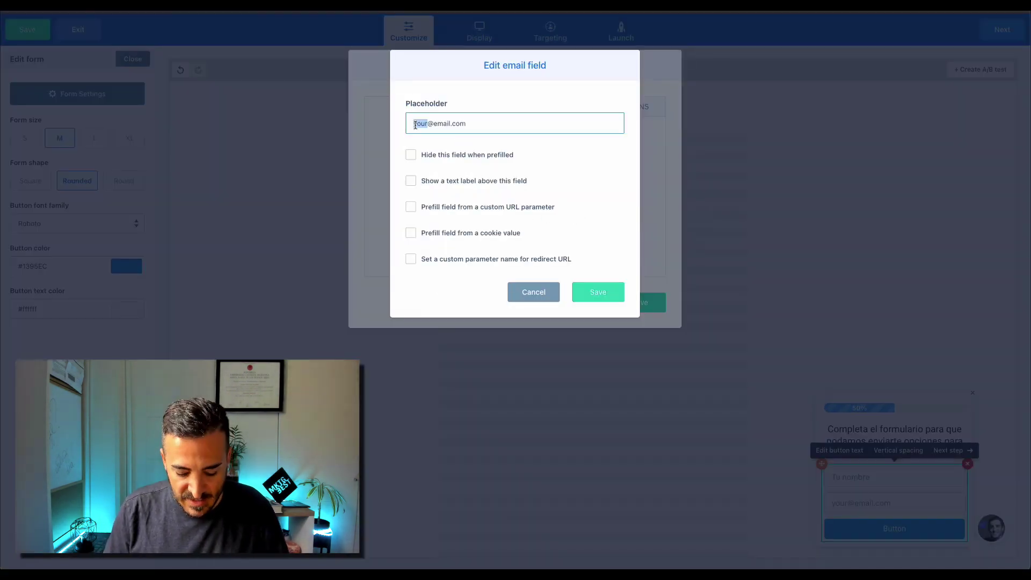
{"action": "type", "text": "tu"}
{"action": "left_click", "coordinate": [594, 291]}
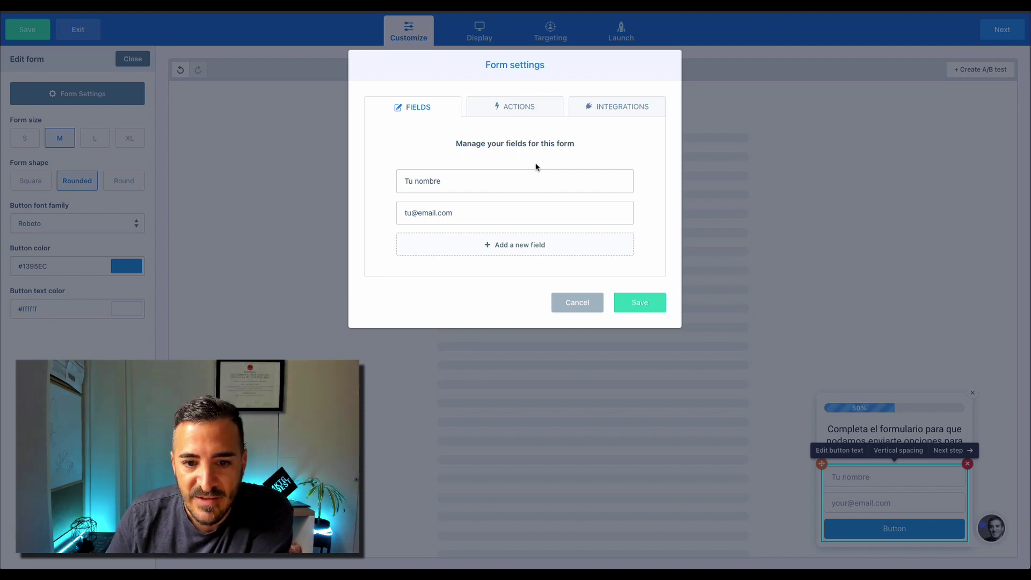
- Review the default action choices for submitting the form, keeping "Go to next step" selected
{"action": "left_click", "coordinate": [535, 112]}
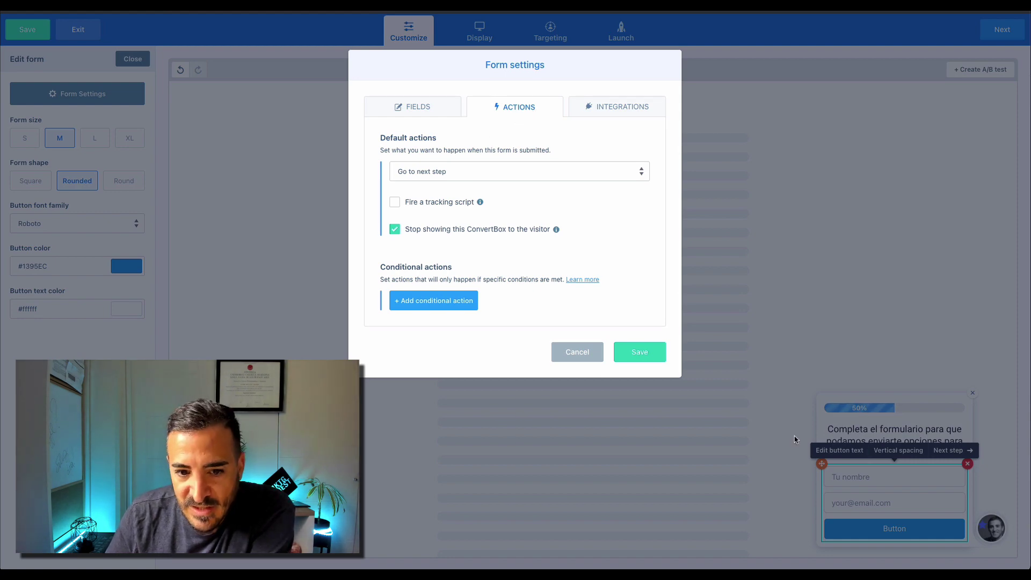
{"action": "left_click", "coordinate": [448, 176]}
{"action": "left_click", "coordinate": [447, 173]}
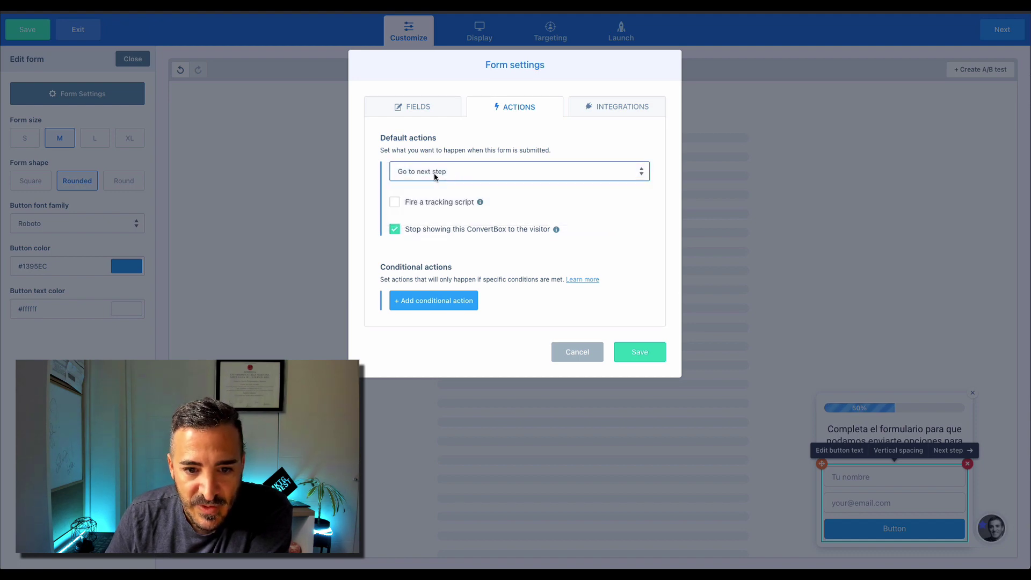
{"action": "left_click", "coordinate": [443, 174]}
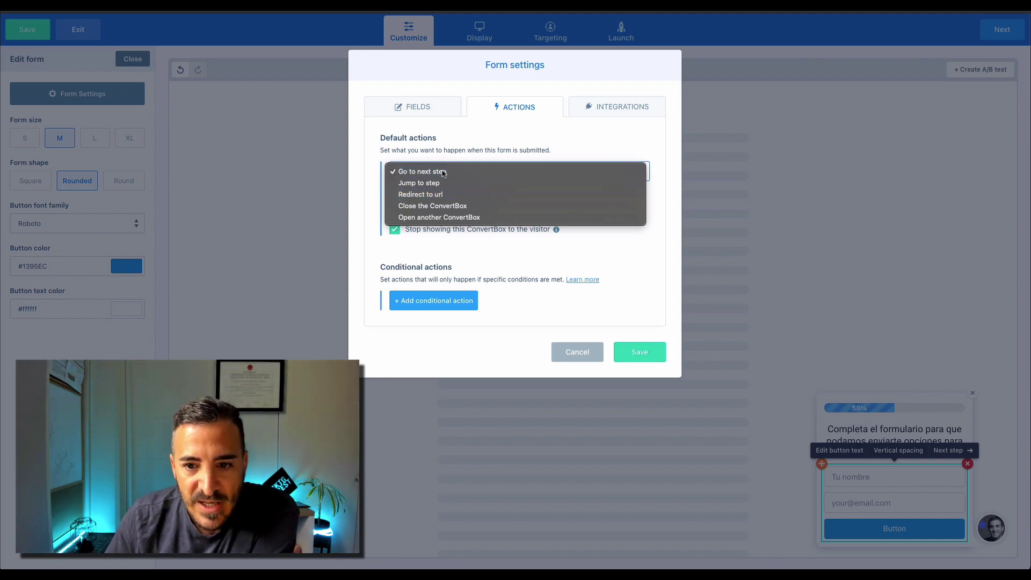
{"action": "left_click", "coordinate": [485, 171]}
- Add a default goandsale.activehosted.com integration to the form that adds submitters to the Contactos General list
{"action": "left_click", "coordinate": [594, 108]}
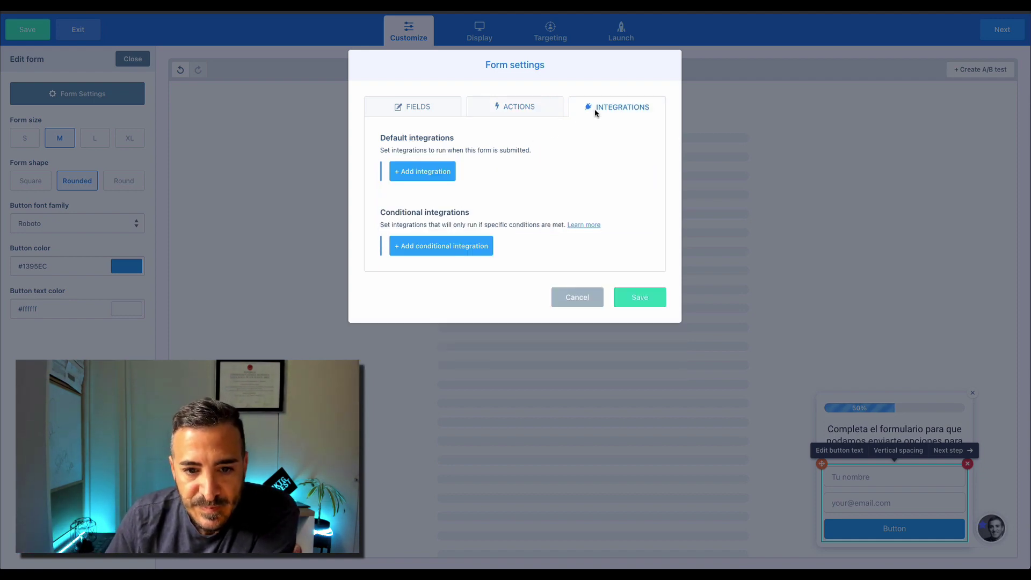
{"action": "left_click", "coordinate": [418, 170]}
{"action": "left_click", "coordinate": [470, 131]}
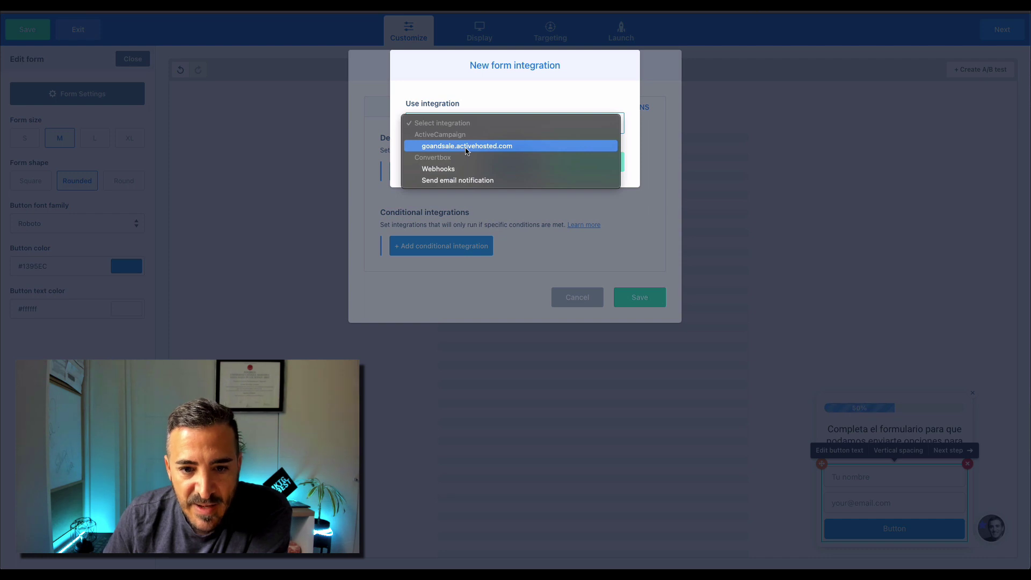
{"action": "left_click", "coordinate": [466, 151]}
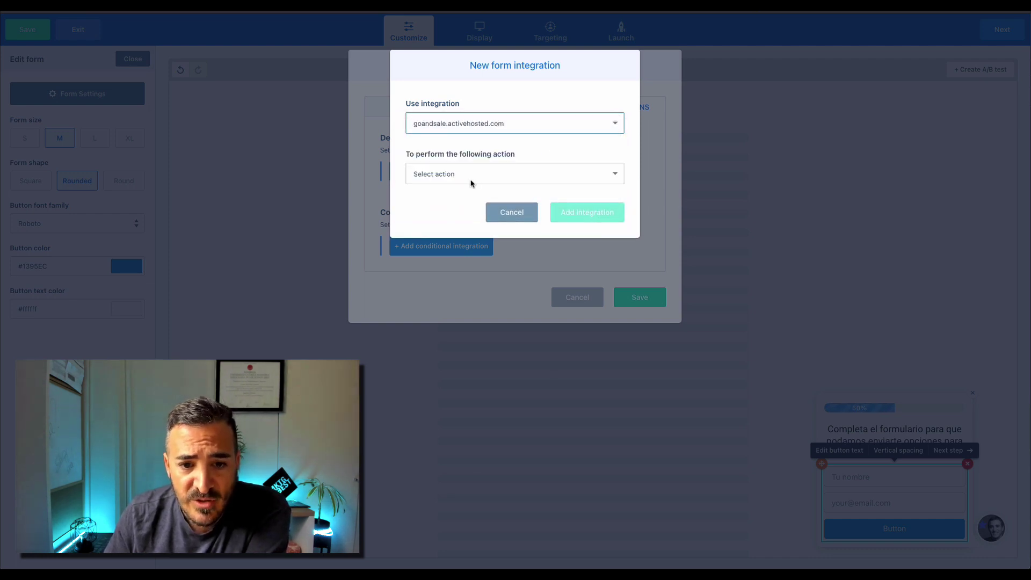
{"action": "left_click", "coordinate": [471, 179]}
{"action": "left_click", "coordinate": [463, 186]}
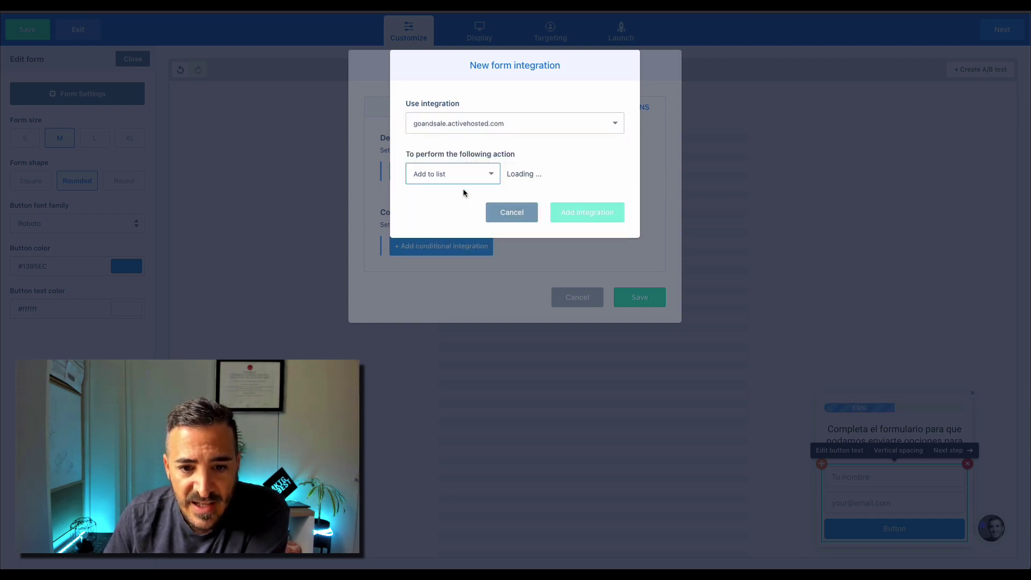
{"action": "left_click", "coordinate": [568, 176]}
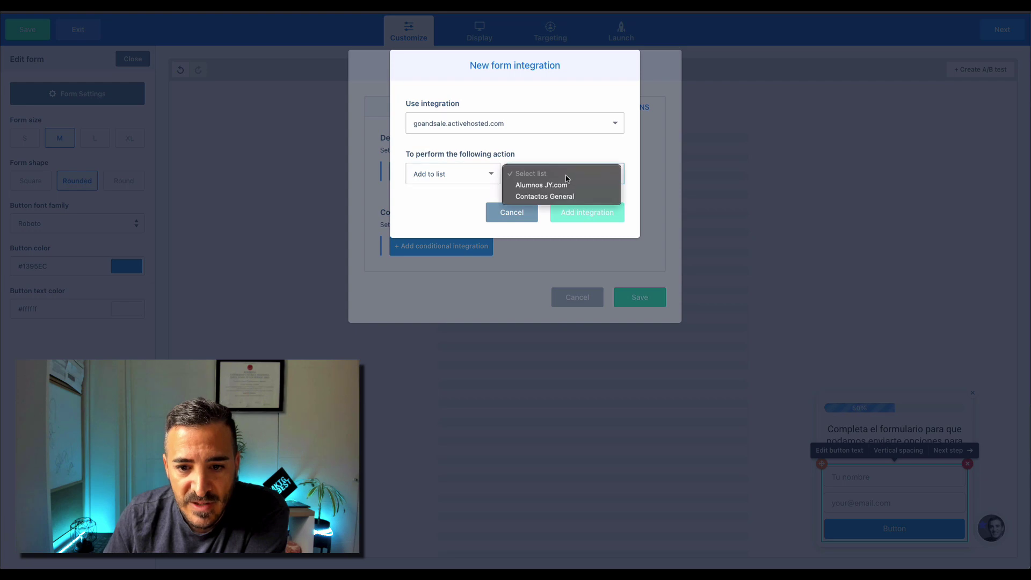
{"action": "left_click", "coordinate": [547, 196]}
{"action": "left_click", "coordinate": [590, 217]}
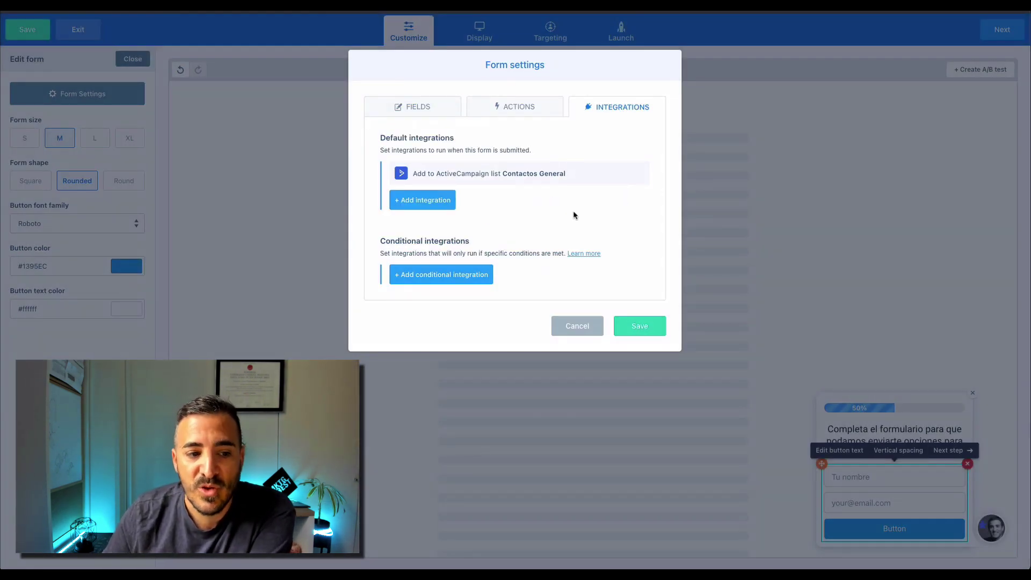
- Add a second ActiveCampaign integration that applies the existing tag "[Lead] Formulario Web (CB)", and save the form settings
{"action": "left_click", "coordinate": [444, 206]}
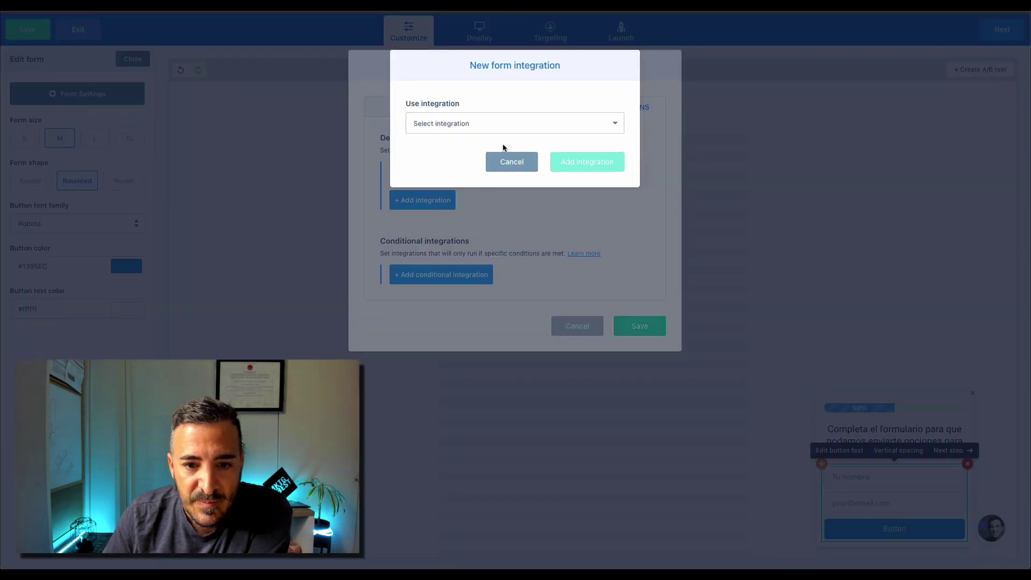
{"action": "left_click", "coordinate": [503, 124]}
{"action": "left_click", "coordinate": [480, 149]}
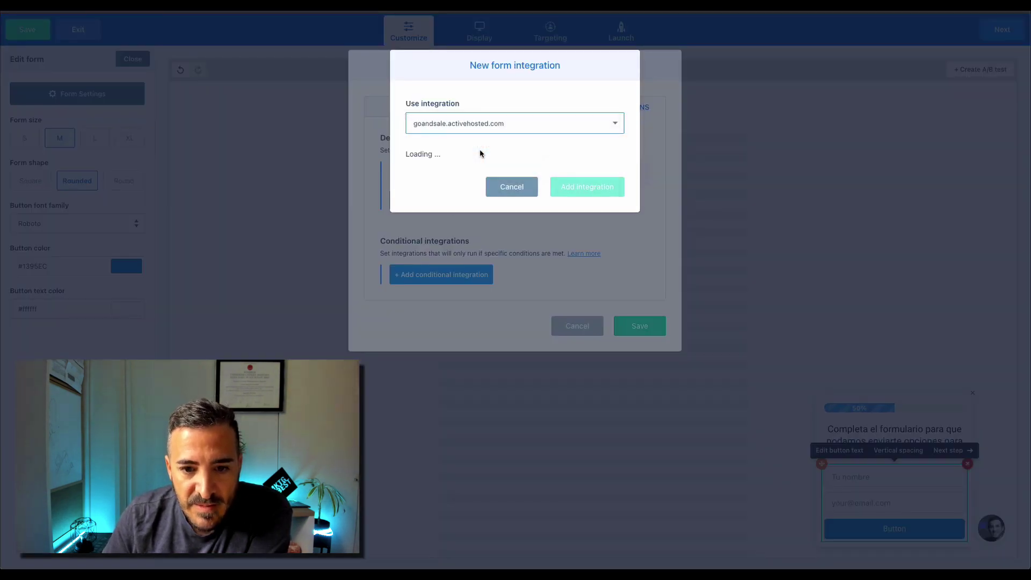
{"action": "left_click", "coordinate": [542, 173]}
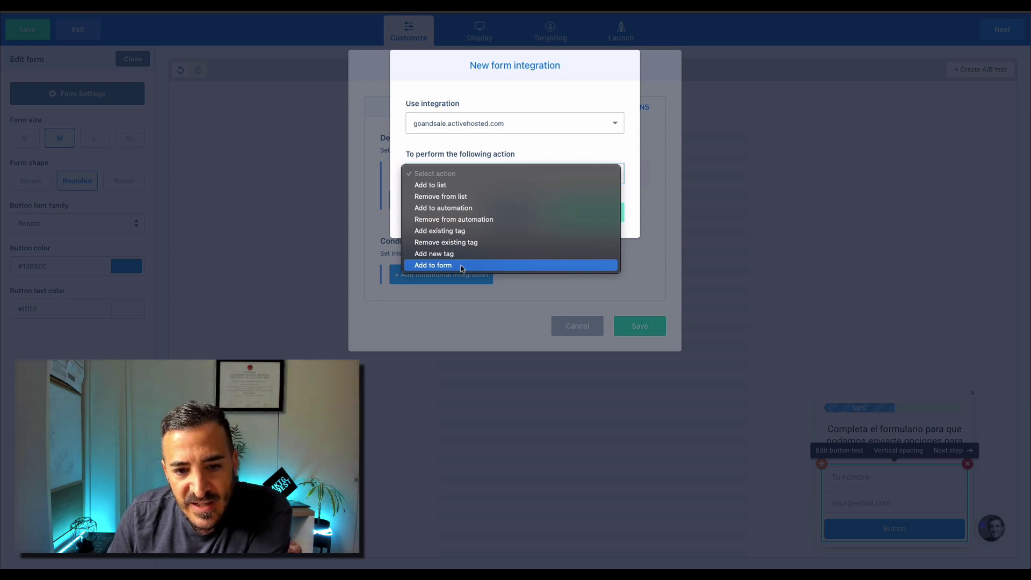
{"action": "left_click", "coordinate": [464, 231]}
{"action": "left_click", "coordinate": [519, 178]}
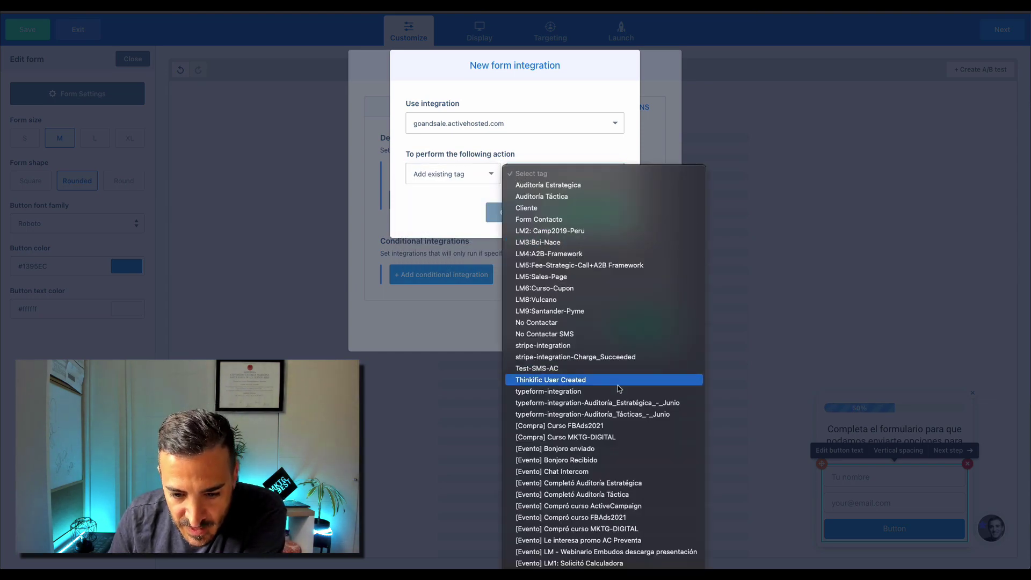
{"action": "scroll", "coordinate": [594, 422], "scroll_direction": "down", "scroll_amount": 4}
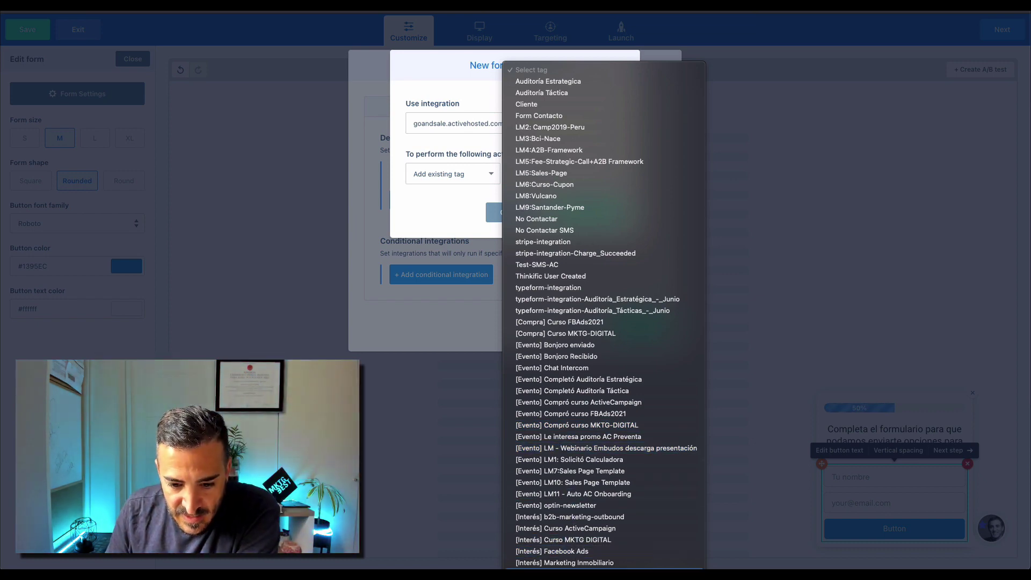
{"action": "left_click", "coordinate": [558, 567]}
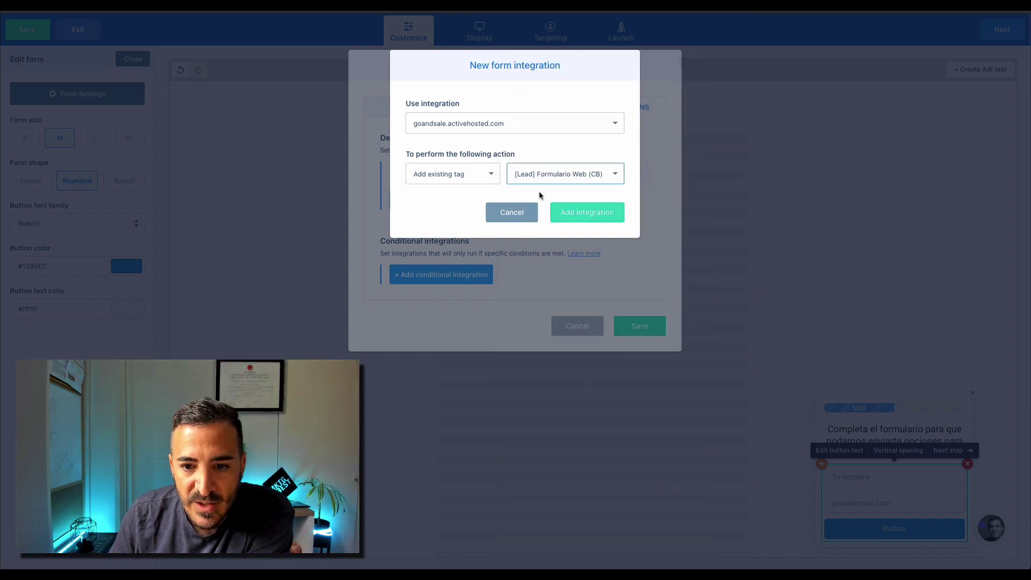
{"action": "left_click", "coordinate": [575, 219]}
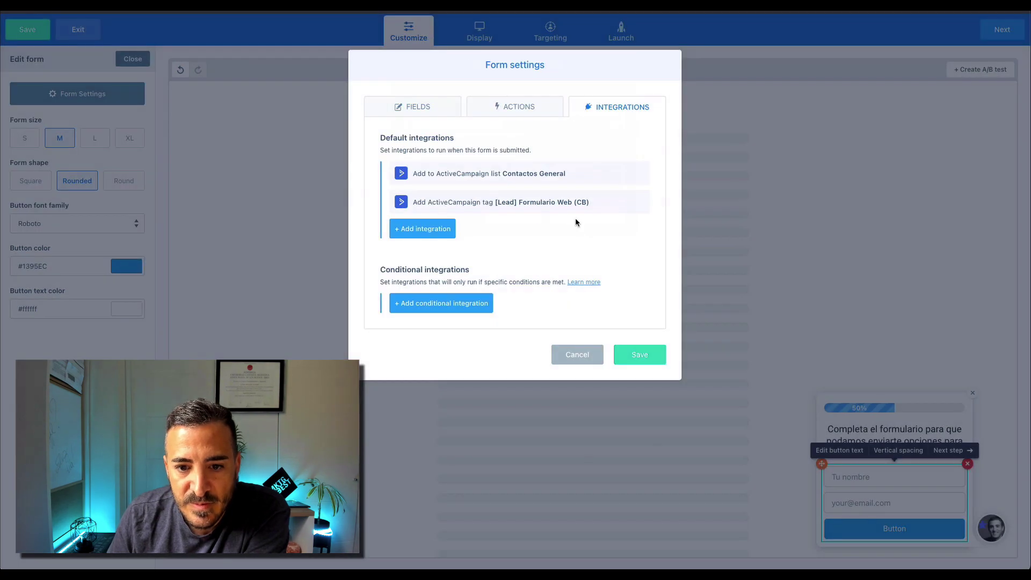
{"action": "left_click", "coordinate": [639, 356]}
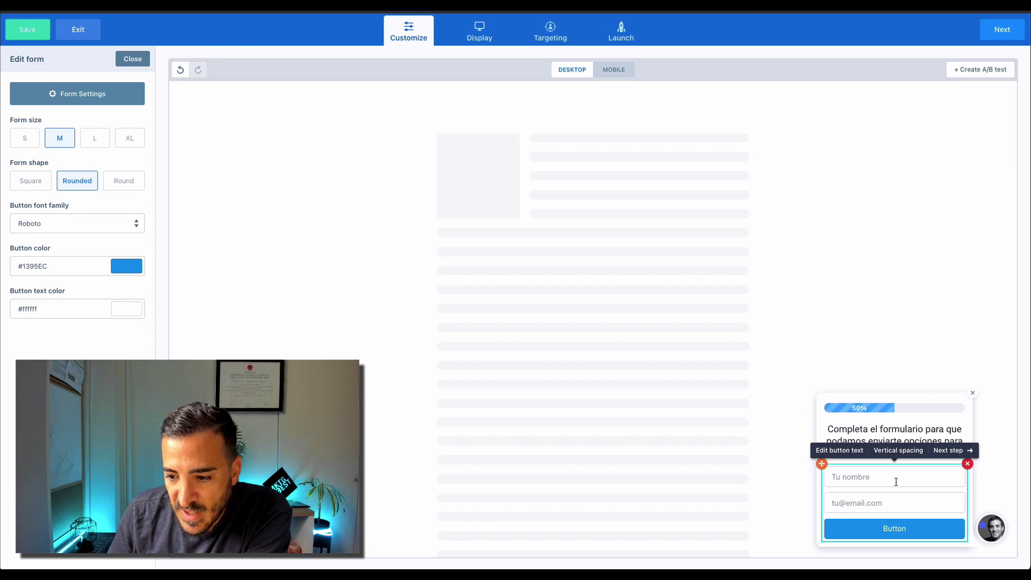
{"action": "left_click", "coordinate": [113, 105]}
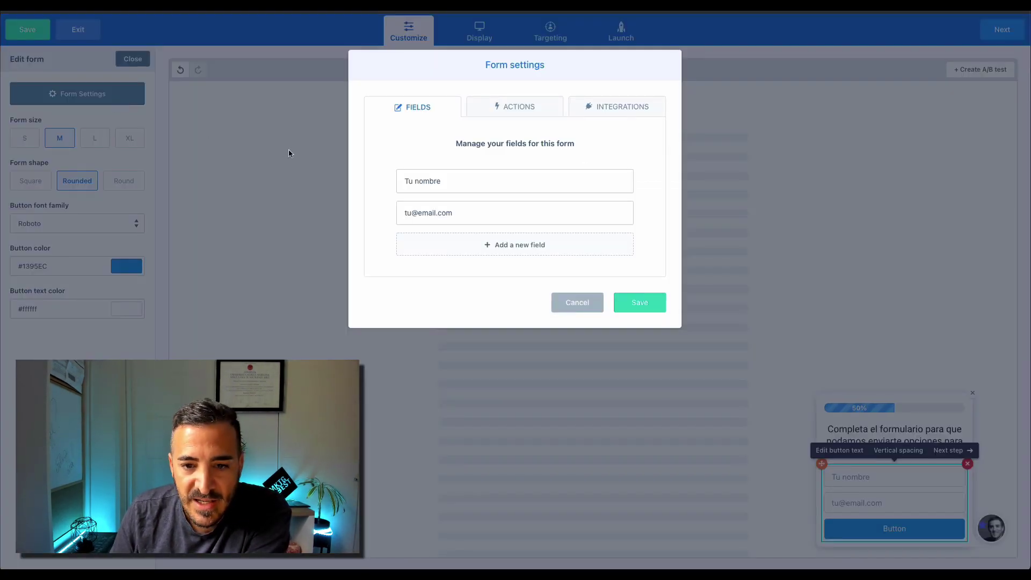
{"action": "mouse_move", "coordinate": [421, 189]}
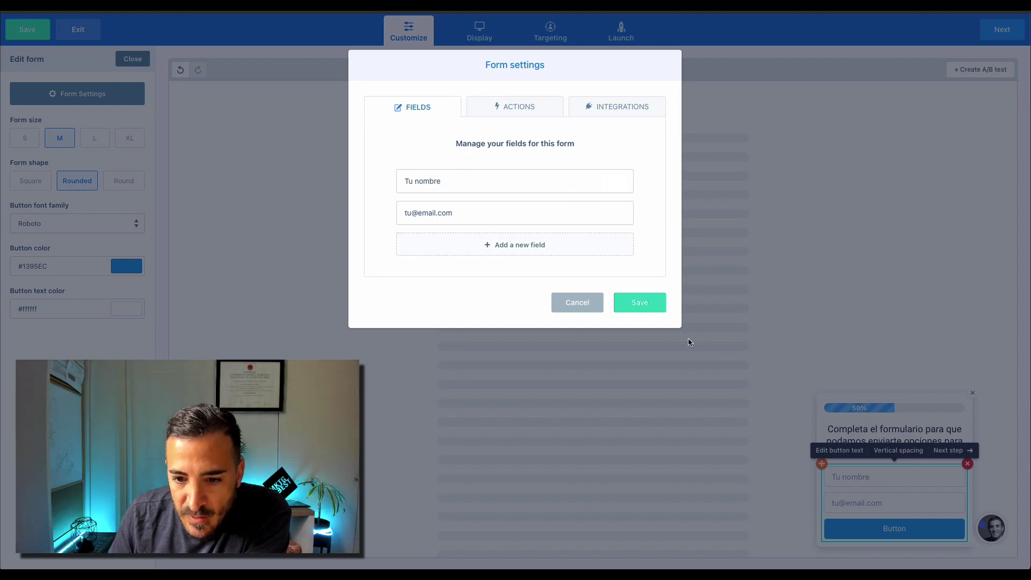
{"action": "left_click", "coordinate": [590, 307]}
- Replace the form button's label with "AGENDAR ZOOM" and make it bold
{"action": "left_click", "coordinate": [887, 529]}
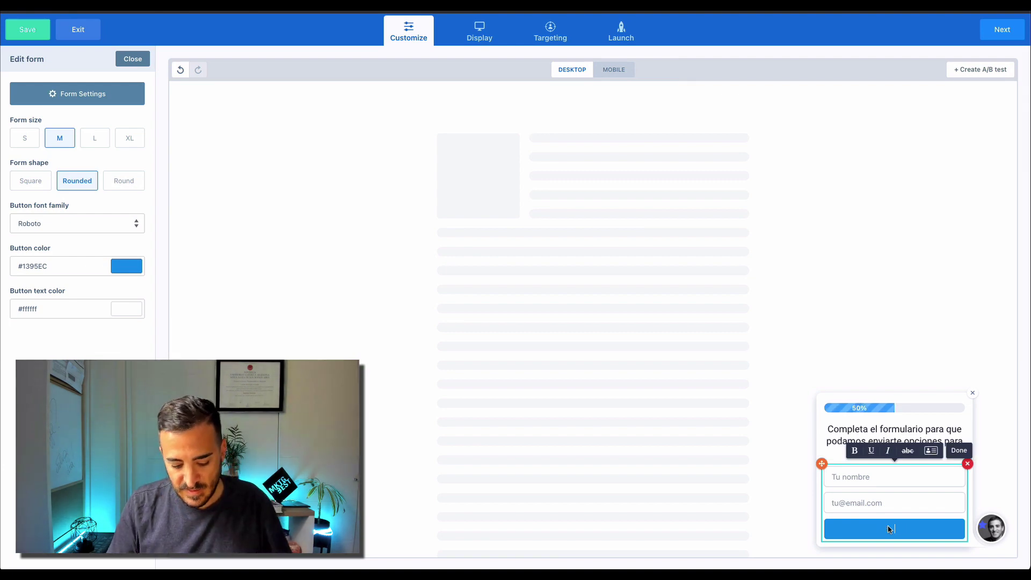
{"action": "type", "text": "ENV"}
{"action": "type", "text": "Ag3e"}
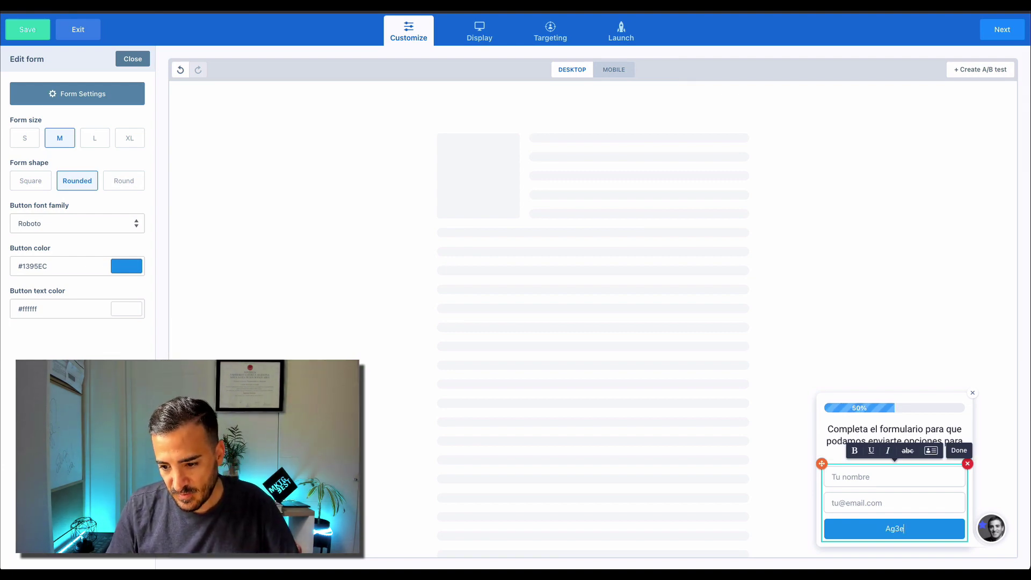
{"action": "key", "text": "BackSpace"}
{"action": "key", "text": "BackSpace"}
{"action": "type", "text": "GENDAR ZO"}
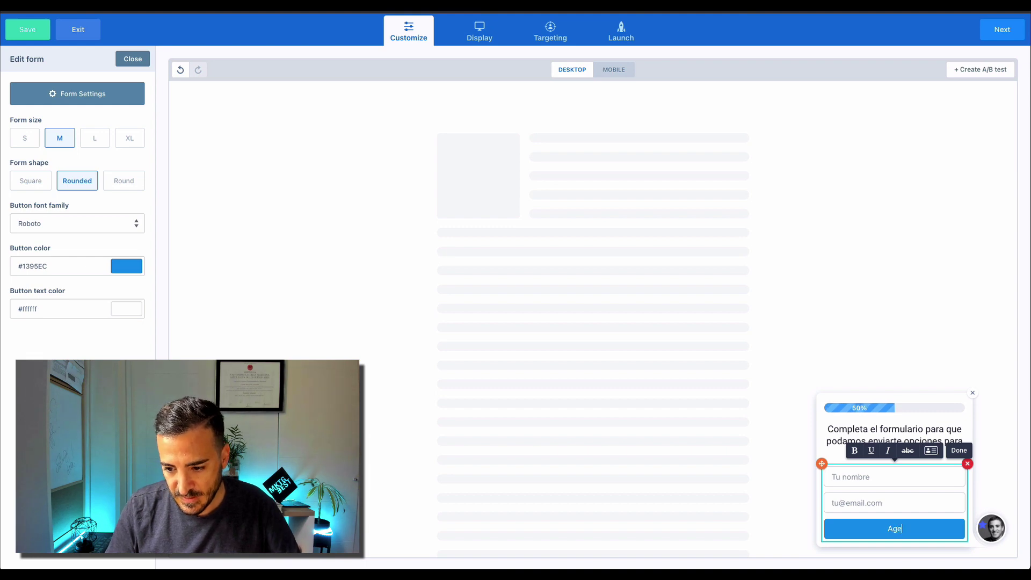
{"action": "type", "text": "OM"}
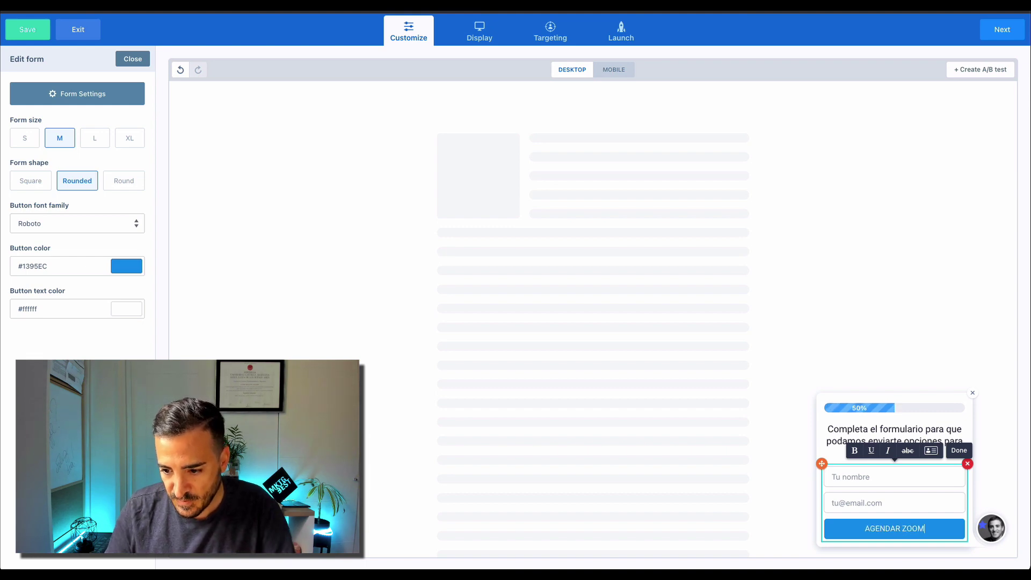
{"action": "triple_click", "coordinate": [874, 531]}
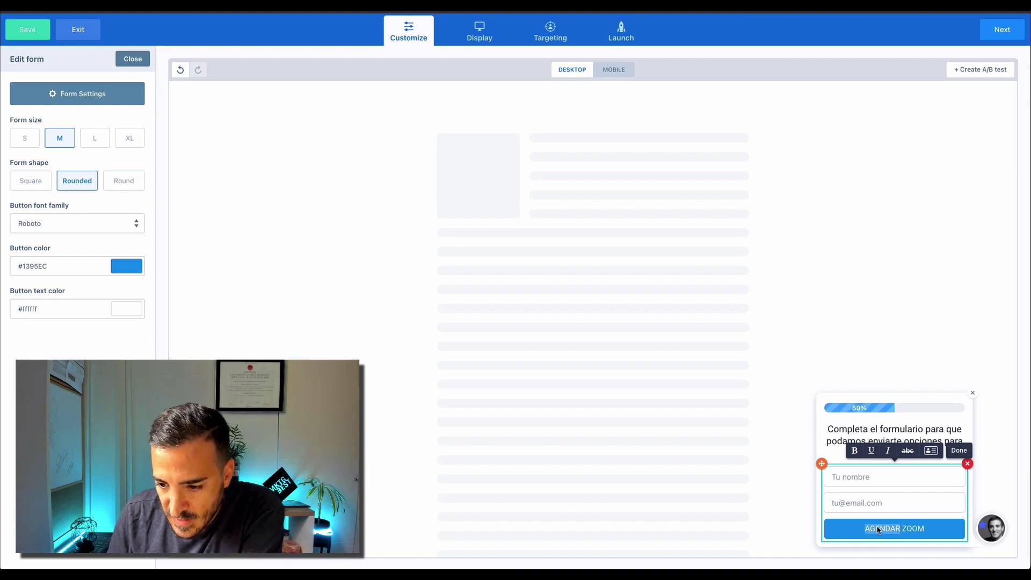
{"action": "left_click", "coordinate": [852, 453]}
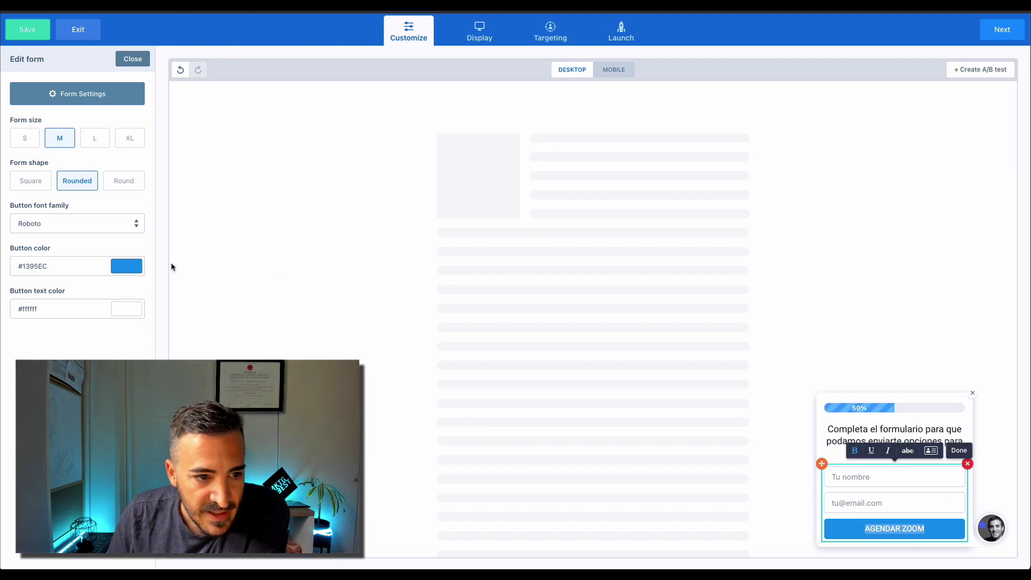
- Close the form editing and add a text element to the empty Gracias step
{"action": "left_click", "coordinate": [136, 64]}
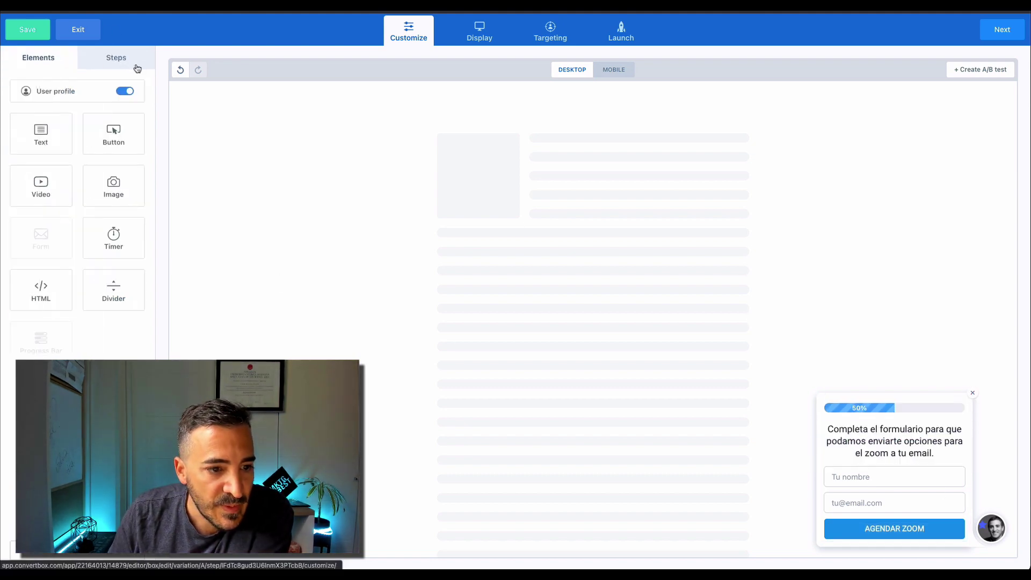
{"action": "left_click", "coordinate": [137, 68]}
{"action": "left_click", "coordinate": [68, 226]}
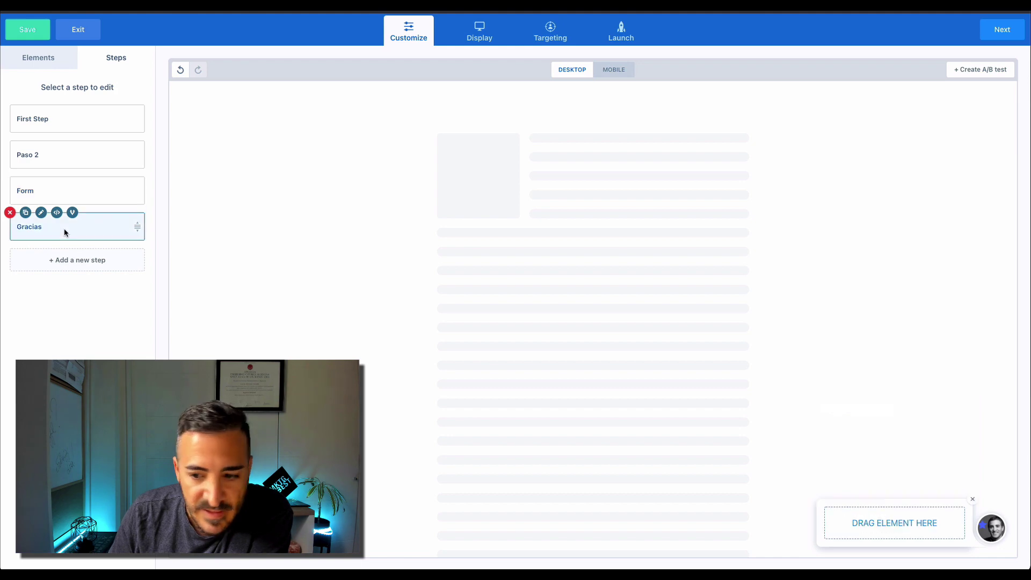
{"action": "left_click", "coordinate": [43, 65]}
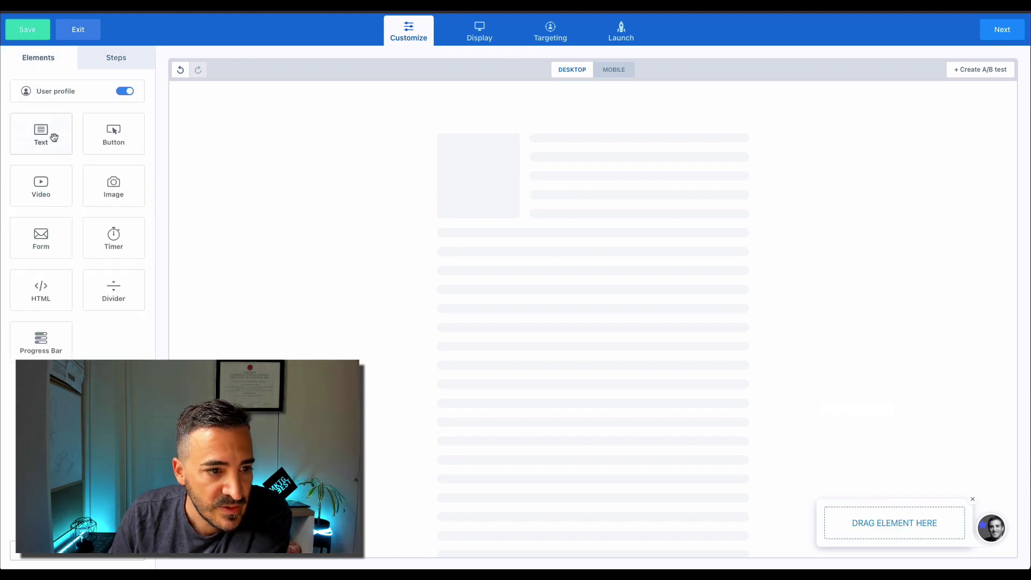
{"action": "left_click_drag", "start_coordinate": [51, 138], "coordinate": [900, 524]}
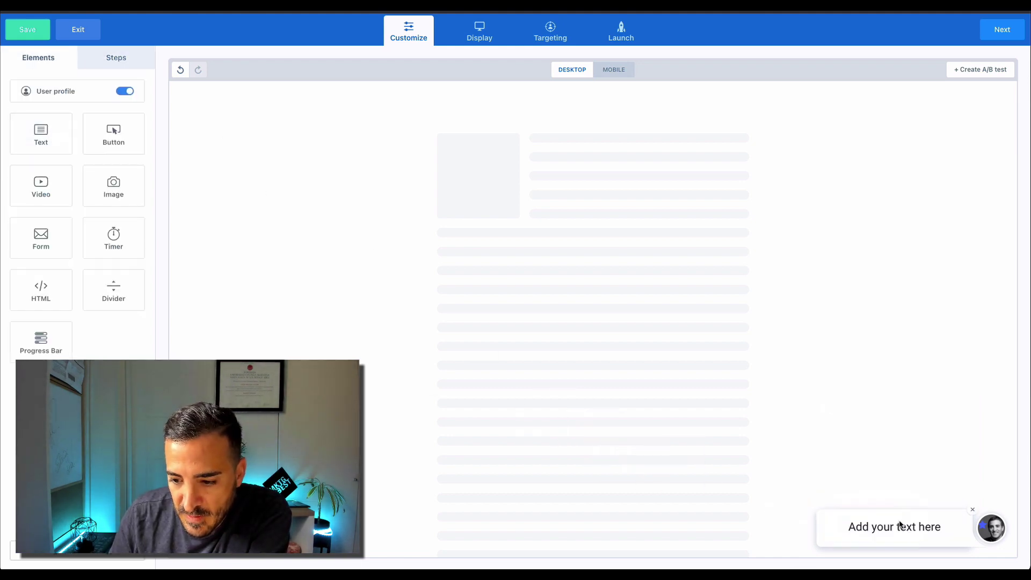
- Replace the placeholder text with "Super" followed by the First Name personalization field and a comma
{"action": "left_click", "coordinate": [899, 525]}
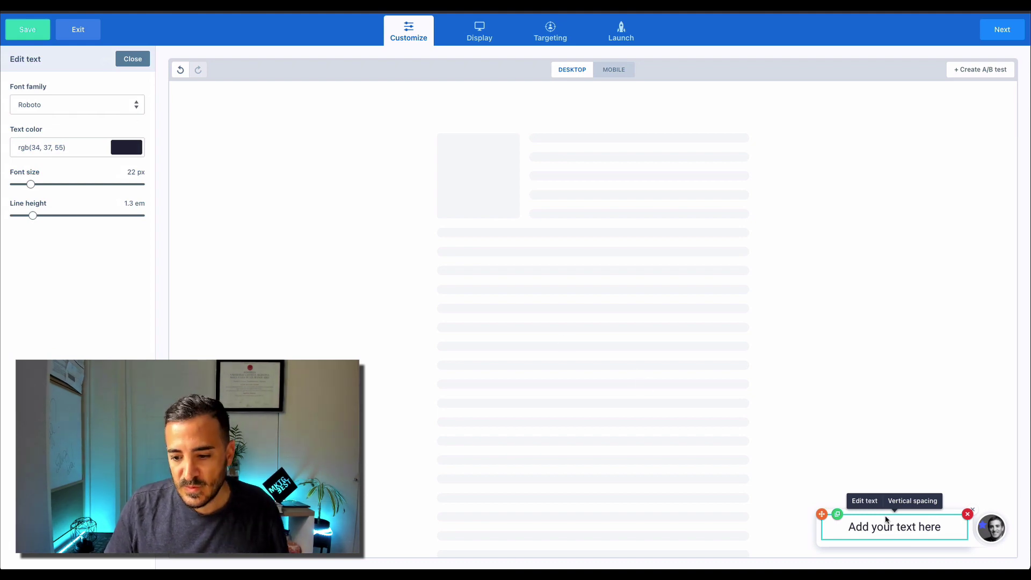
{"action": "left_click", "coordinate": [880, 525]}
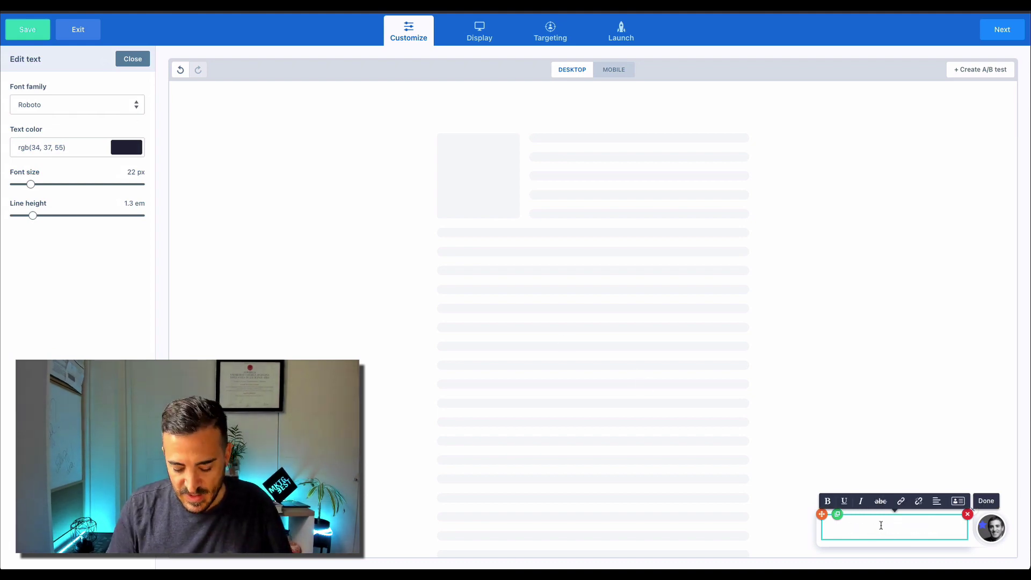
{"action": "type", "text": "SUPER"}
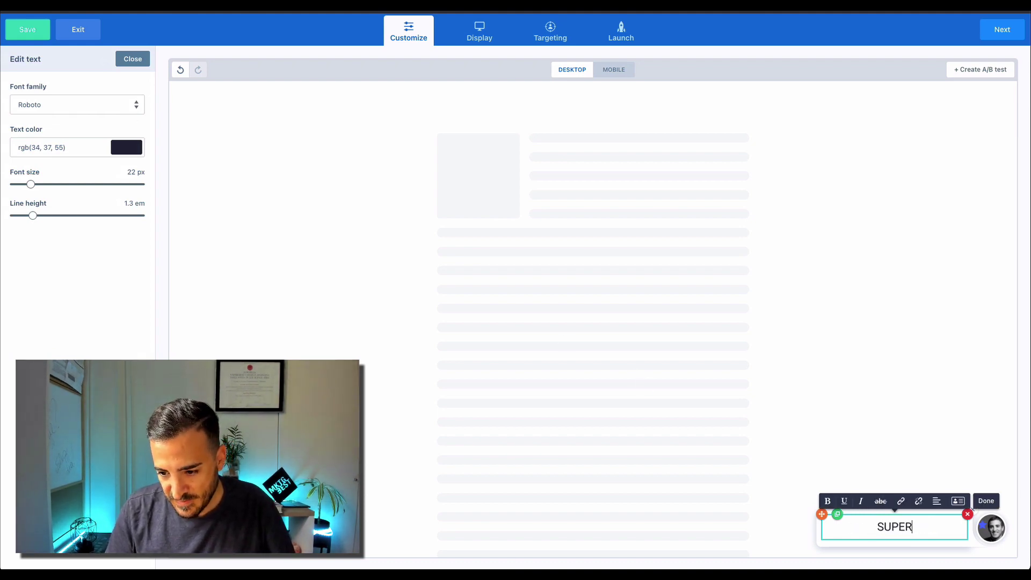
{"action": "key", "text": "BackSpace"}
{"action": "key", "text": "BackSpace"}
{"action": "key", "text": "BackSpace"}
{"action": "key", "text": "BackSpace"}
{"action": "type", "text": "uper"}
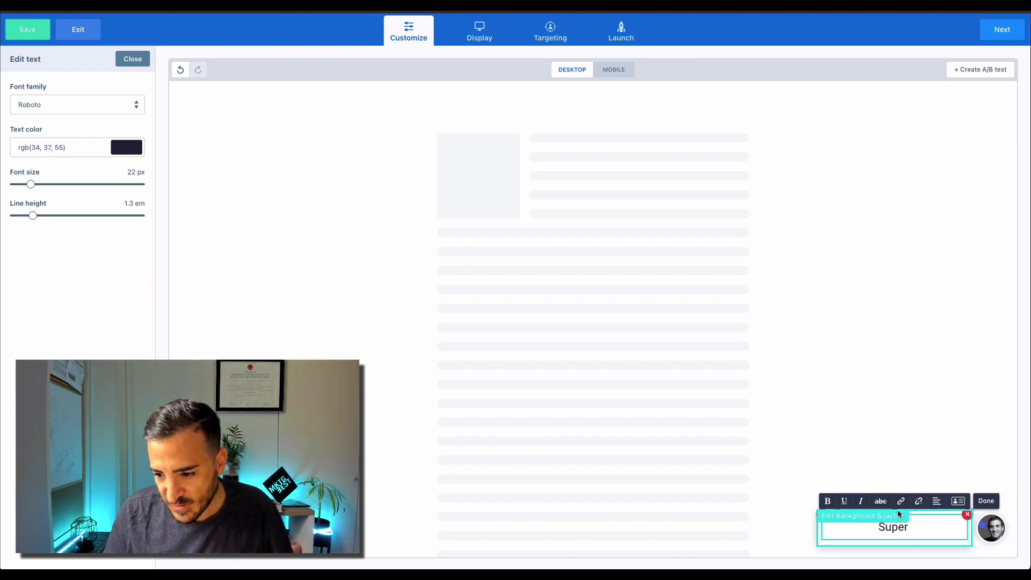
{"action": "left_click", "coordinate": [958, 501]}
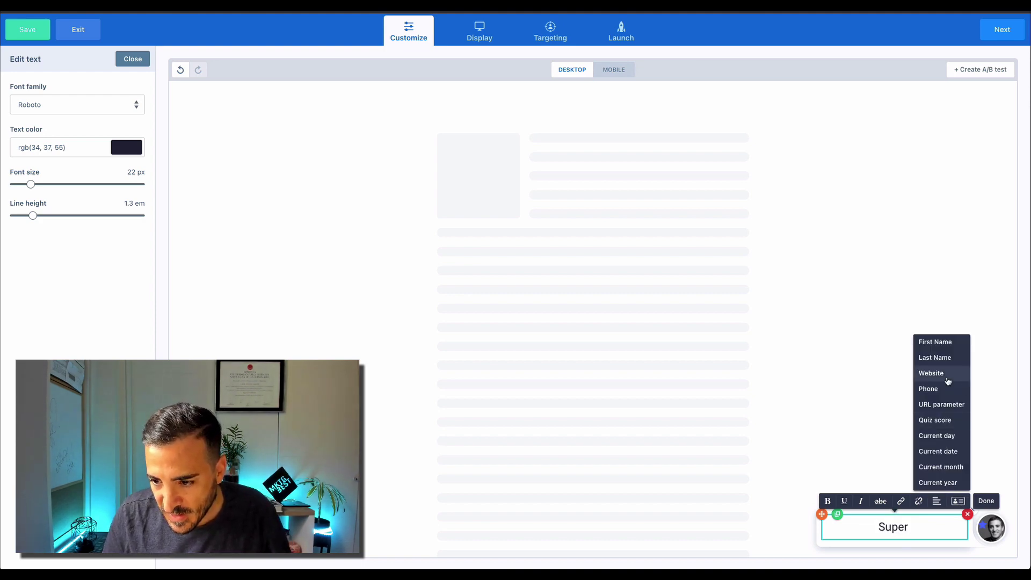
{"action": "left_click", "coordinate": [944, 342]}
{"action": "type", "text": ","}
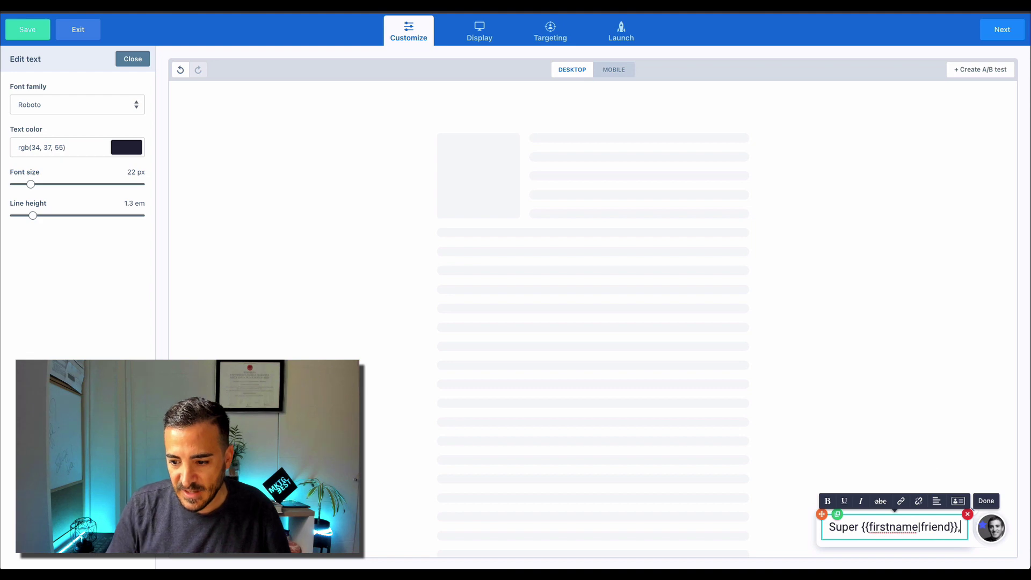
- Complete the thank-you message with "revisa tu email en unos minutos." and finish editing the text element
{"action": "type", "text": " revi"}
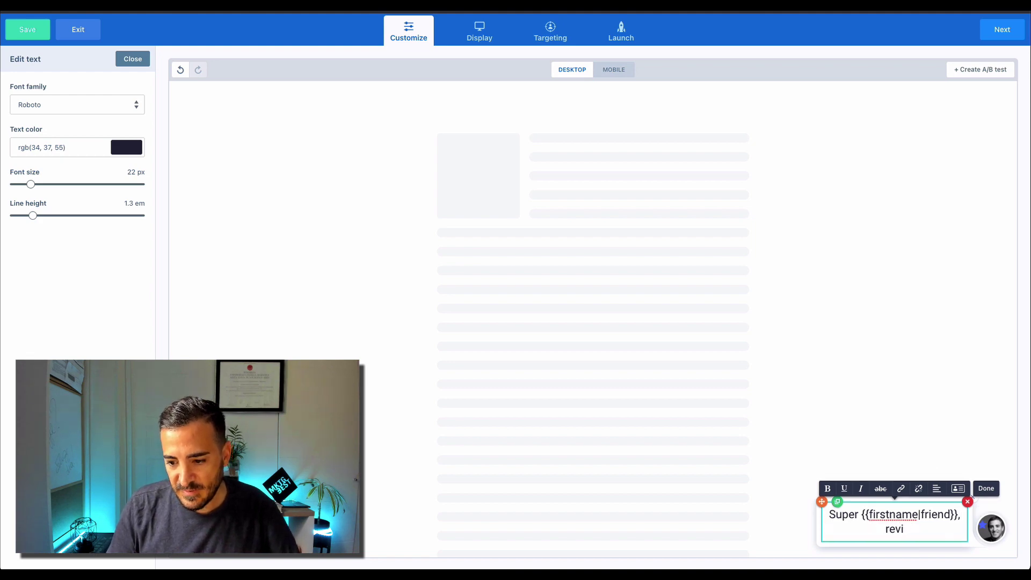
{"action": "type", "text": "sa tu email en u"}
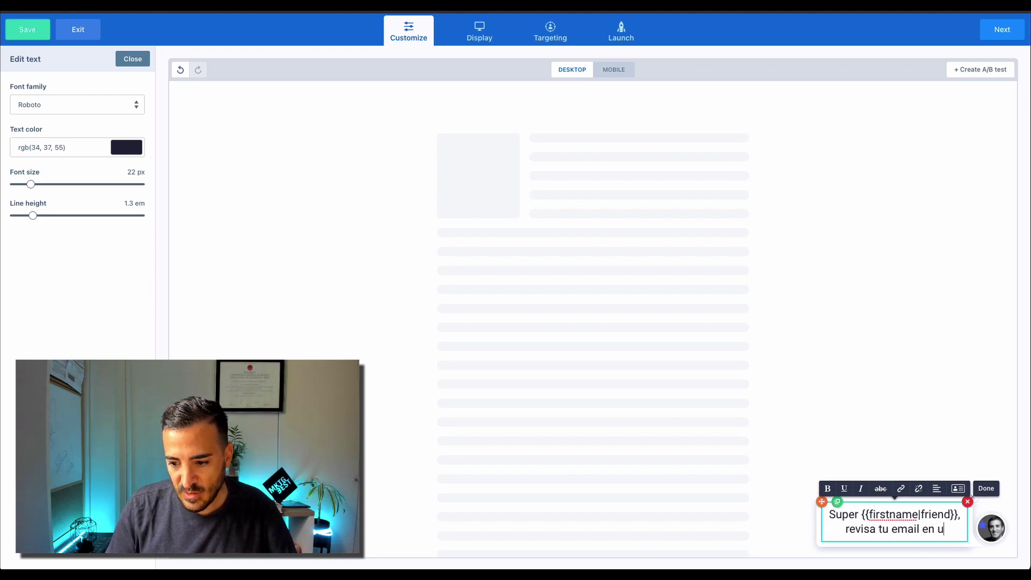
{"action": "type", "text": "nos mintuss"}
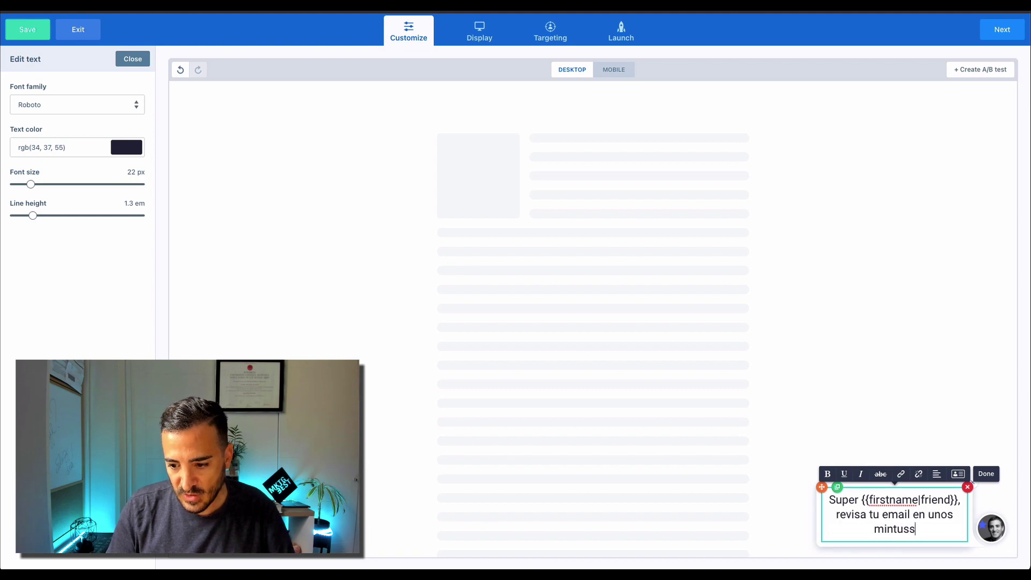
{"action": "key", "text": "BackSpace"}
{"action": "key", "text": "BackSpace"}
{"action": "type", "text": "tos"}
{"action": "key", "text": "BackSpace"}
{"action": "key", "text": "BackSpace"}
{"action": "key", "text": "BackSpace"}
{"action": "key", "text": "BackSpace"}
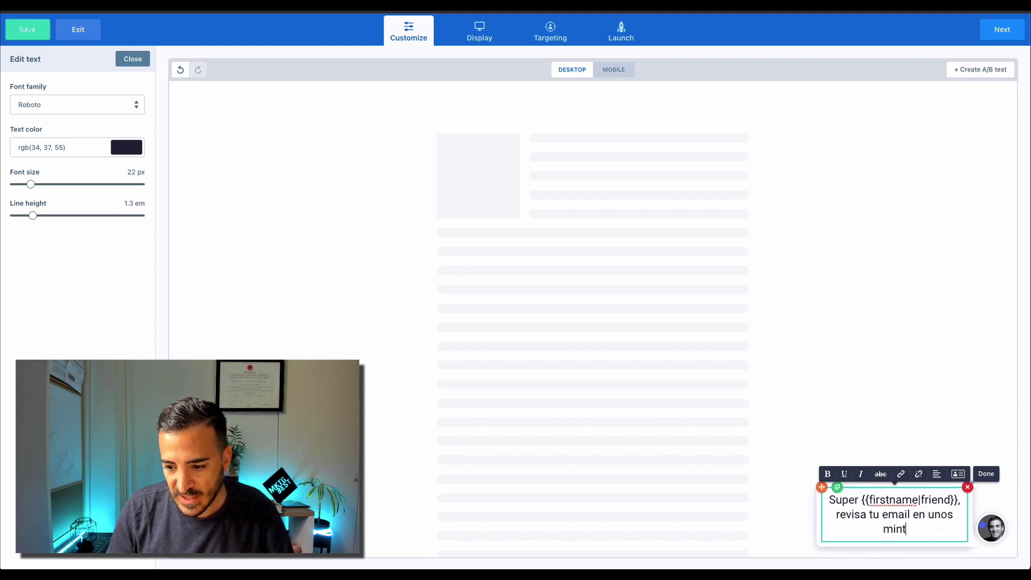
{"action": "key", "text": "BackSpace"}
{"action": "type", "text": "utos."}
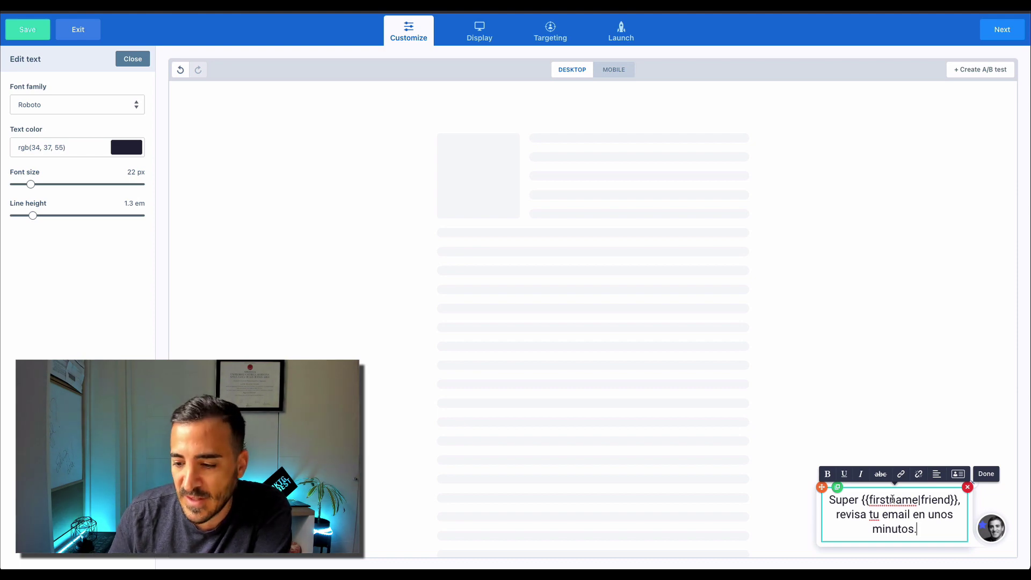
{"action": "left_click", "coordinate": [981, 476]}
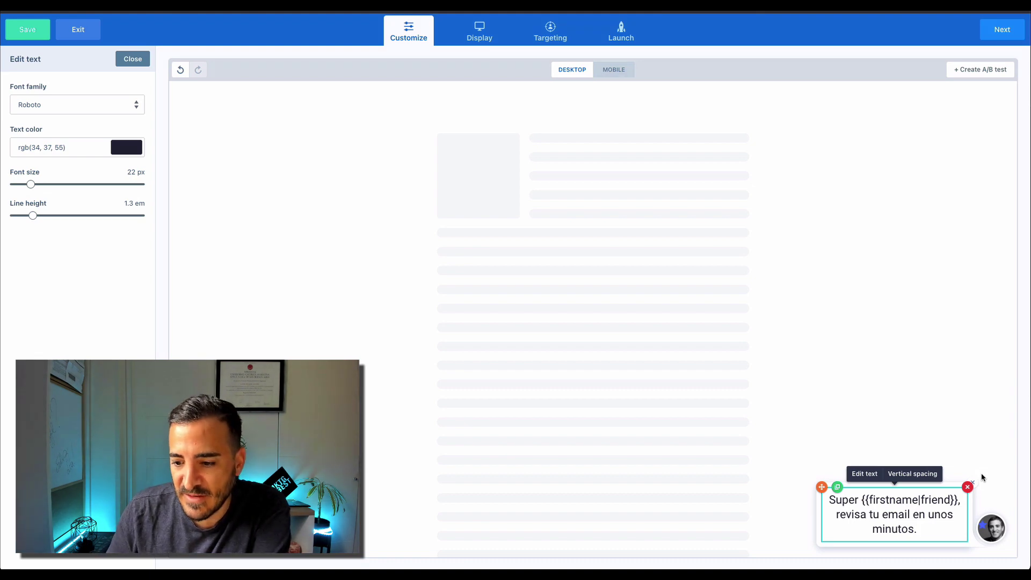
{"action": "left_click", "coordinate": [133, 58]}
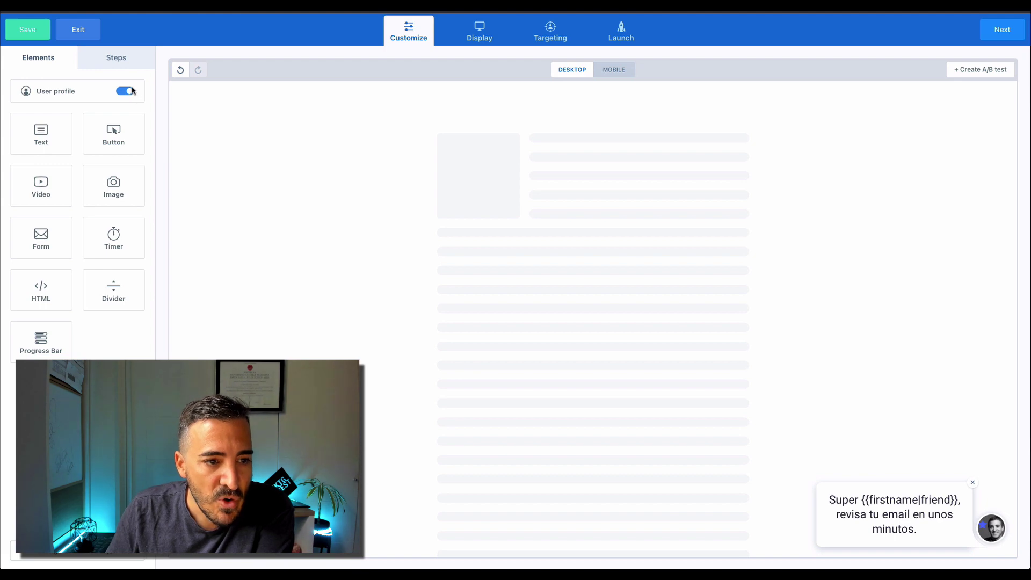
- Set the Option #1 button's action in First Step to "Go to next step"
{"action": "left_click", "coordinate": [129, 66]}
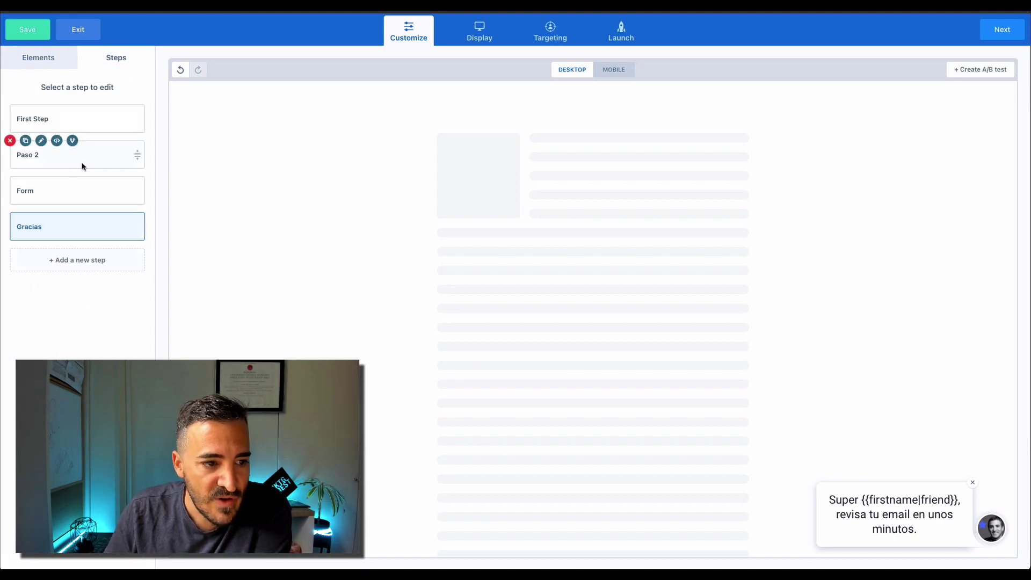
{"action": "left_click", "coordinate": [96, 122]}
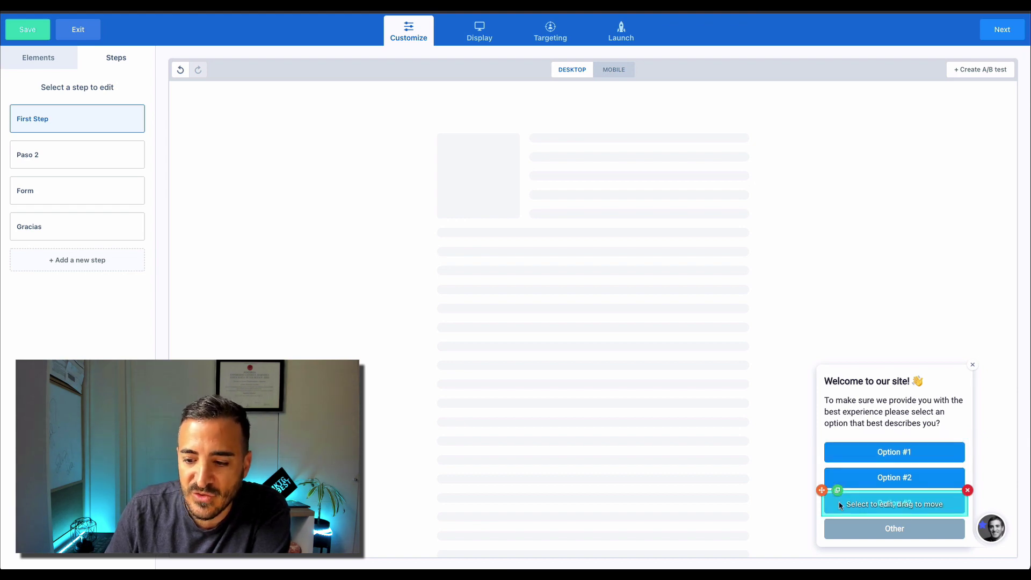
{"action": "left_click", "coordinate": [901, 455]}
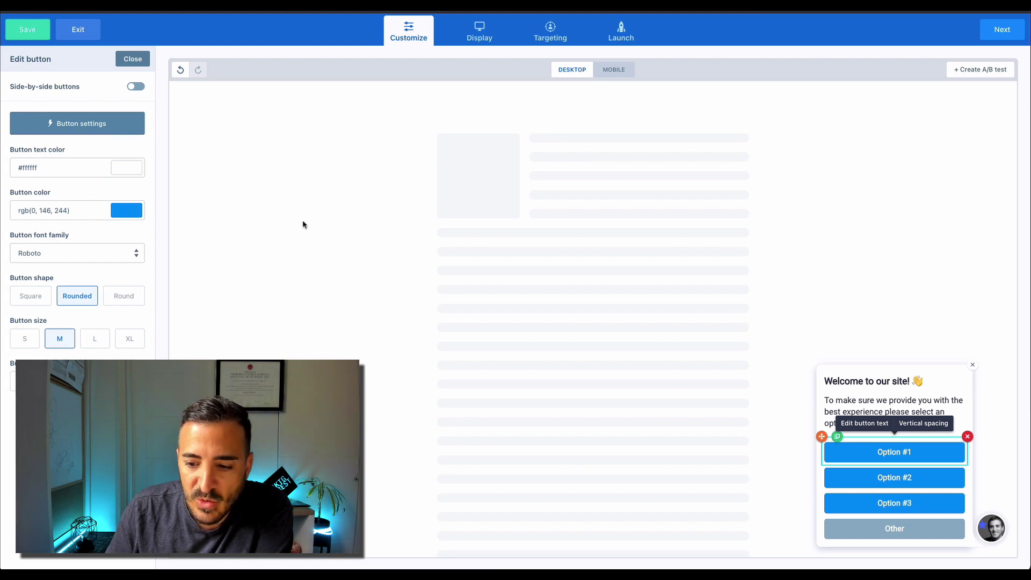
{"action": "left_click", "coordinate": [113, 133]}
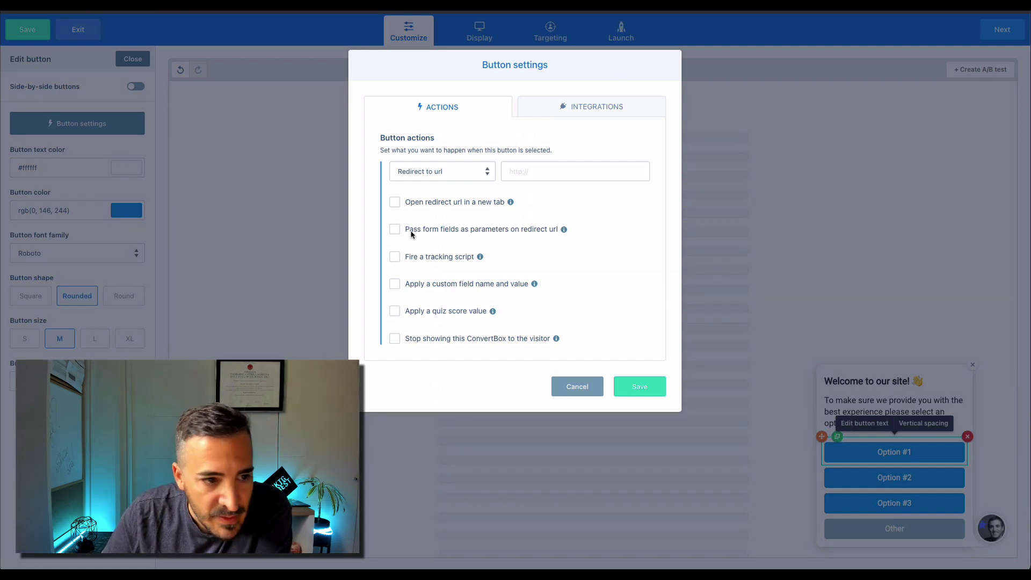
{"action": "left_click", "coordinate": [437, 177]}
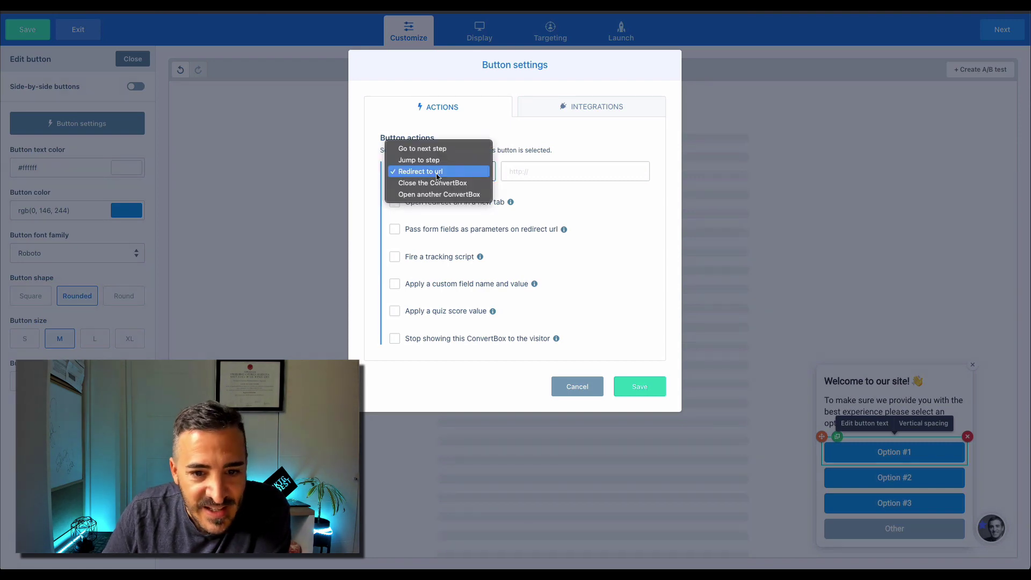
{"action": "left_click", "coordinate": [442, 149]}
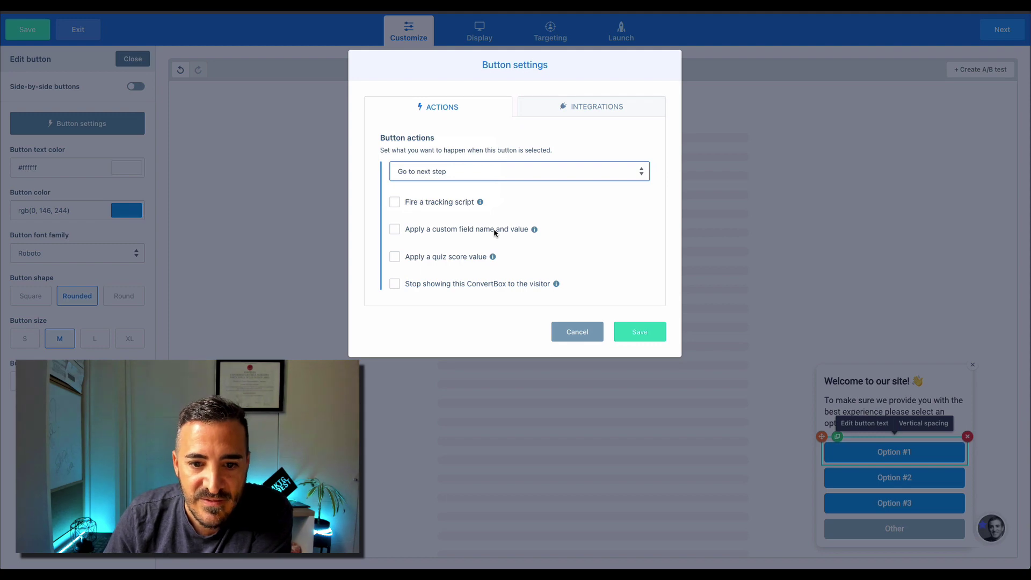
- Enable applying a custom field name and value for the Option #1 button, with the field value "gerente"
{"action": "left_click", "coordinate": [417, 231]}
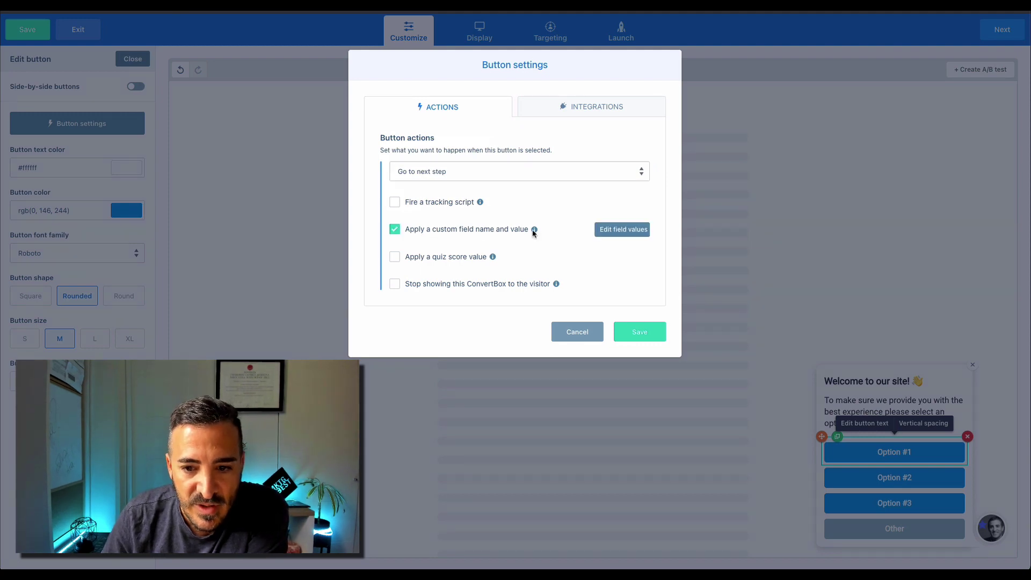
{"action": "left_click", "coordinate": [626, 231]}
{"action": "left_click", "coordinate": [457, 125]}
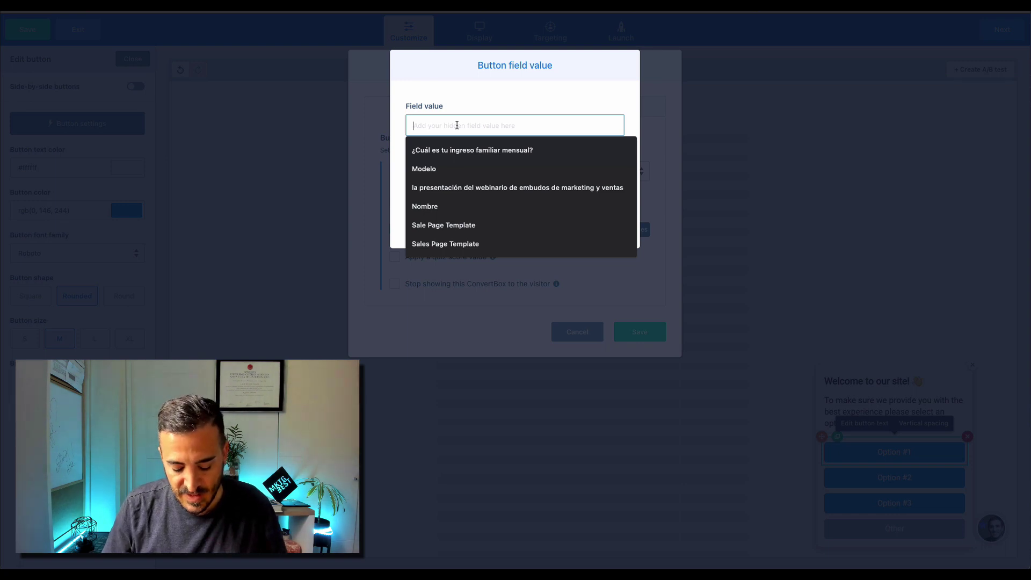
{"action": "type", "text": "s"}
{"action": "key", "text": "BackSpace"}
{"action": "type", "text": "gerente"}
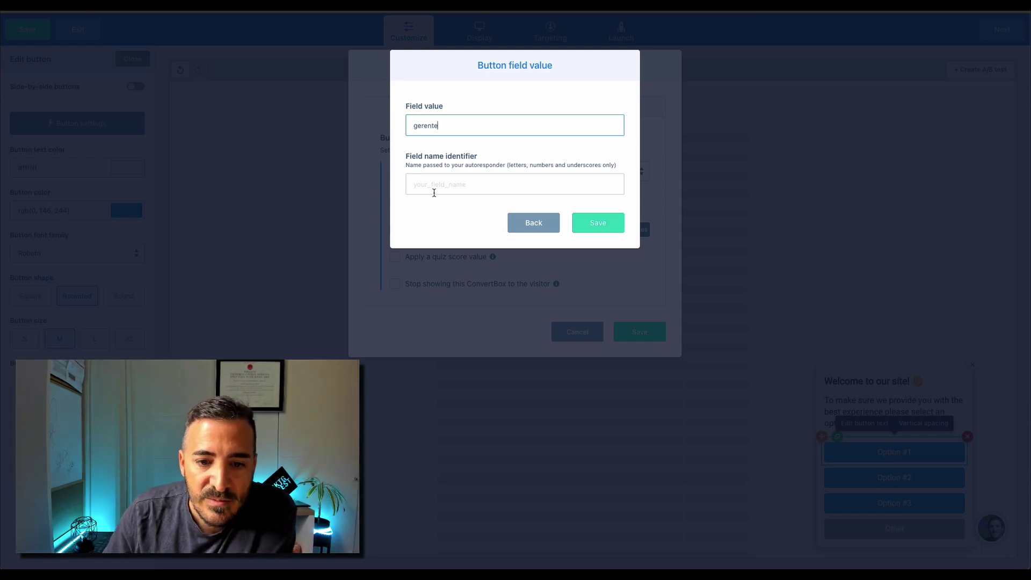
- Switch to ActiveCampaign and look up the Avatar field on a contact and its personalization tag among the contact fields
{"action": "left_click", "coordinate": [434, 192]}
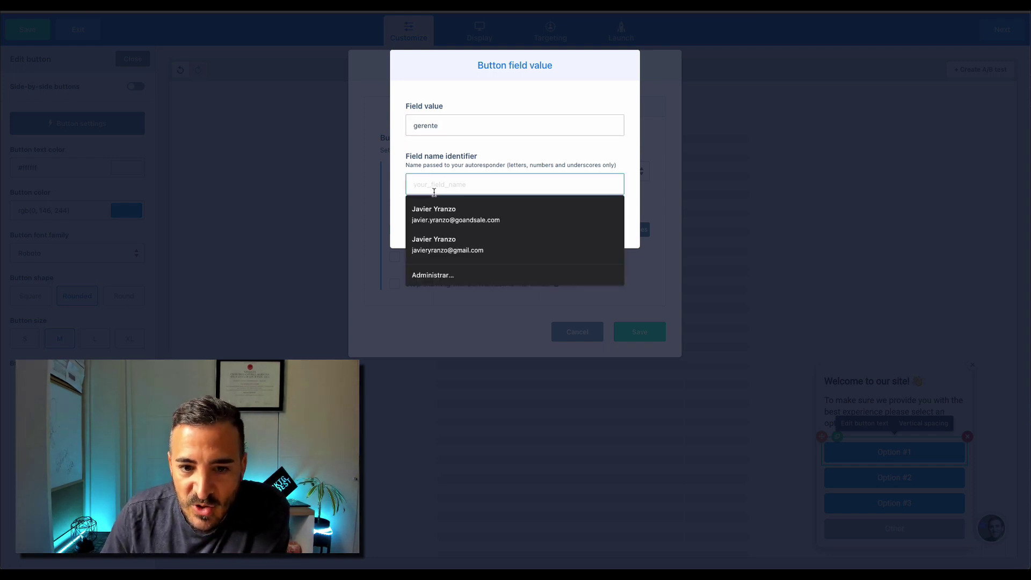
{"action": "left_click", "coordinate": [428, 163]}
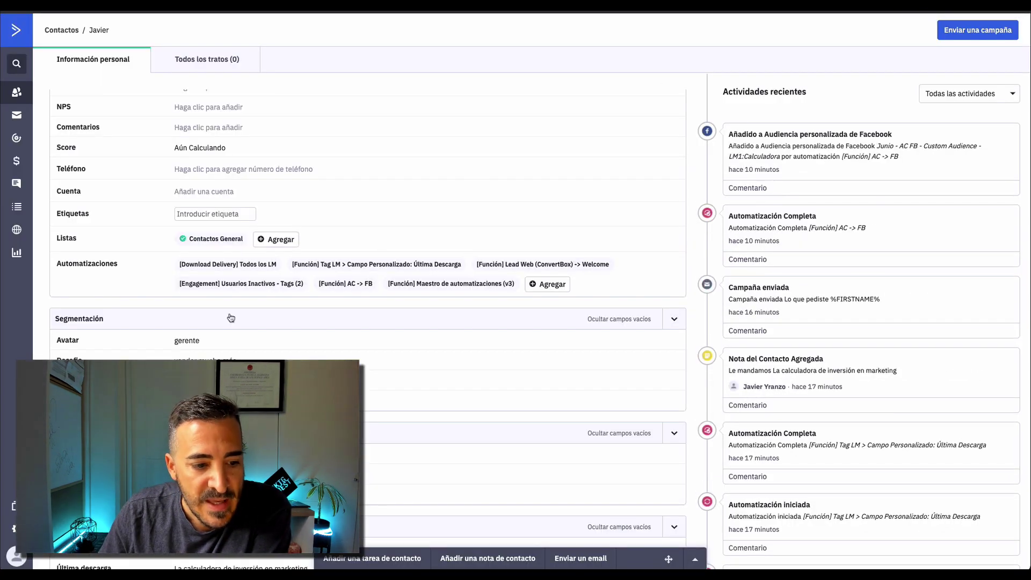
{"action": "double_click", "coordinate": [67, 340]}
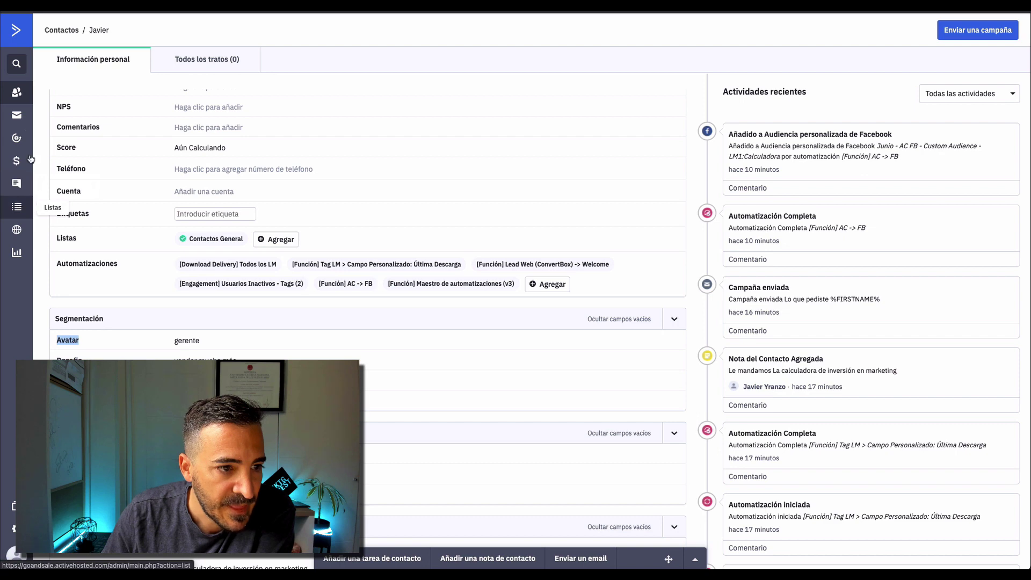
{"action": "left_click", "coordinate": [61, 107]}
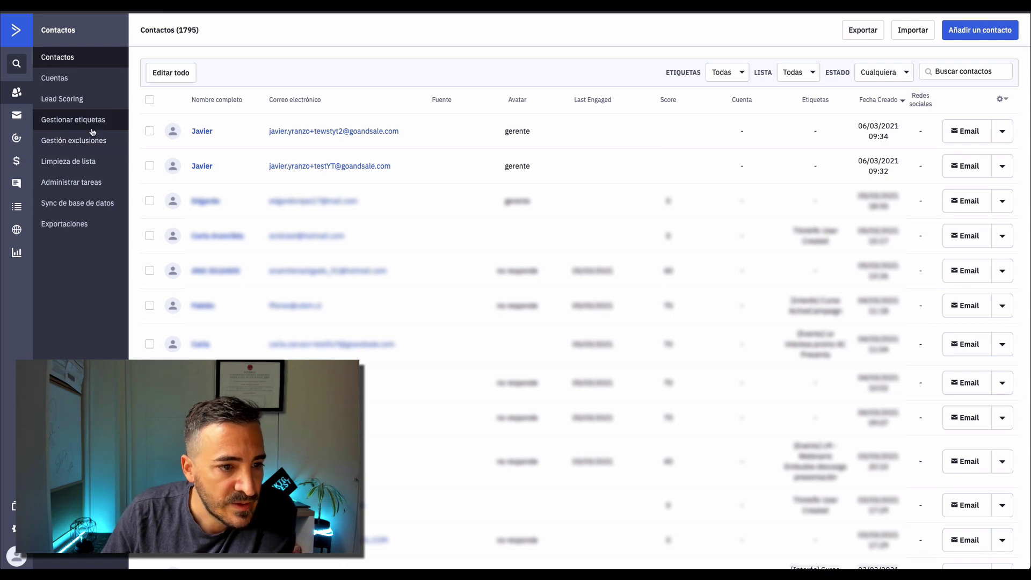
{"action": "left_click", "coordinate": [20, 215]}
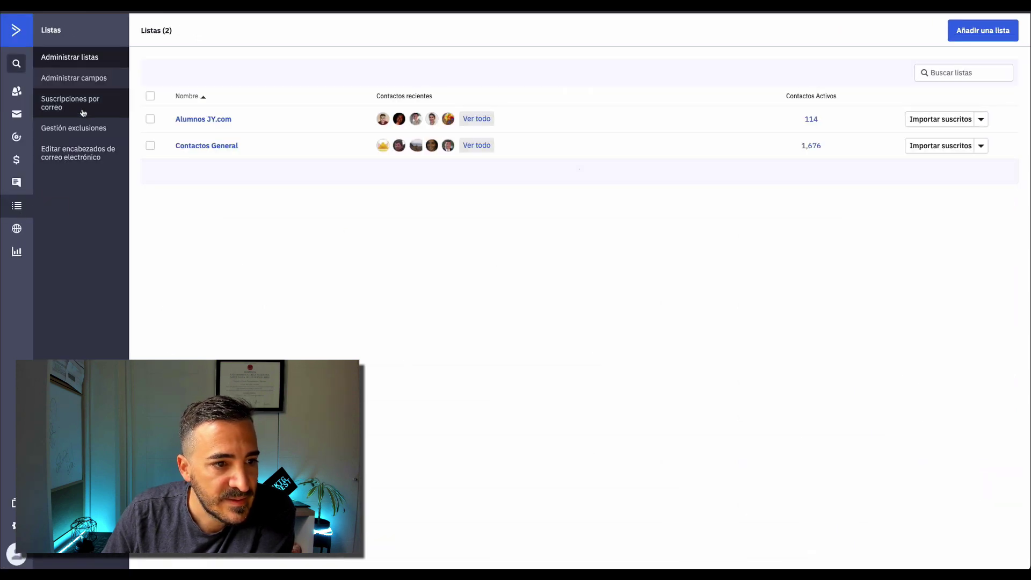
{"action": "left_click", "coordinate": [95, 80]}
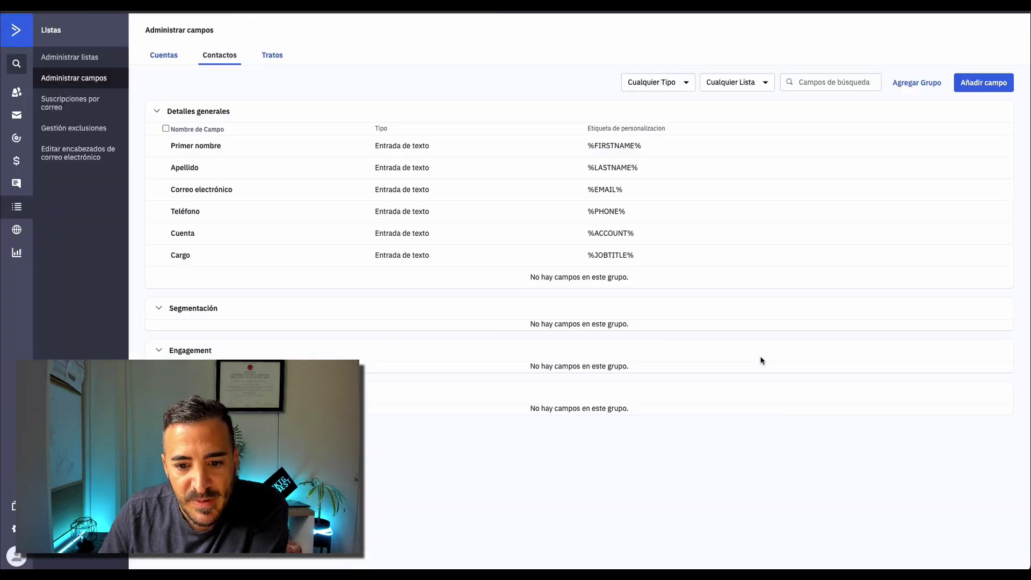
{"action": "scroll", "coordinate": [438, 354], "scroll_direction": "down", "scroll_amount": 3}
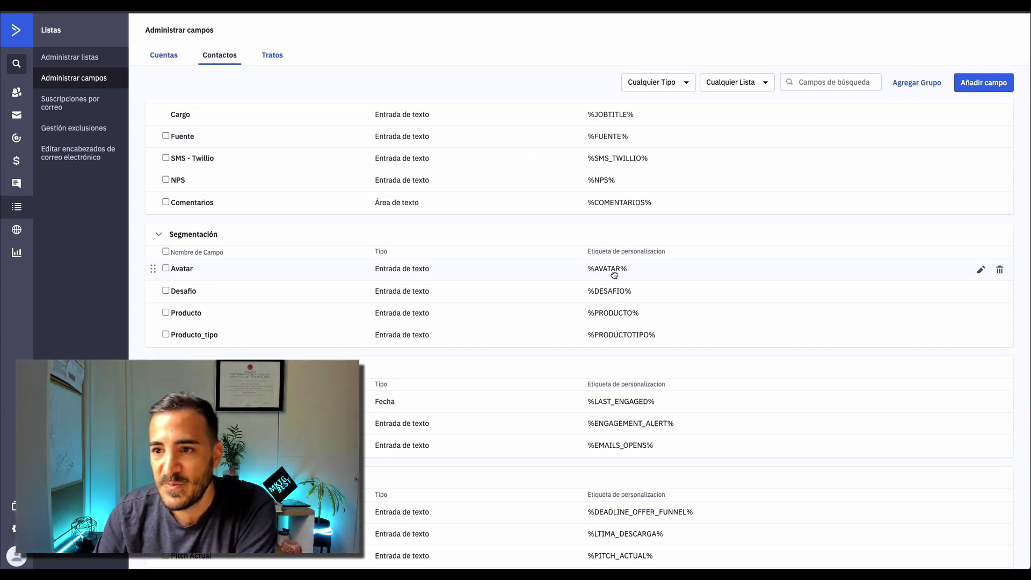
{"action": "scroll", "coordinate": [612, 300], "scroll_direction": "down", "scroll_amount": 1}
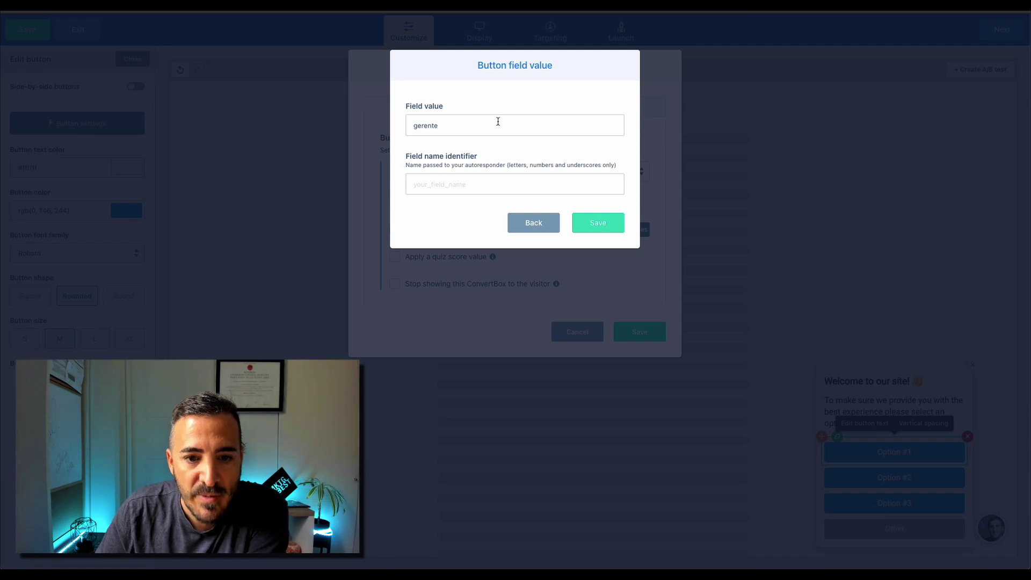
- Set the Option #1 button's field name identifier to "Avatar" and save the field values
{"action": "left_click", "coordinate": [447, 185]}
{"action": "type", "text": "A"}
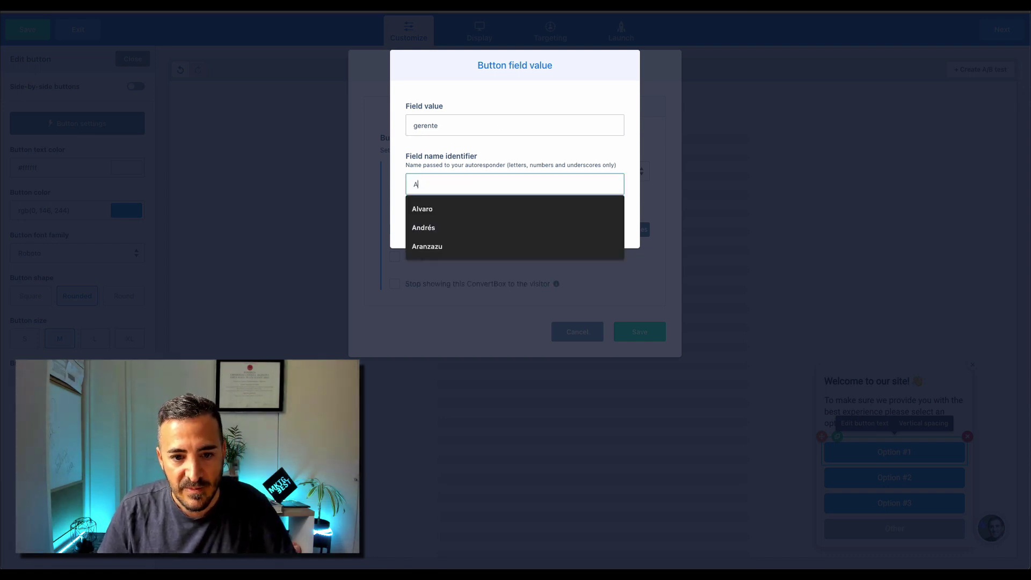
{"action": "type", "text": "vatar"}
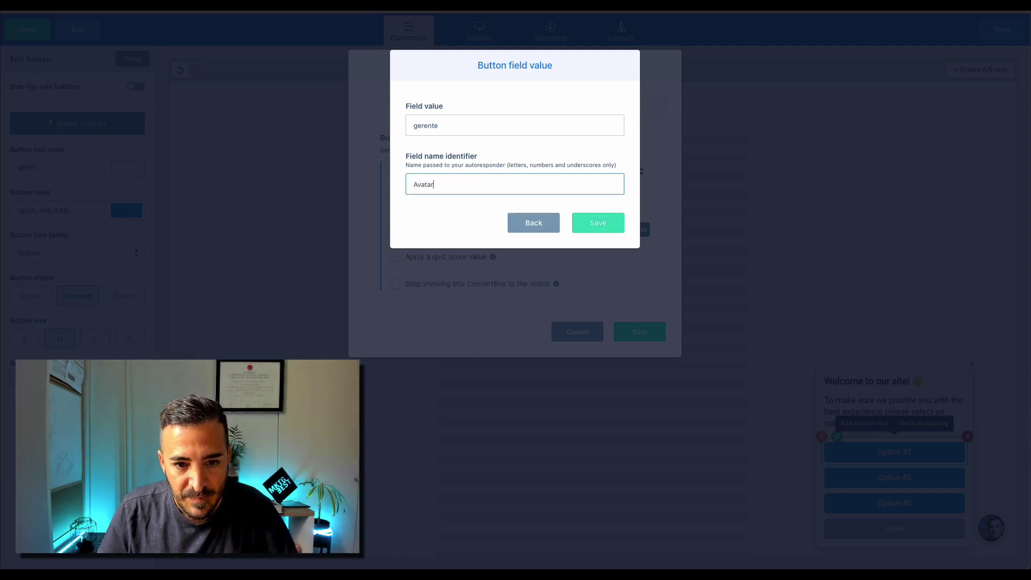
{"action": "left_click", "coordinate": [621, 224]}
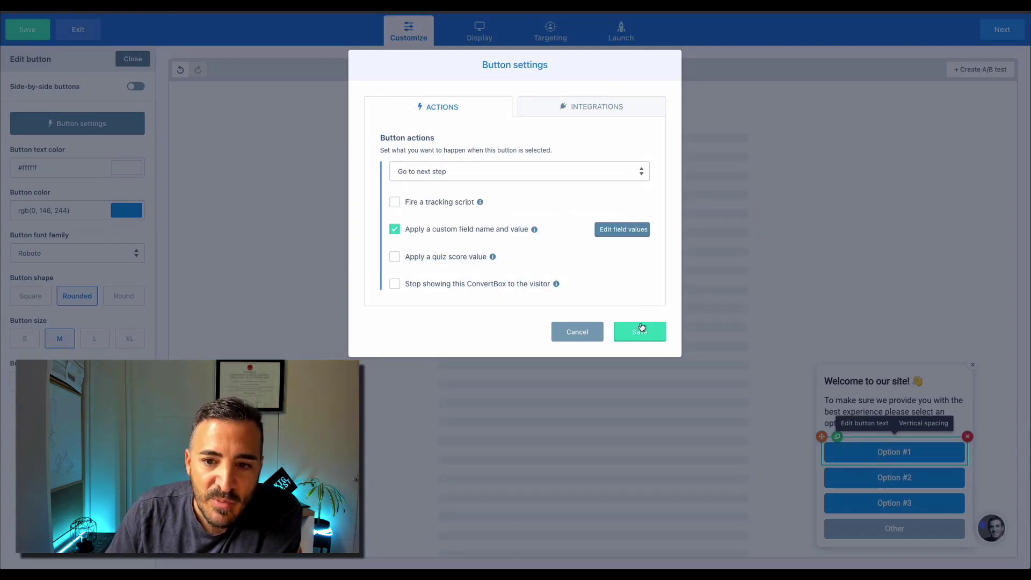
{"action": "left_click", "coordinate": [449, 204]}
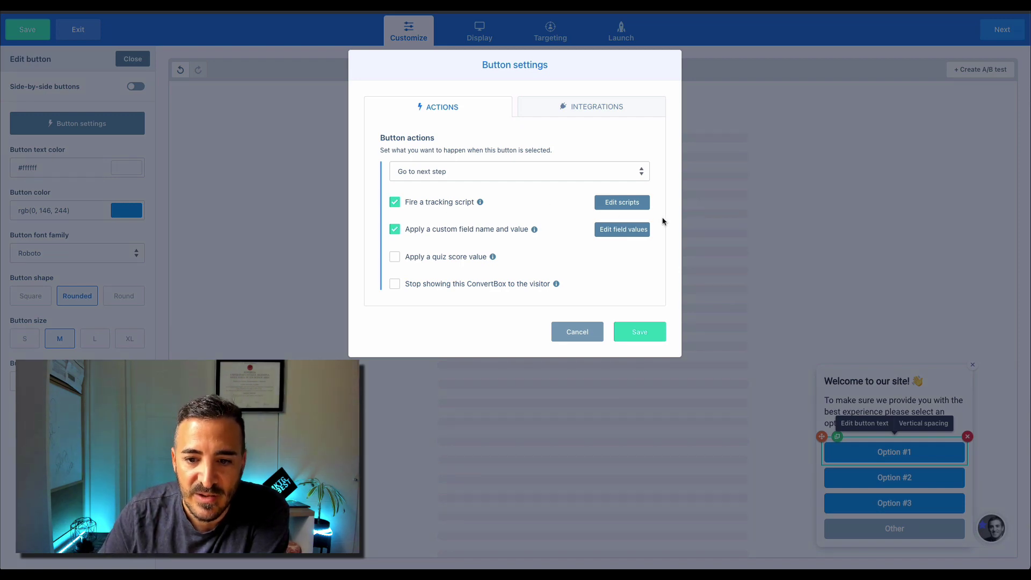
{"action": "left_click", "coordinate": [626, 203]}
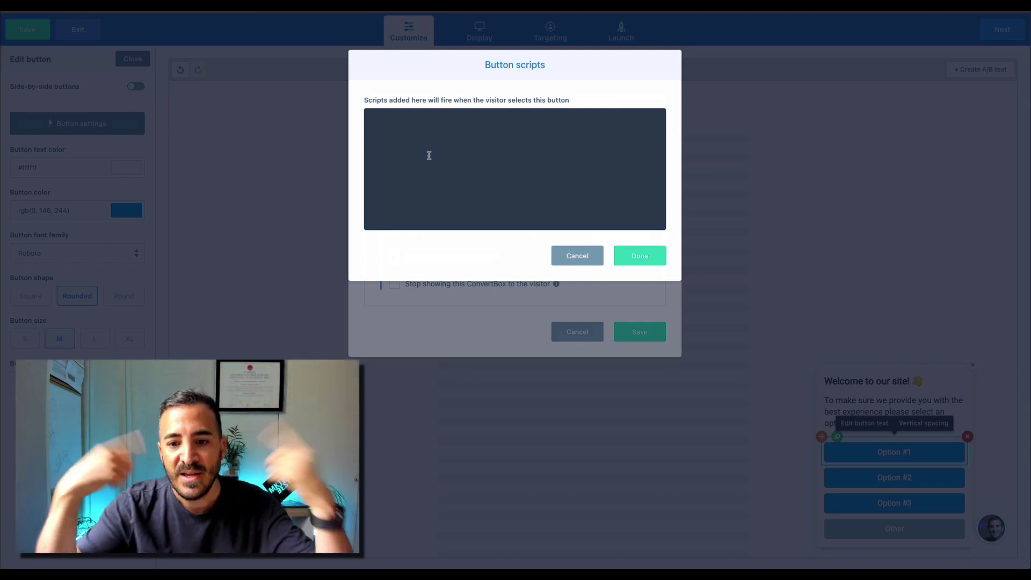
{"action": "left_click", "coordinate": [570, 263]}
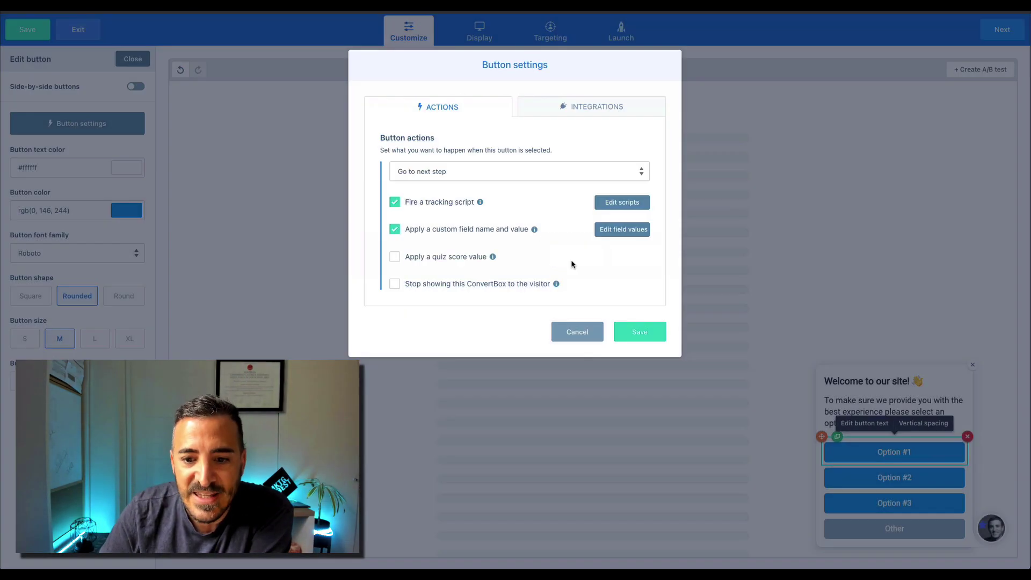
{"action": "left_click", "coordinate": [589, 340]}
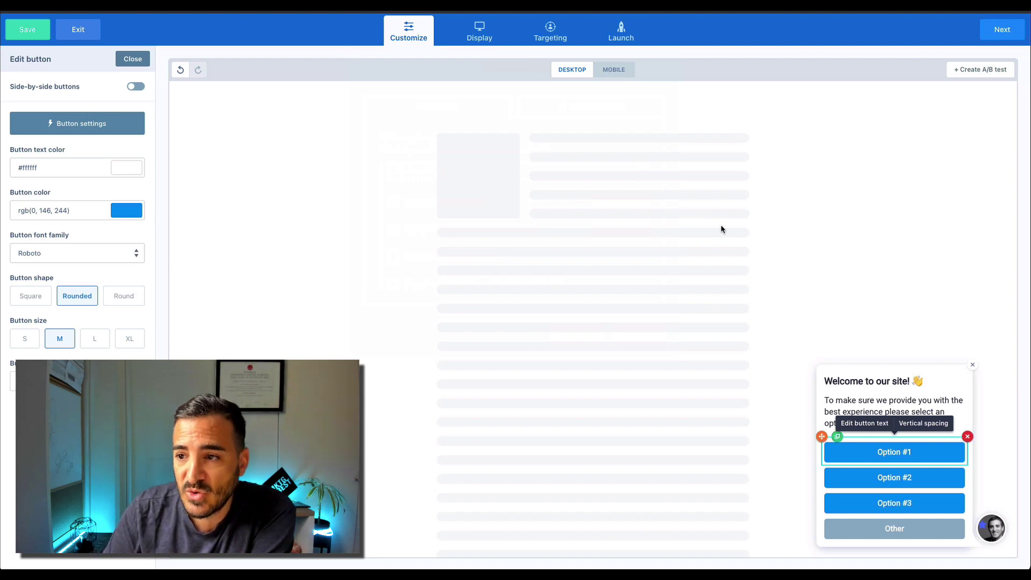
- Open the ConvertBox's display triggers for editing and disable the Time on page trigger
{"action": "left_click", "coordinate": [1002, 29]}
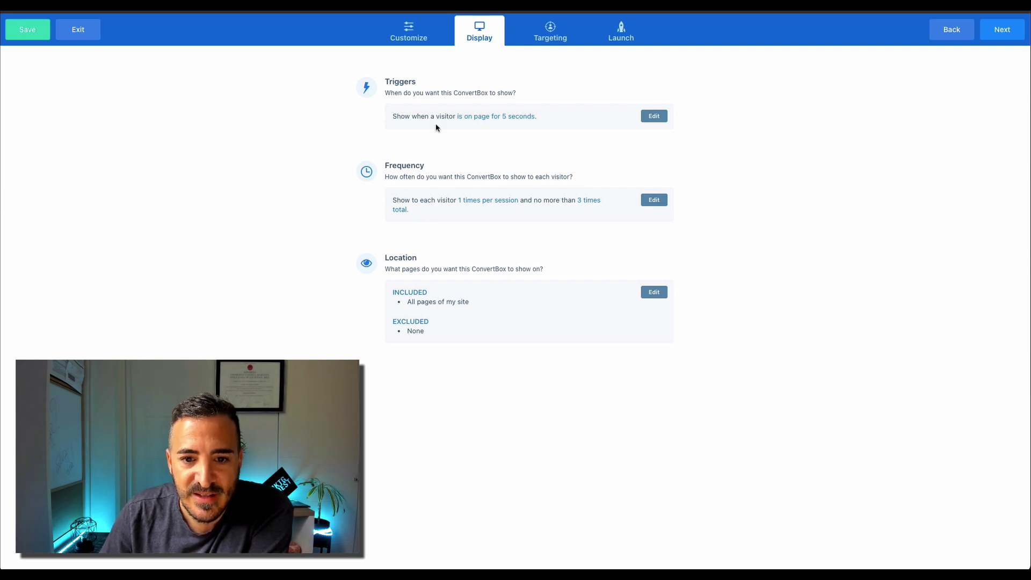
{"action": "left_click", "coordinate": [651, 118]}
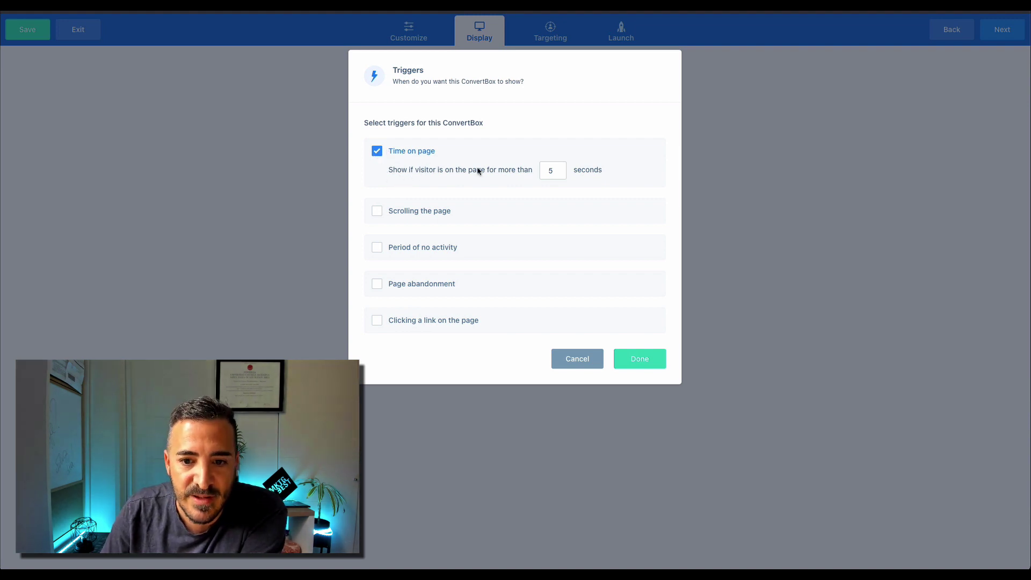
{"action": "left_click", "coordinate": [377, 151]}
- Try the Scrolling the page trigger with a threshold of 50 percent, and turn it off again
{"action": "left_click", "coordinate": [377, 191]}
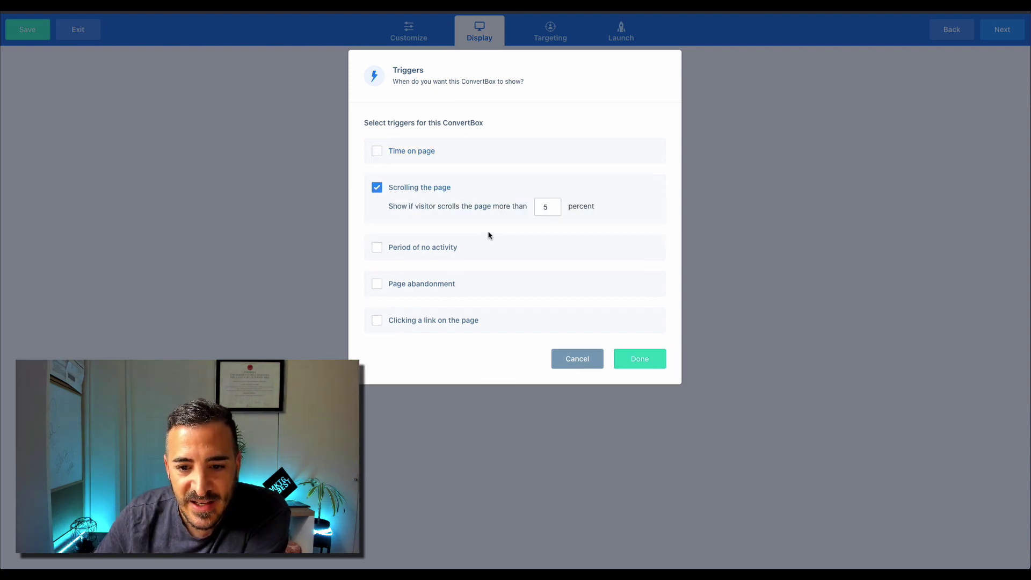
{"action": "left_click", "coordinate": [551, 207]}
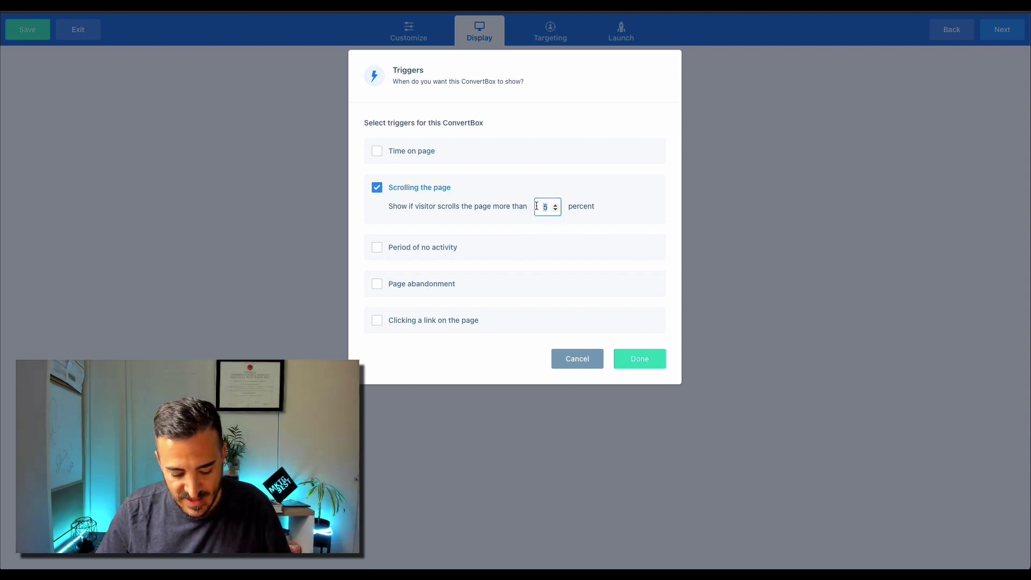
{"action": "type", "text": "0"}
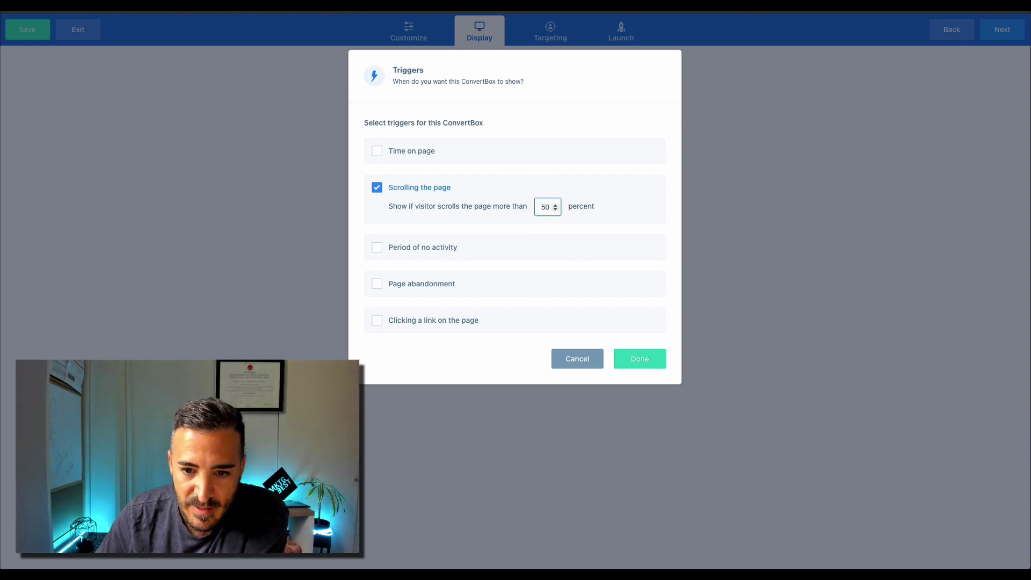
{"action": "left_click", "coordinate": [379, 189]}
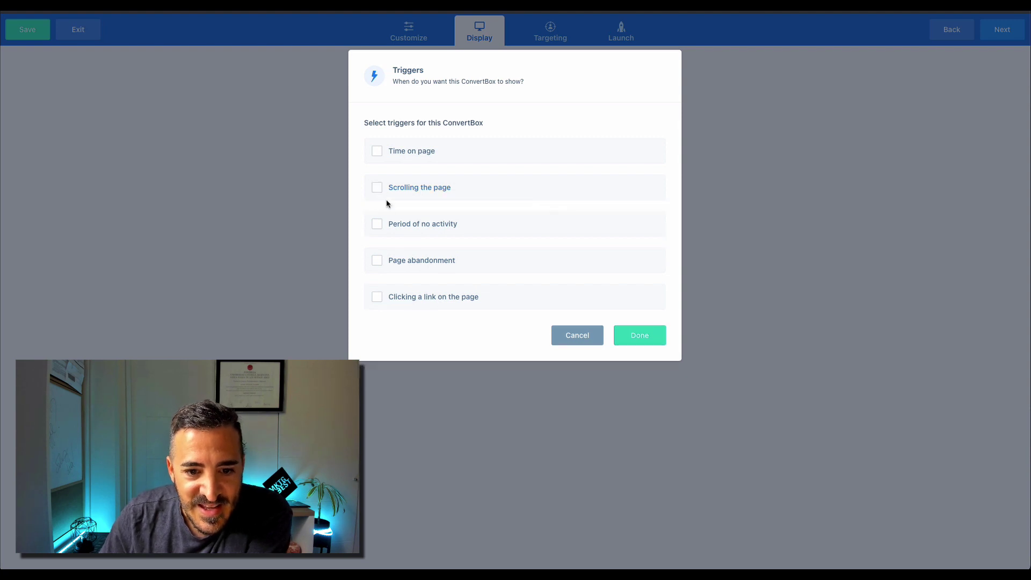
- Try the Period of no activity and Page abandonment triggers one after the other, turning each off again
{"action": "left_click", "coordinate": [378, 228]}
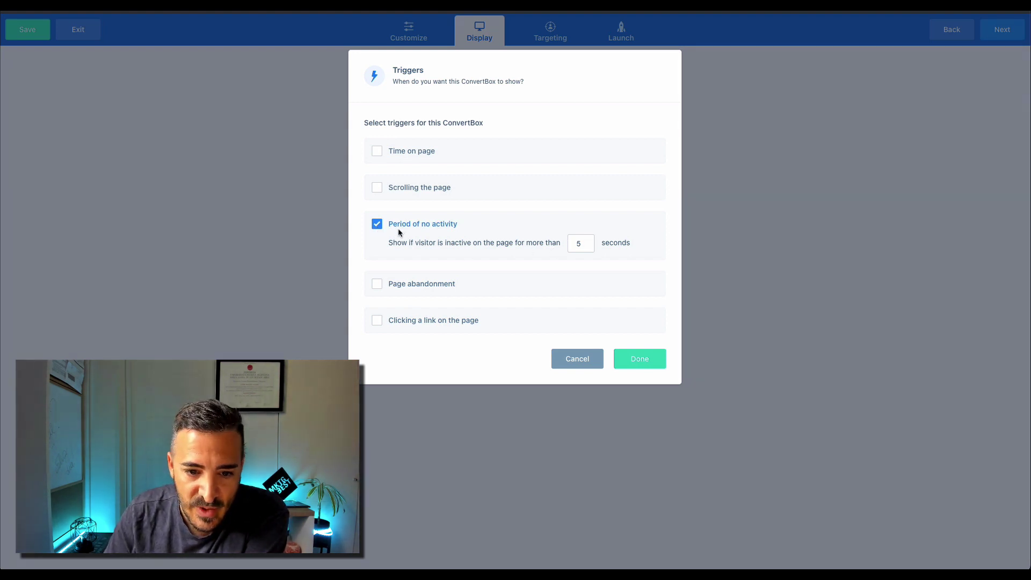
{"action": "left_click", "coordinate": [377, 230]}
{"action": "left_click", "coordinate": [377, 265]}
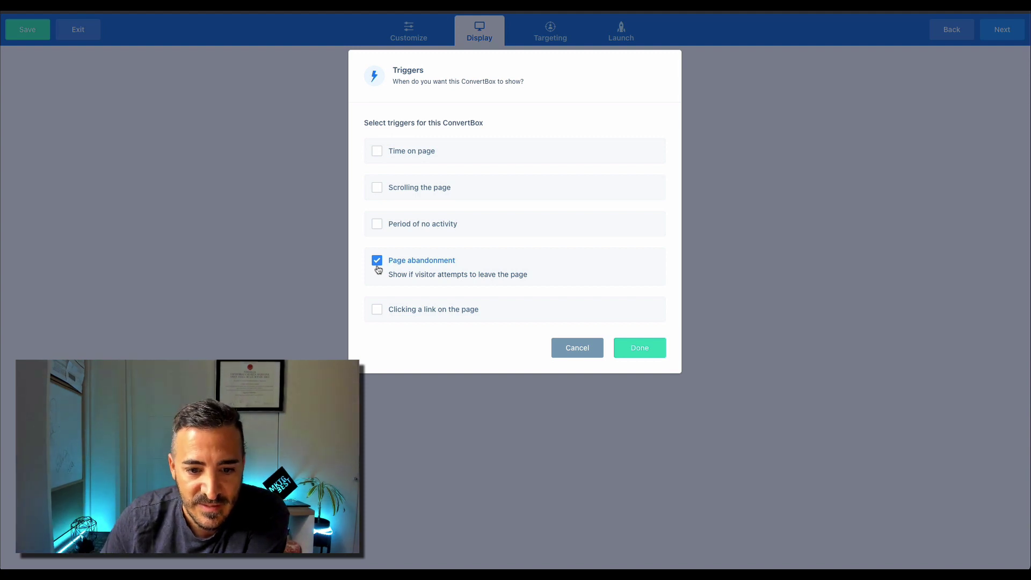
{"action": "left_click", "coordinate": [377, 268]}
- Enable the Clicking a link on the page trigger, copy its link code, and save the triggers
{"action": "left_click", "coordinate": [376, 299]}
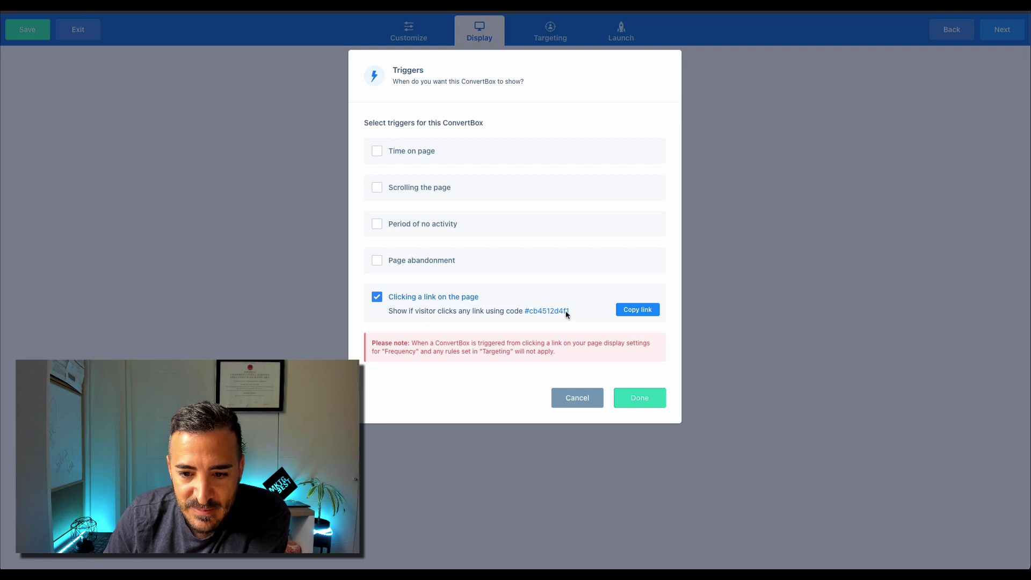
{"action": "left_click", "coordinate": [638, 310]}
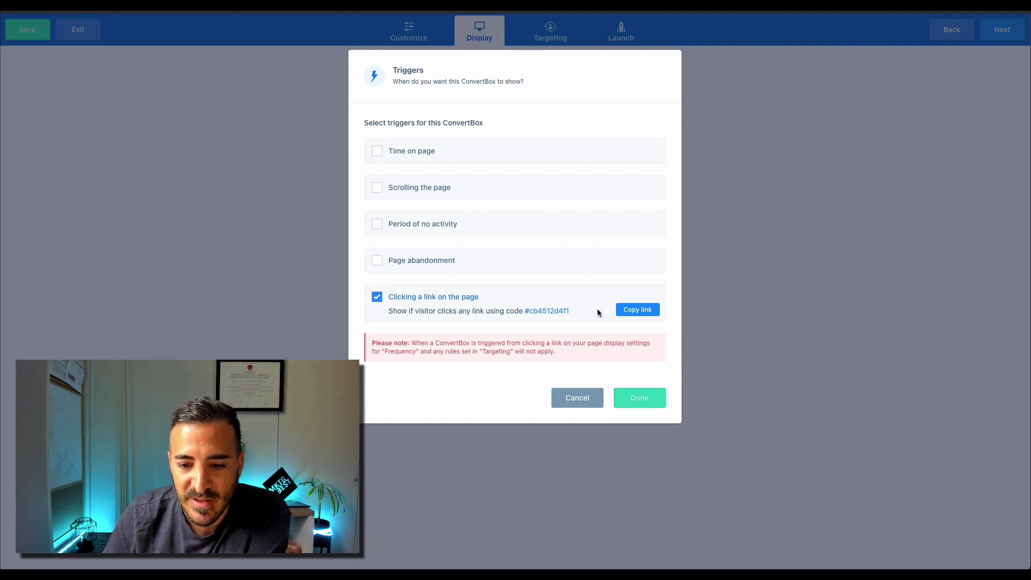
{"action": "left_click", "coordinate": [633, 408]}
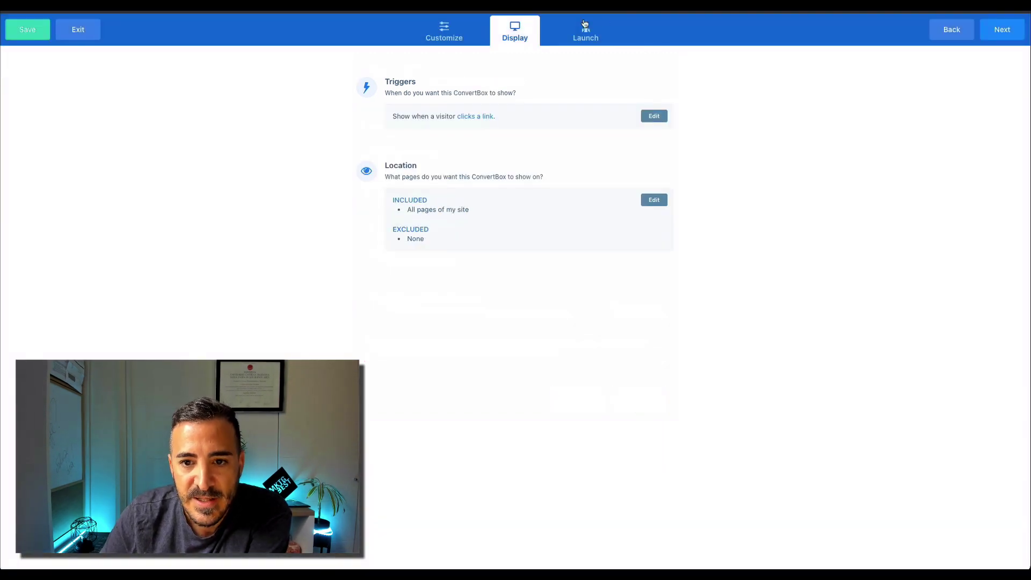
{"action": "left_click", "coordinate": [650, 202]}
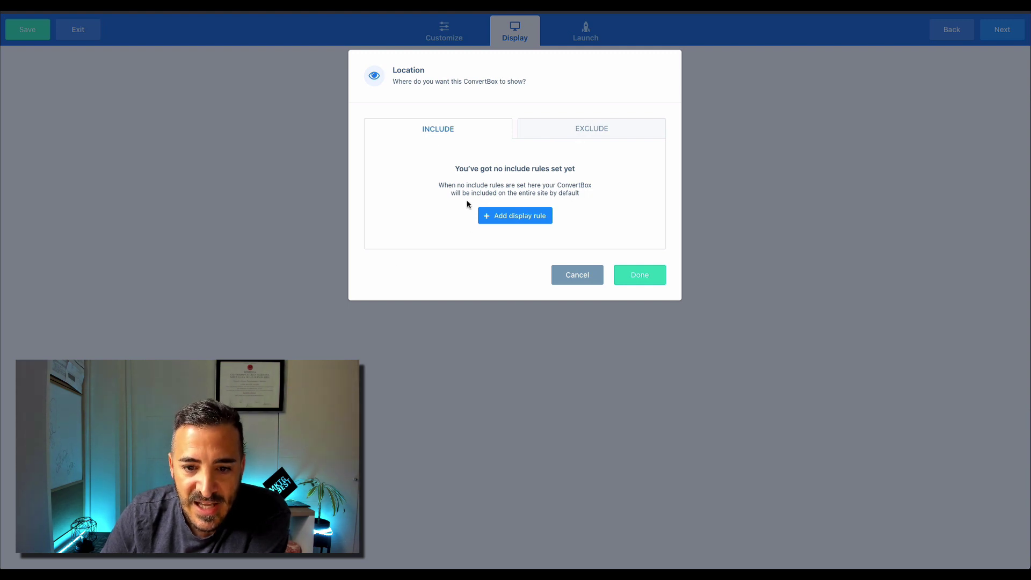
{"action": "left_click", "coordinate": [485, 218]}
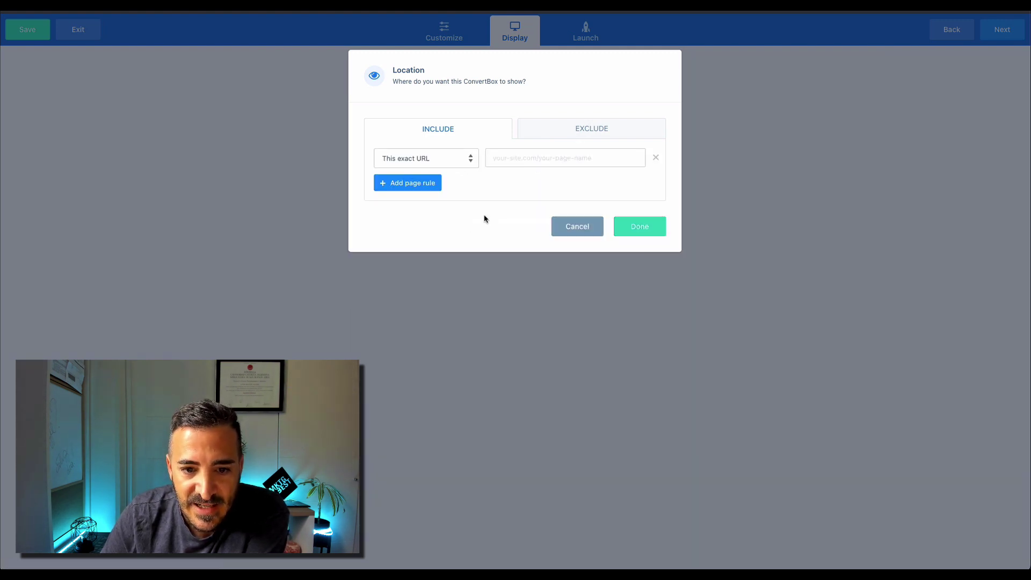
{"action": "left_click", "coordinate": [421, 158]}
{"action": "left_click", "coordinate": [479, 180]}
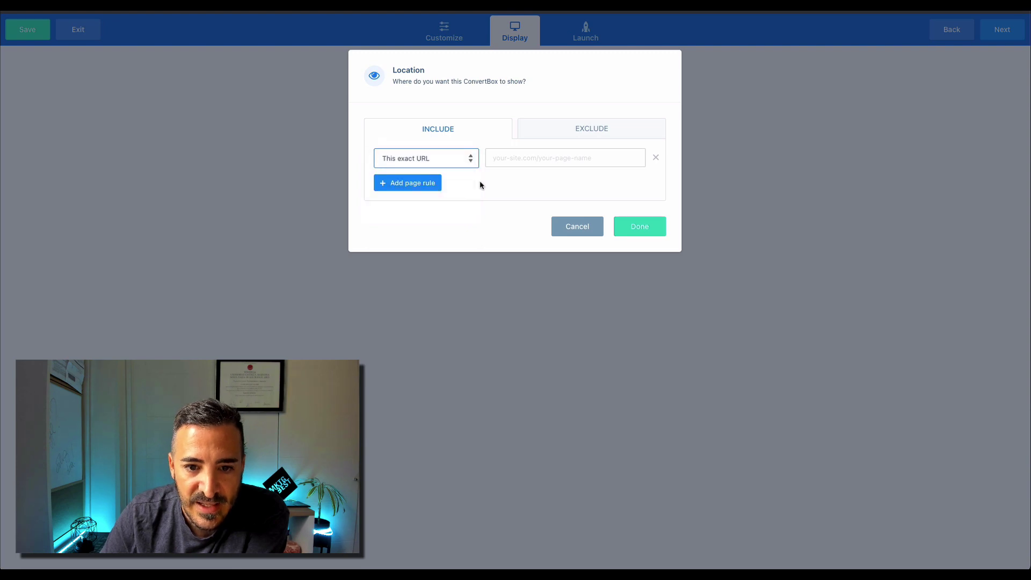
{"action": "left_click", "coordinate": [564, 230]}
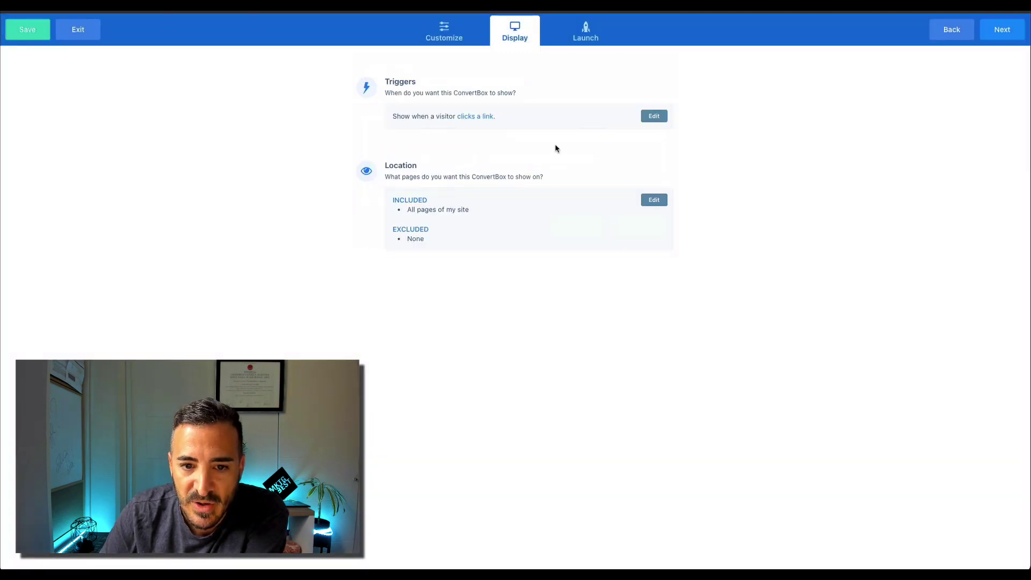
- Set the ConvertBox's launch status to active with no start and end schedule, save it, and return to the dashboard
{"action": "left_click", "coordinate": [594, 38]}
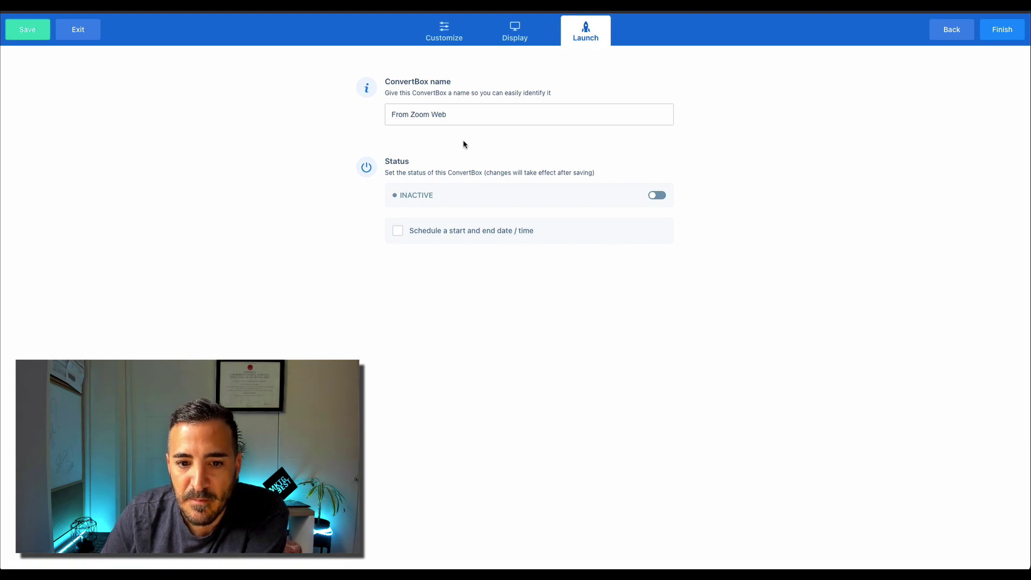
{"action": "left_click", "coordinate": [656, 195]}
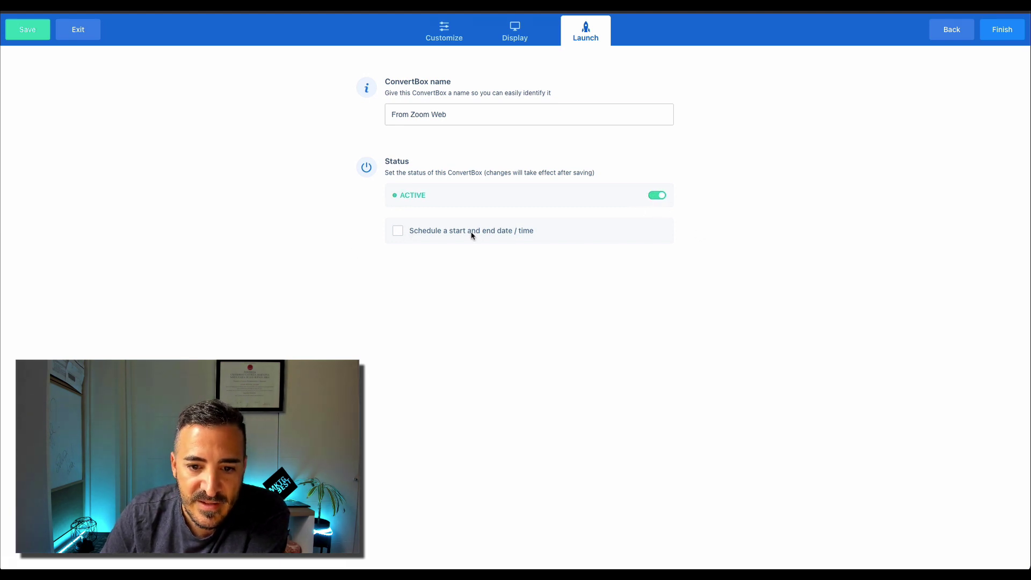
{"action": "left_click", "coordinate": [397, 235]}
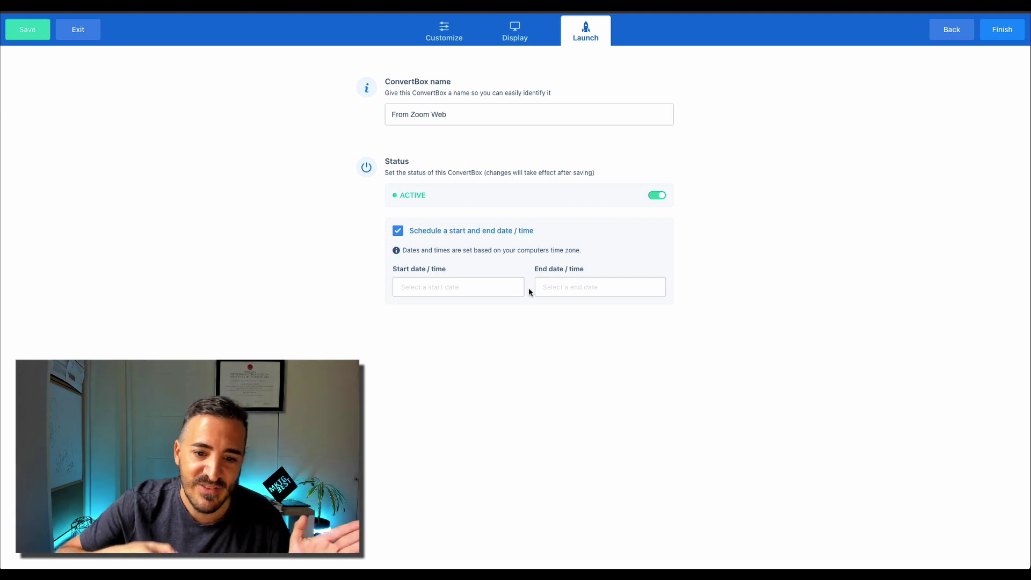
{"action": "left_click", "coordinate": [398, 231]}
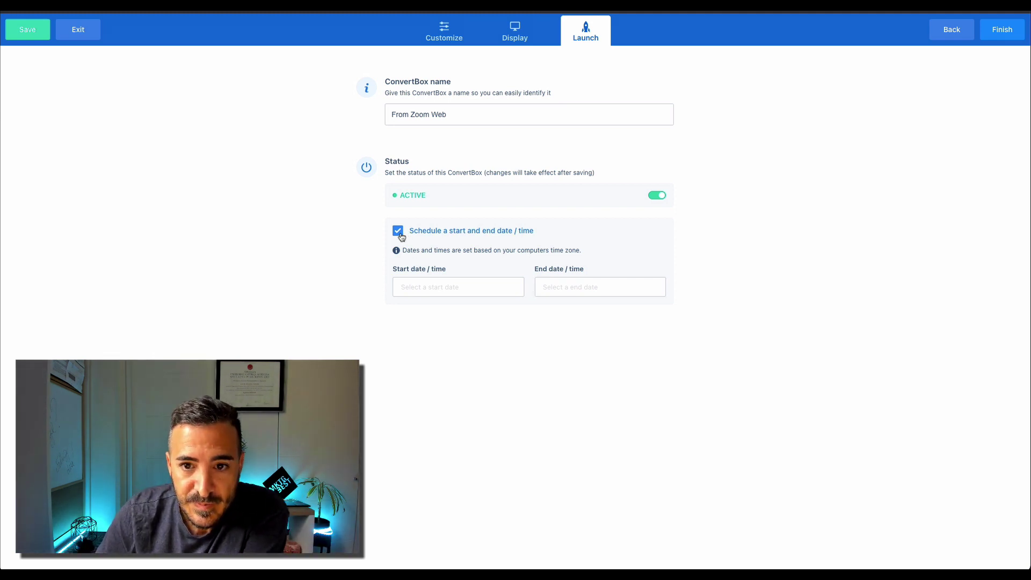
{"action": "left_click", "coordinate": [996, 24]}
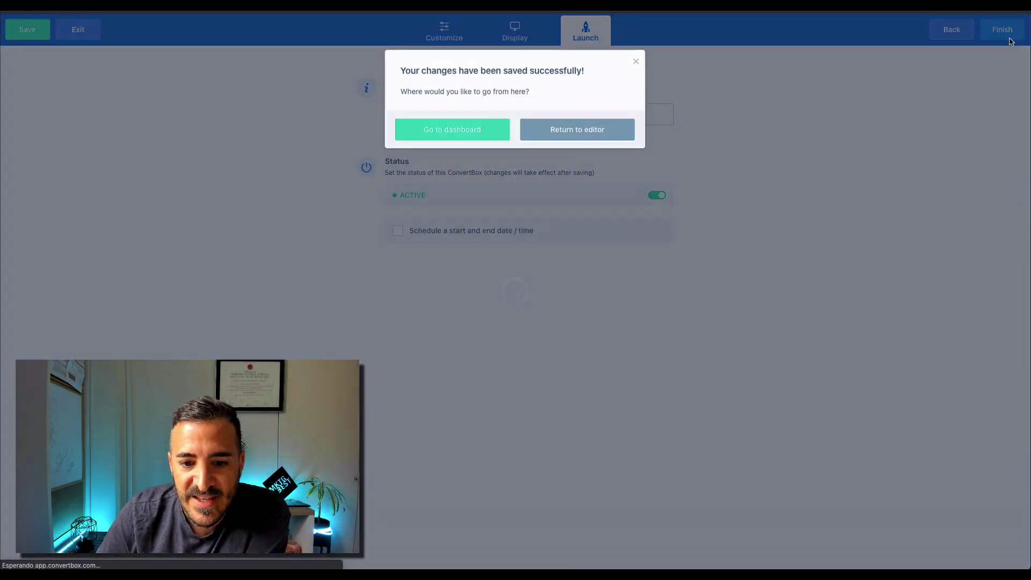
{"action": "left_click", "coordinate": [493, 128]}
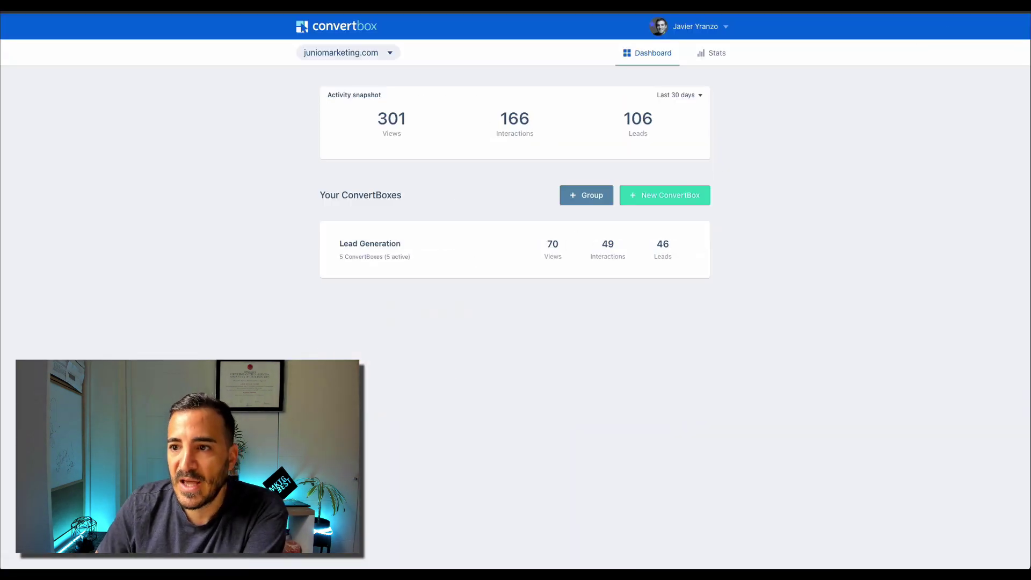
- Switch to the juniomarketing.com WordPress dashboard in a new browser page
{"action": "key", "text": "super+n"}
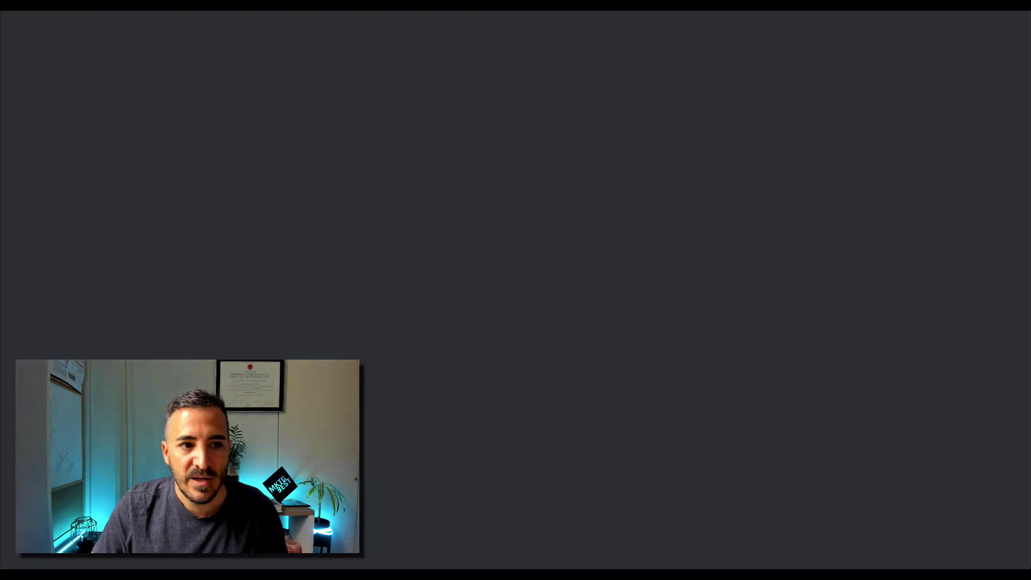
{"action": "type", "text": "ja"}
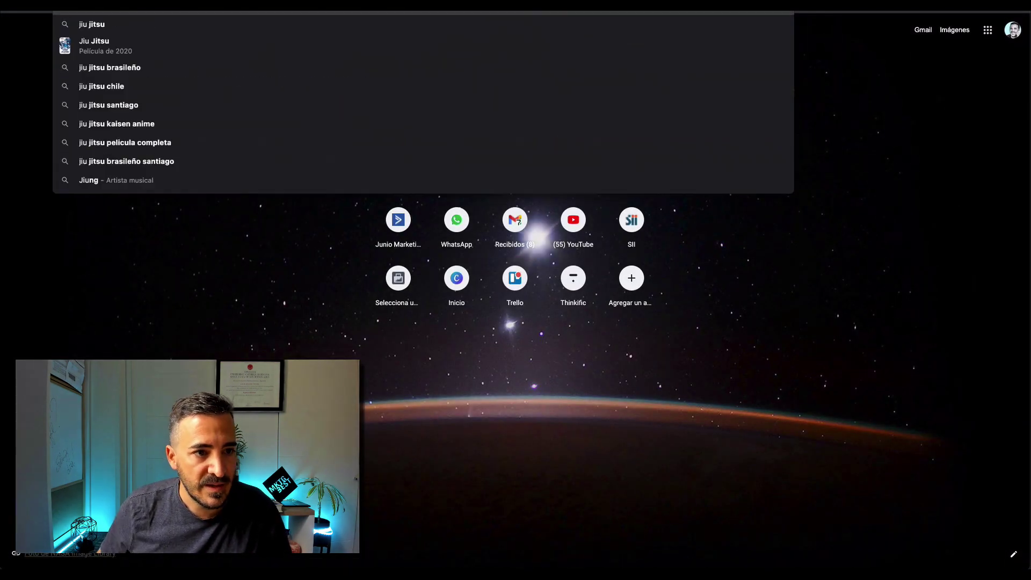
{"action": "key", "text": "BackSpace"}
{"action": "type", "text": "umbo"}
{"action": "key", "text": "Return"}
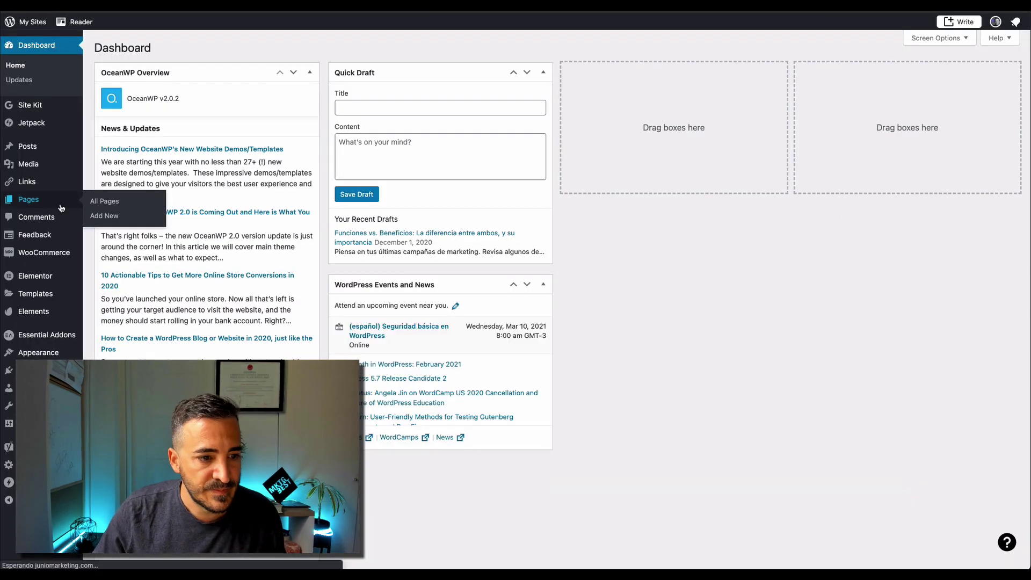
- Find the site's home page in the WordPress pages list and open it for editing with Elementor
{"action": "left_click", "coordinate": [28, 198]}
{"action": "scroll", "coordinate": [537, 295], "scroll_direction": "down", "scroll_amount": 10}
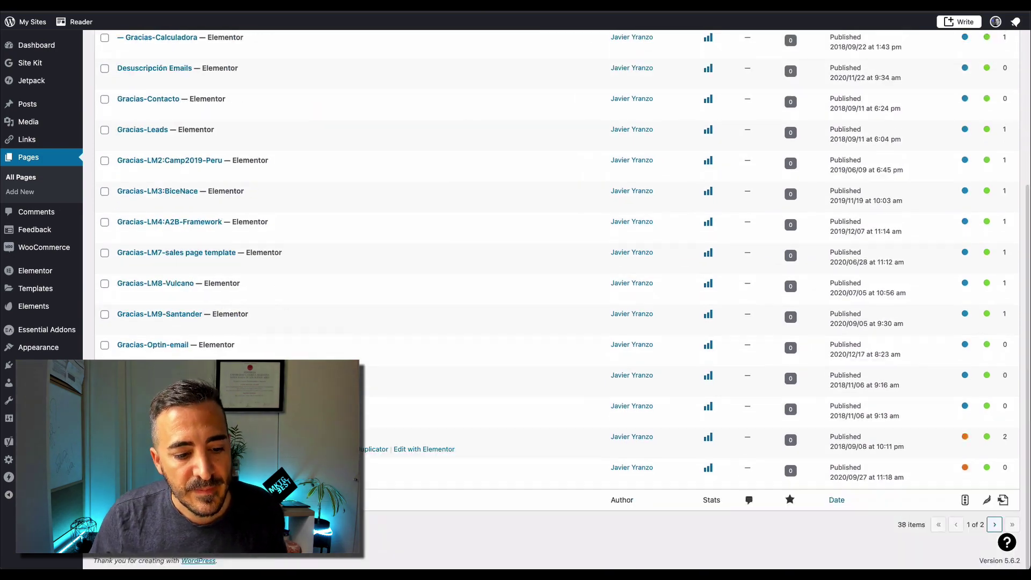
{"action": "left_click", "coordinate": [406, 449]}
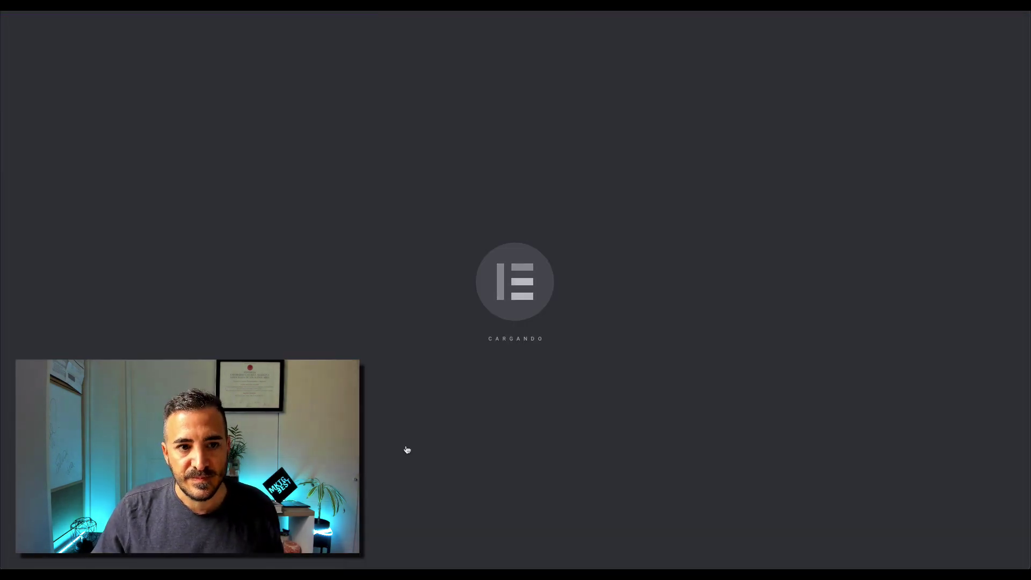
- Open the settings of the AGENDAR ZOOM button in the "Tu marketing puede ser mejor, empieza hoy" section to examine its link
{"action": "scroll", "coordinate": [407, 449], "scroll_direction": "down", "scroll_amount": 5}
{"action": "scroll", "coordinate": [407, 448], "scroll_direction": "up", "scroll_amount": 5}
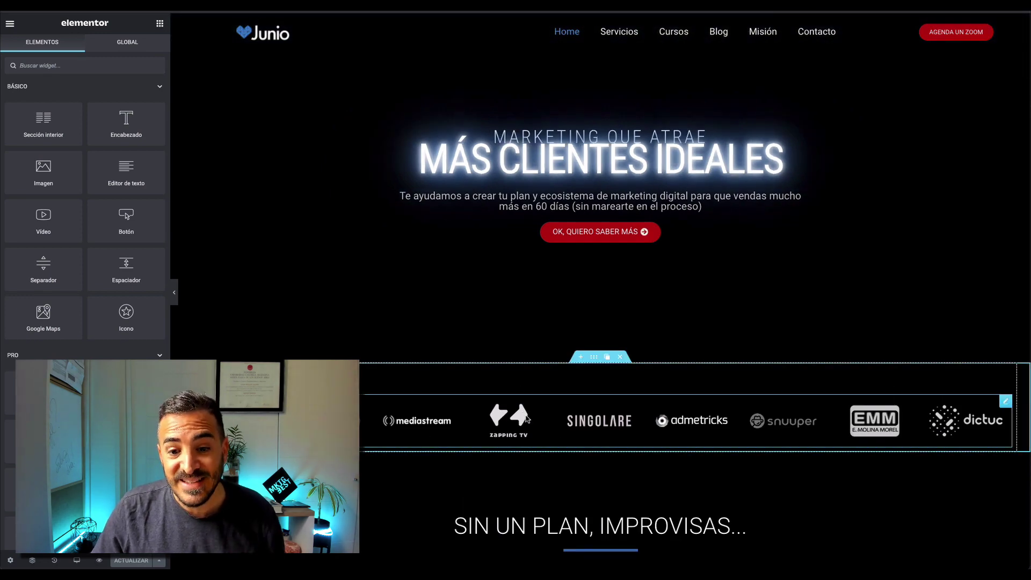
{"action": "scroll", "coordinate": [577, 444], "scroll_direction": "down", "scroll_amount": 8}
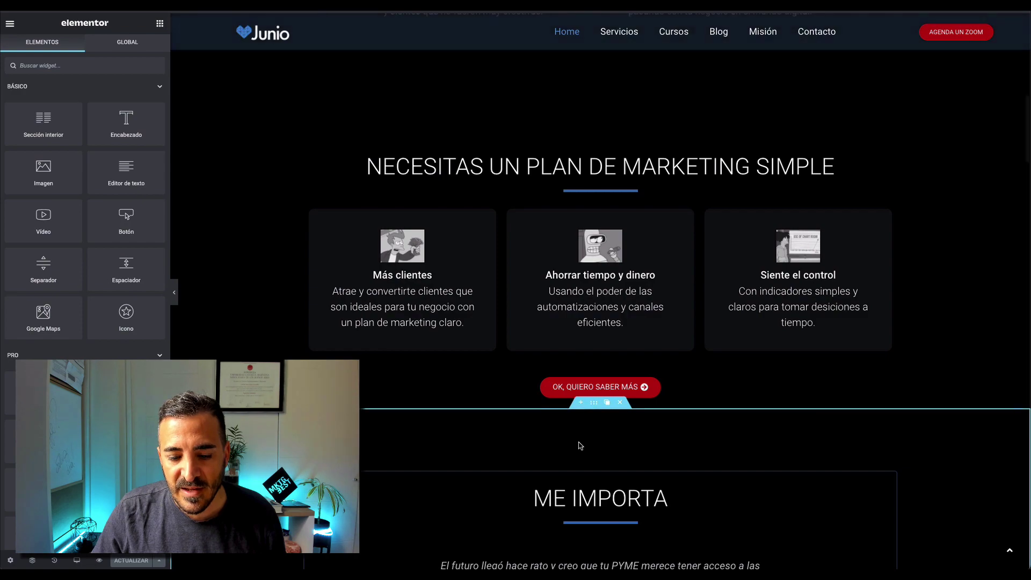
{"action": "scroll", "coordinate": [581, 445], "scroll_direction": "down", "scroll_amount": 15}
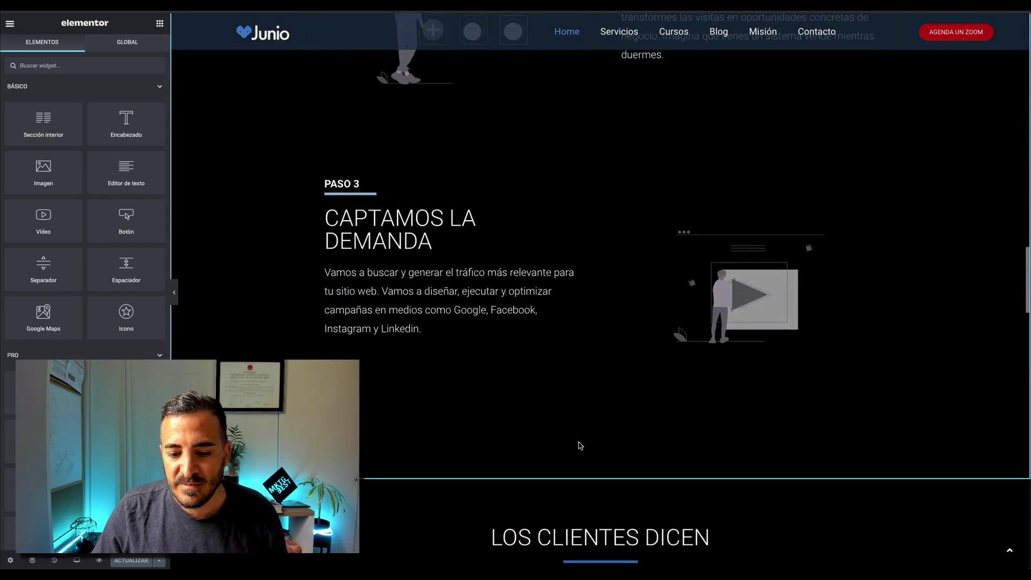
{"action": "scroll", "coordinate": [581, 445], "scroll_direction": "down", "scroll_amount": 7}
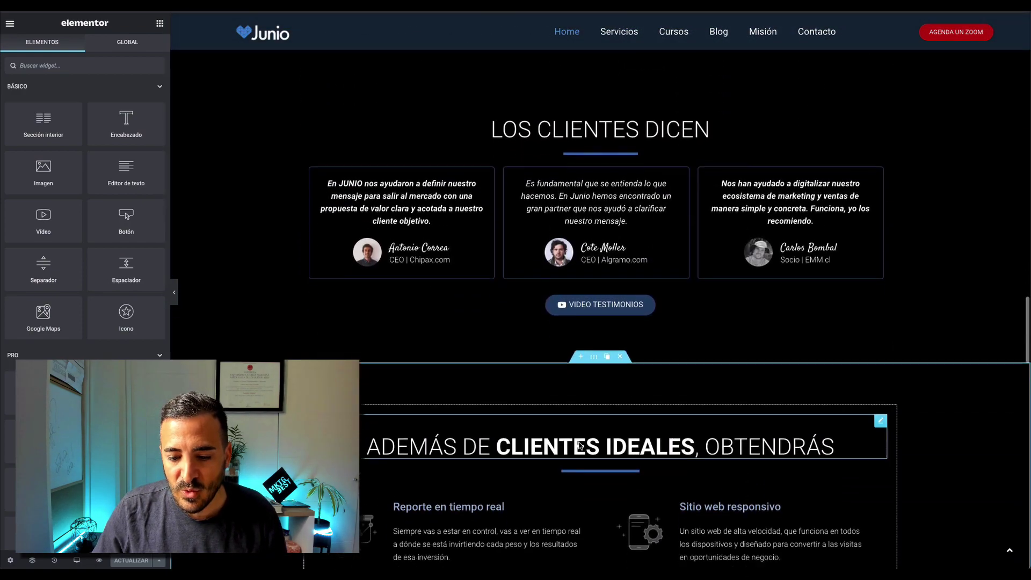
{"action": "scroll", "coordinate": [581, 445], "scroll_direction": "down", "scroll_amount": 7}
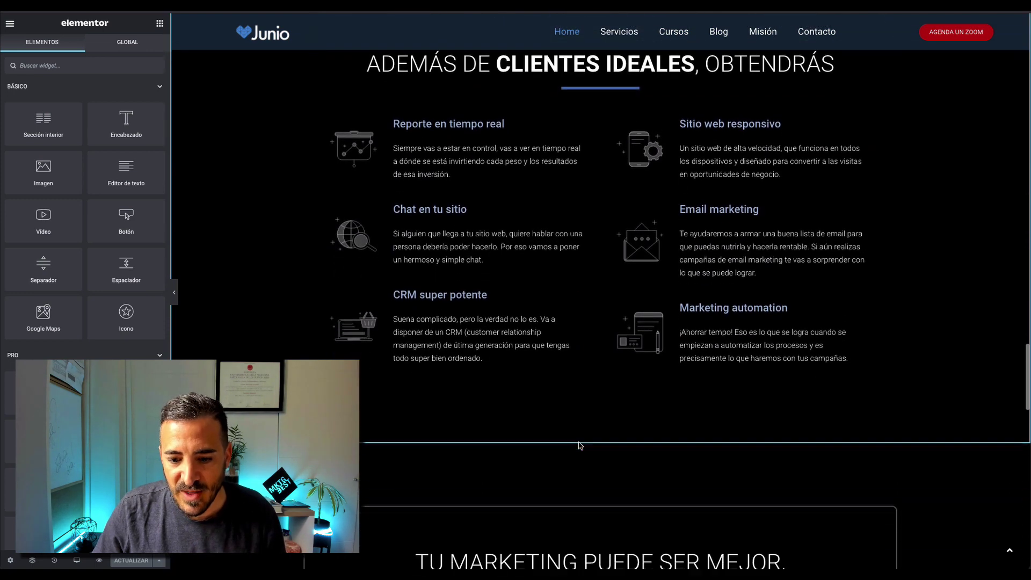
{"action": "scroll", "coordinate": [580, 445], "scroll_direction": "down", "scroll_amount": 5}
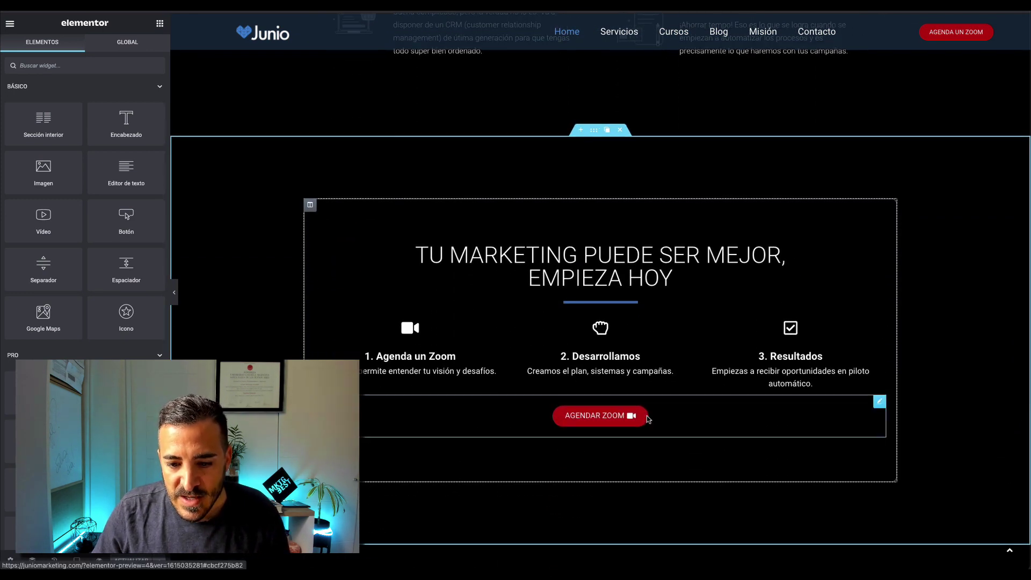
{"action": "left_click", "coordinate": [647, 418]}
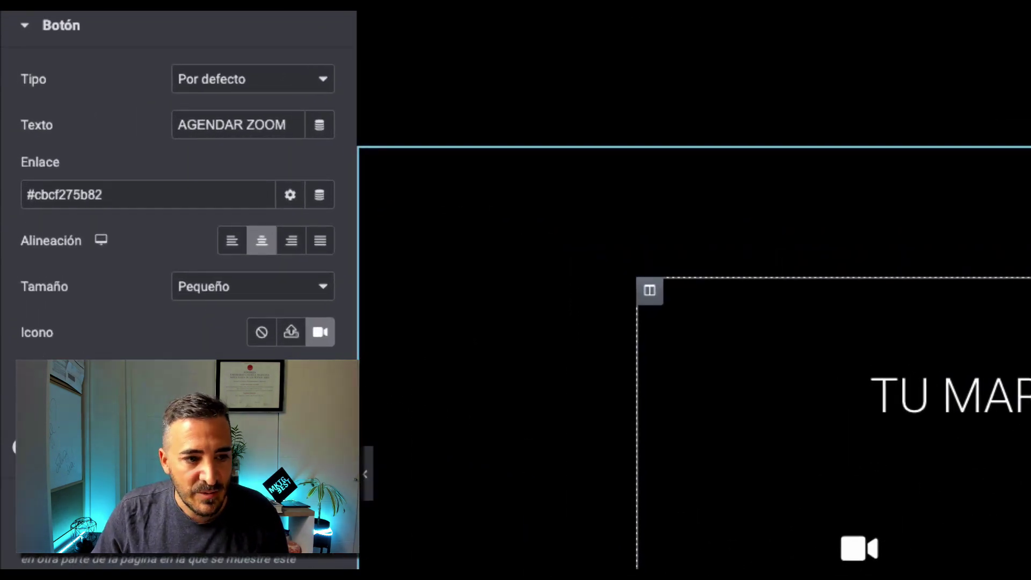